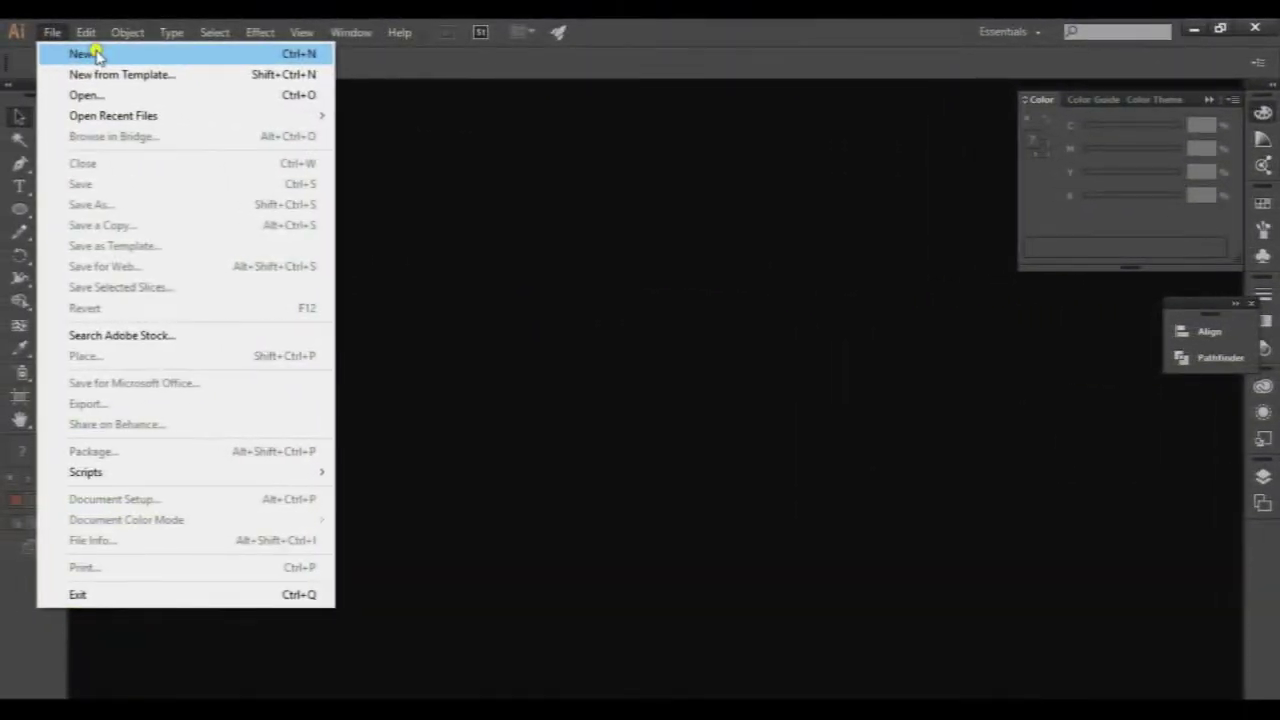
# Open the New Document dialog from the File menu.
pyautogui.click(97, 54)
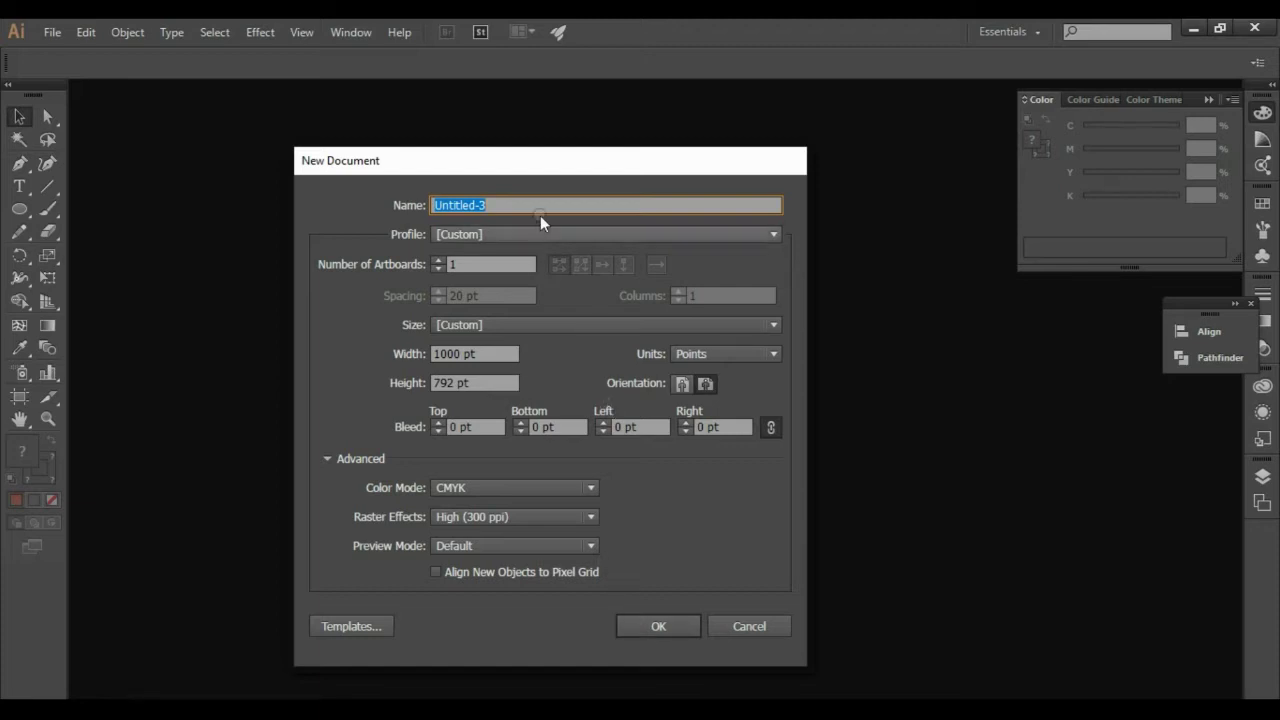
# Create the 'atmcard design' document and turn on Simulate Colored Paper in Document Setup.
pyautogui.write('atmcard design')
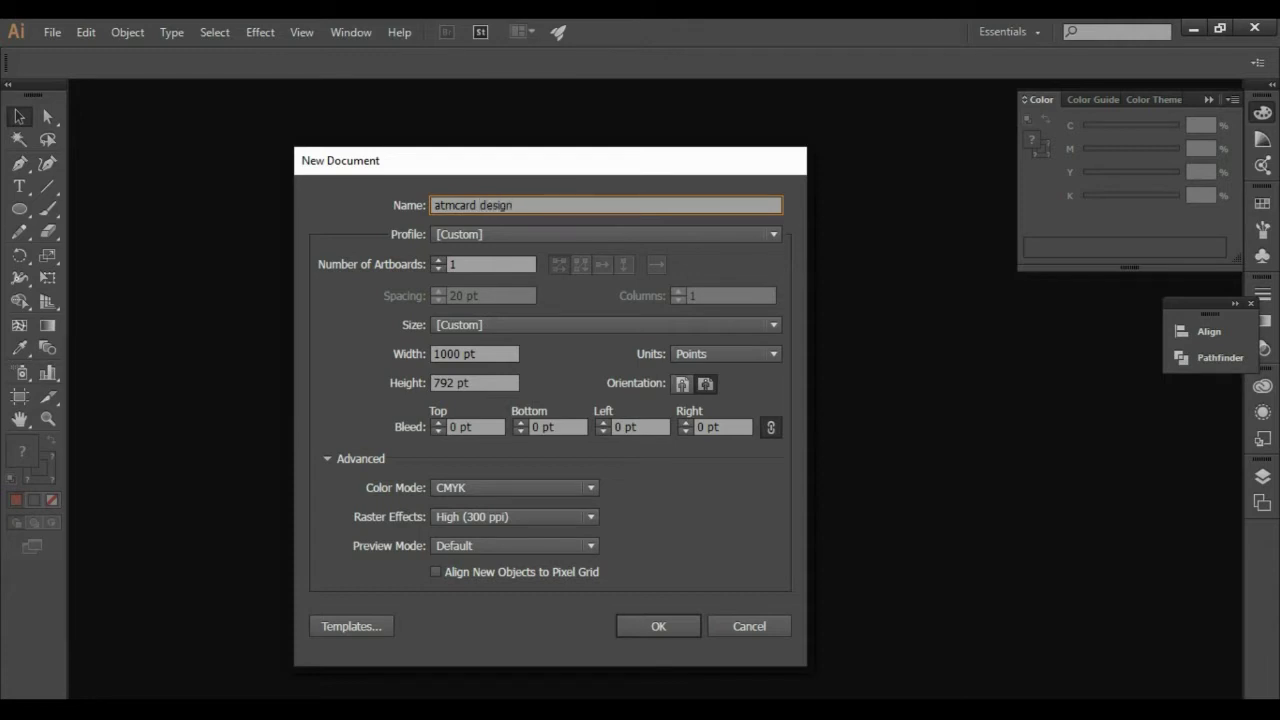
pyautogui.press('Return')
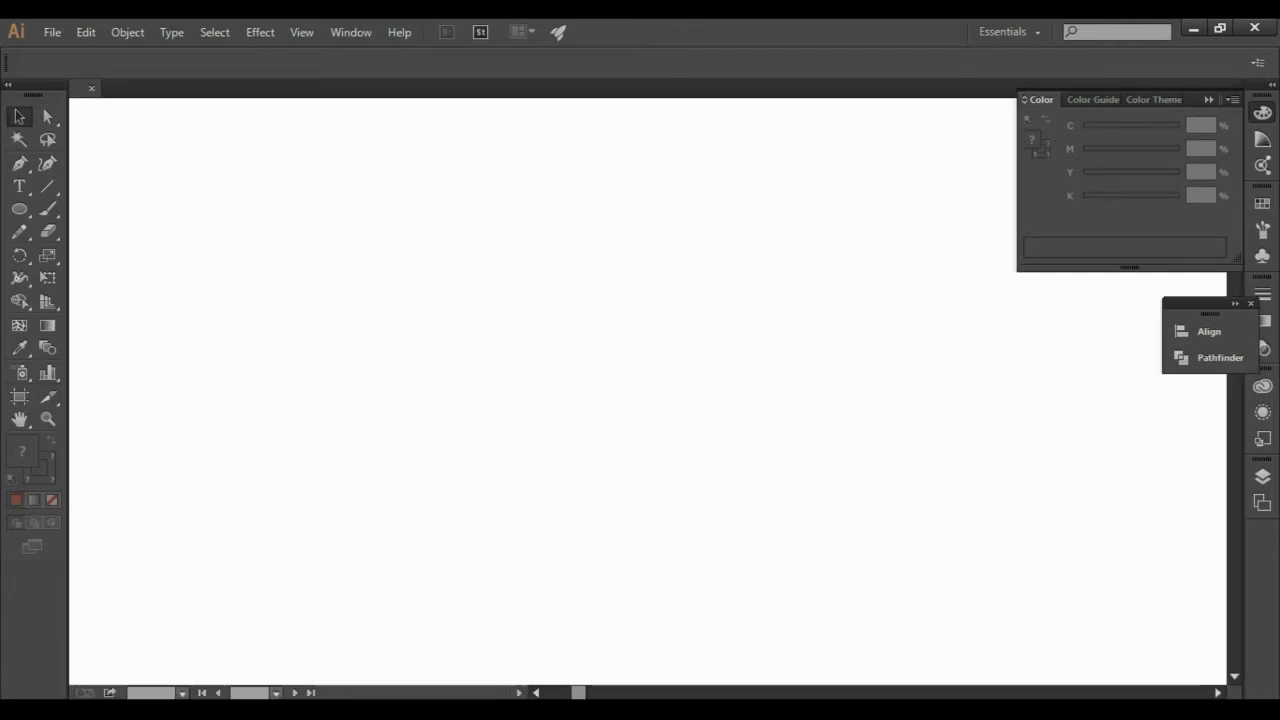
pyautogui.click(52, 32)
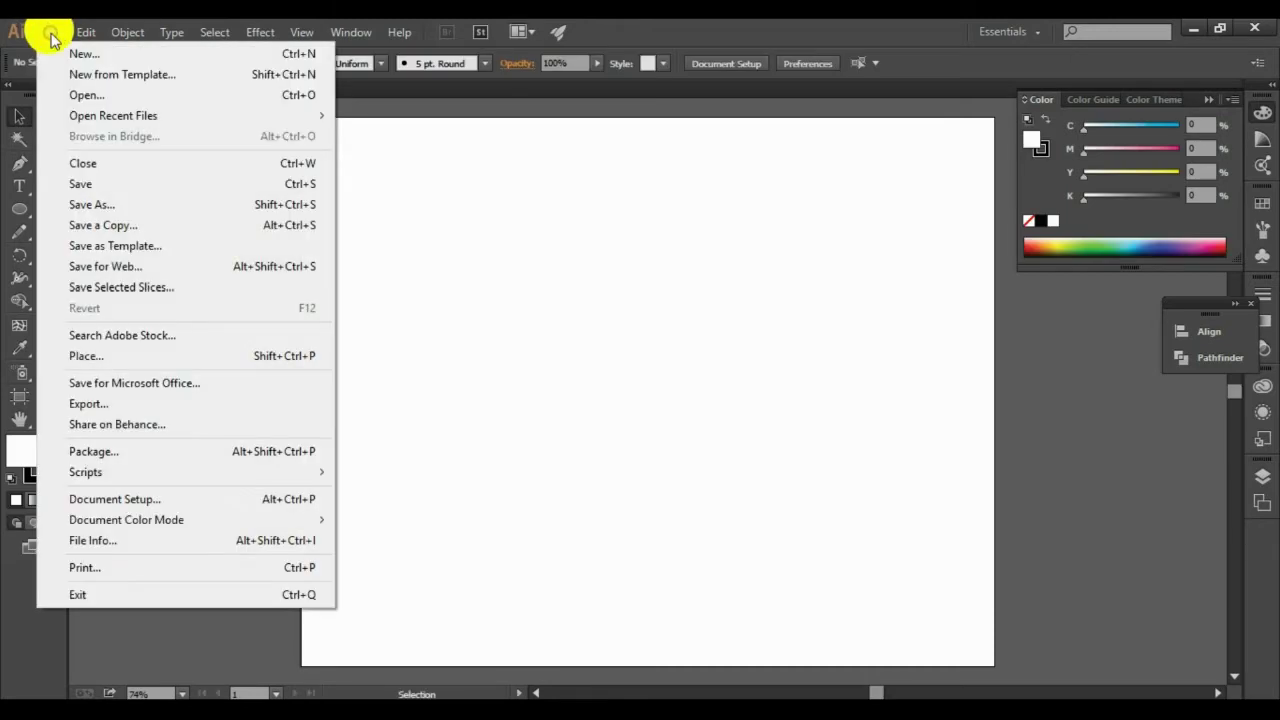
pyautogui.click(170, 500)
pyautogui.click(500, 435)
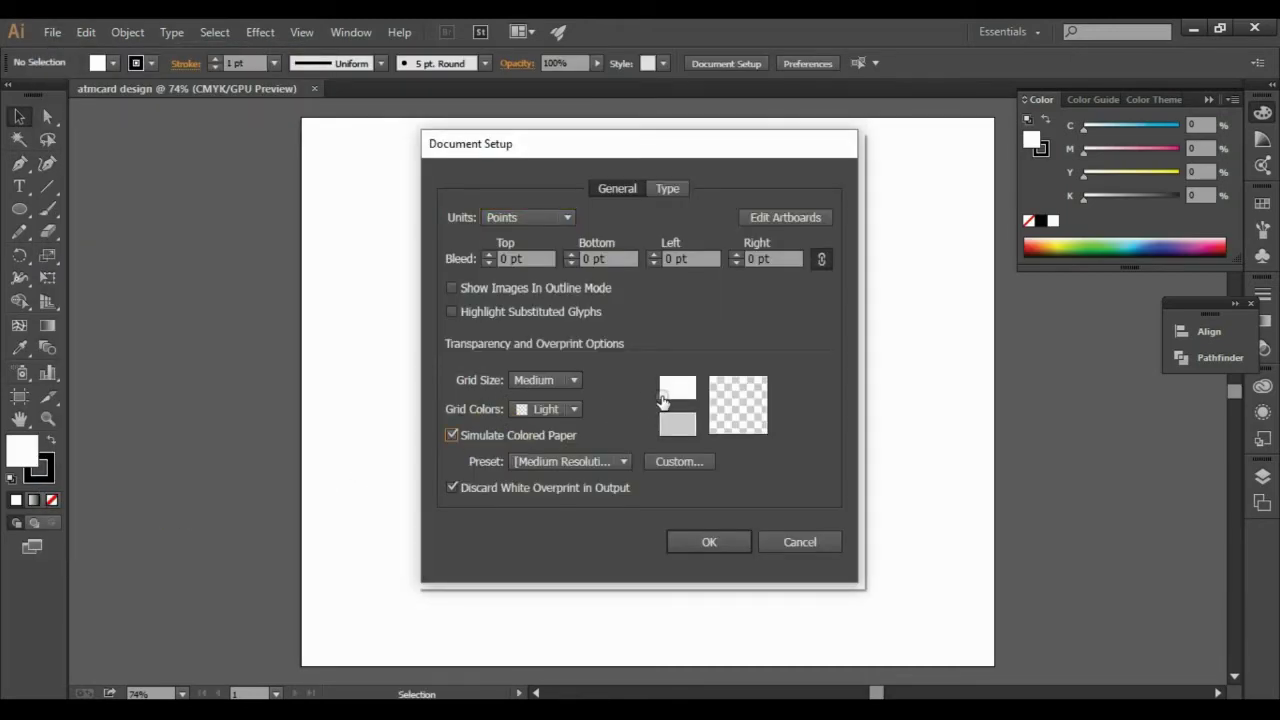
pyautogui.click(662, 401)
# Choose bright red as the simulated paper colour.
pyautogui.click(652, 286)
pyautogui.click(648, 267)
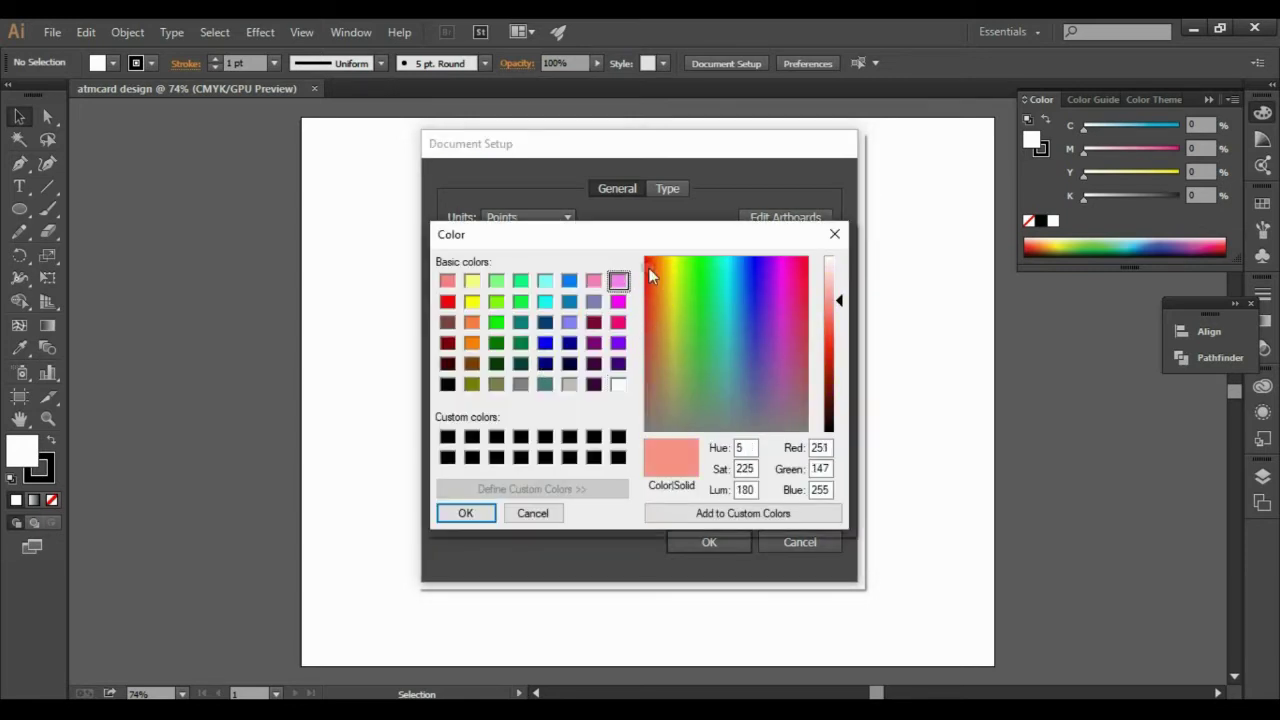
pyautogui.click(646, 285)
pyautogui.click(645, 265)
pyautogui.click(652, 287)
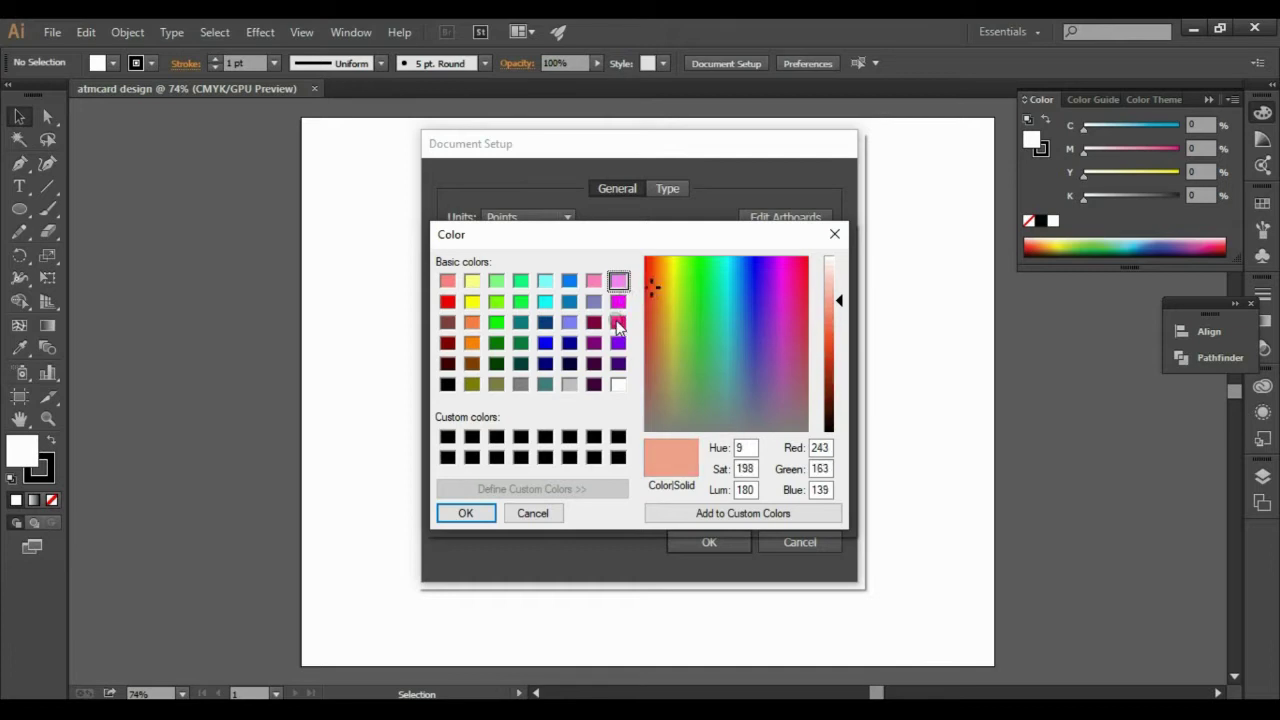
pyautogui.click(496, 343)
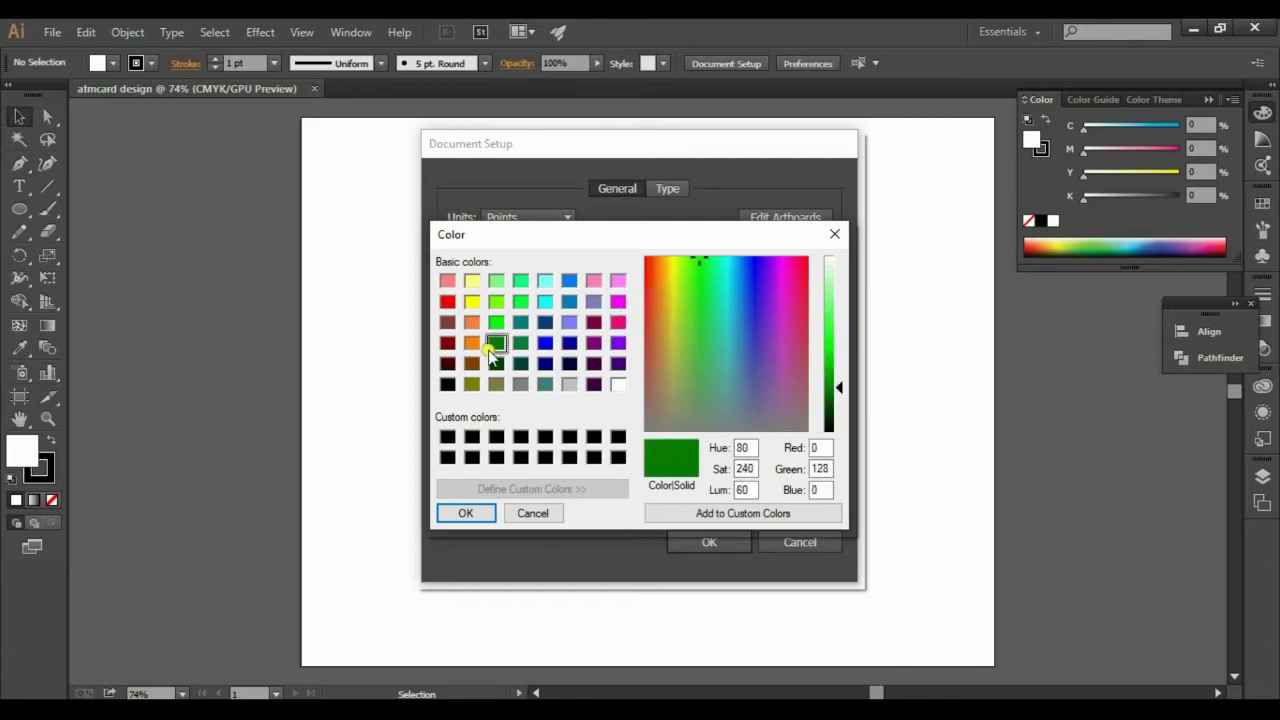
pyautogui.click(649, 290)
pyautogui.click(649, 273)
pyautogui.click(656, 263)
pyautogui.click(647, 300)
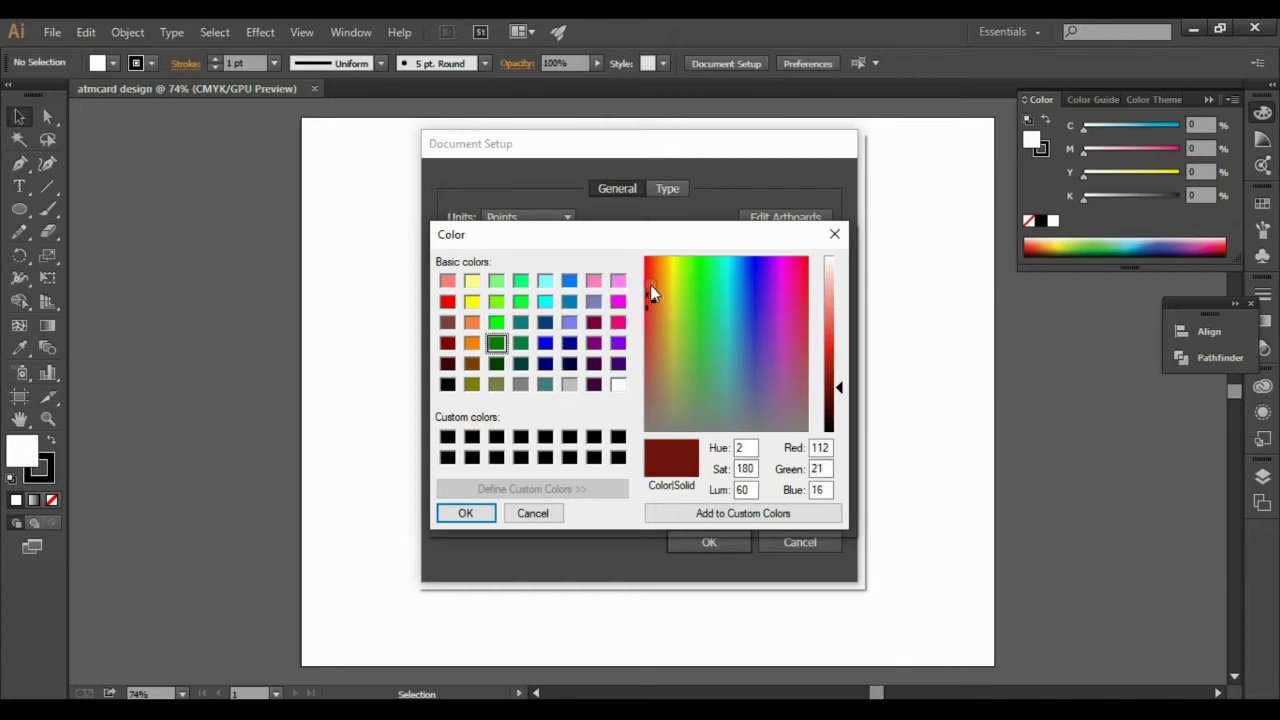
pyautogui.click(646, 269)
pyautogui.click(618, 280)
pyautogui.click(618, 322)
pyautogui.click(618, 385)
pyautogui.click(652, 266)
pyautogui.click(617, 322)
pyautogui.click(648, 273)
pyautogui.click(653, 266)
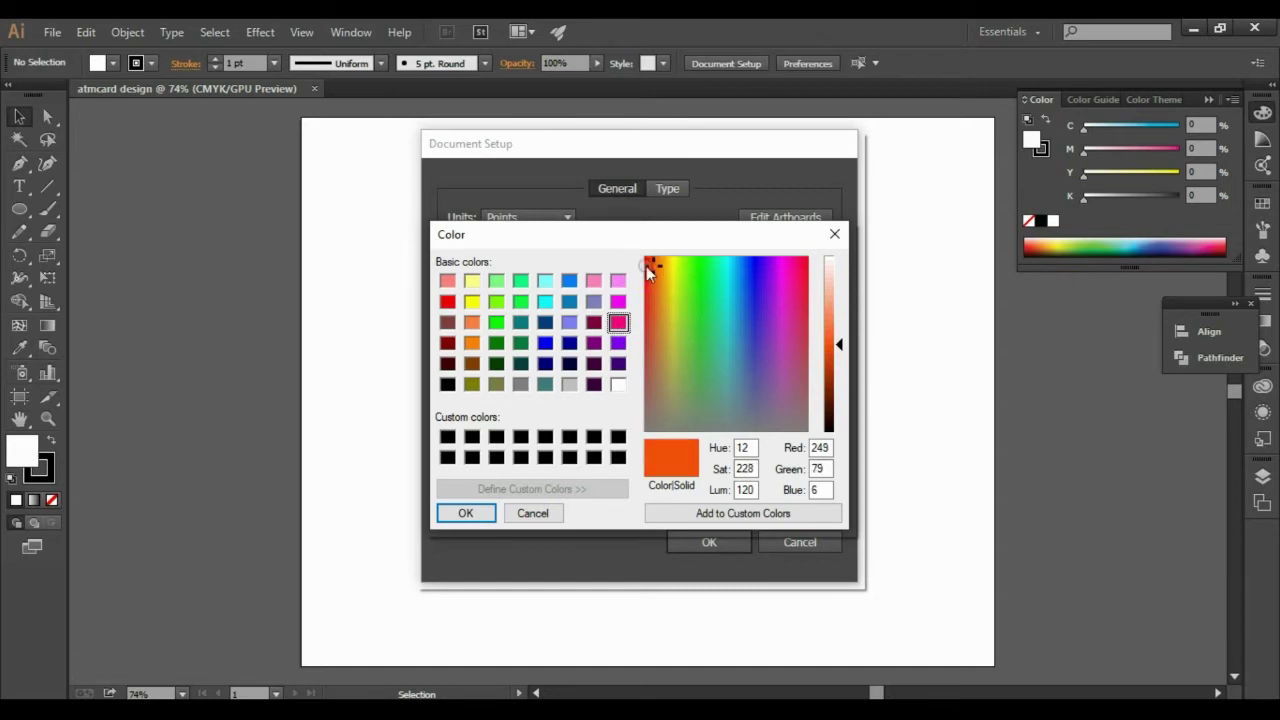
pyautogui.click(647, 264)
pyautogui.click(479, 514)
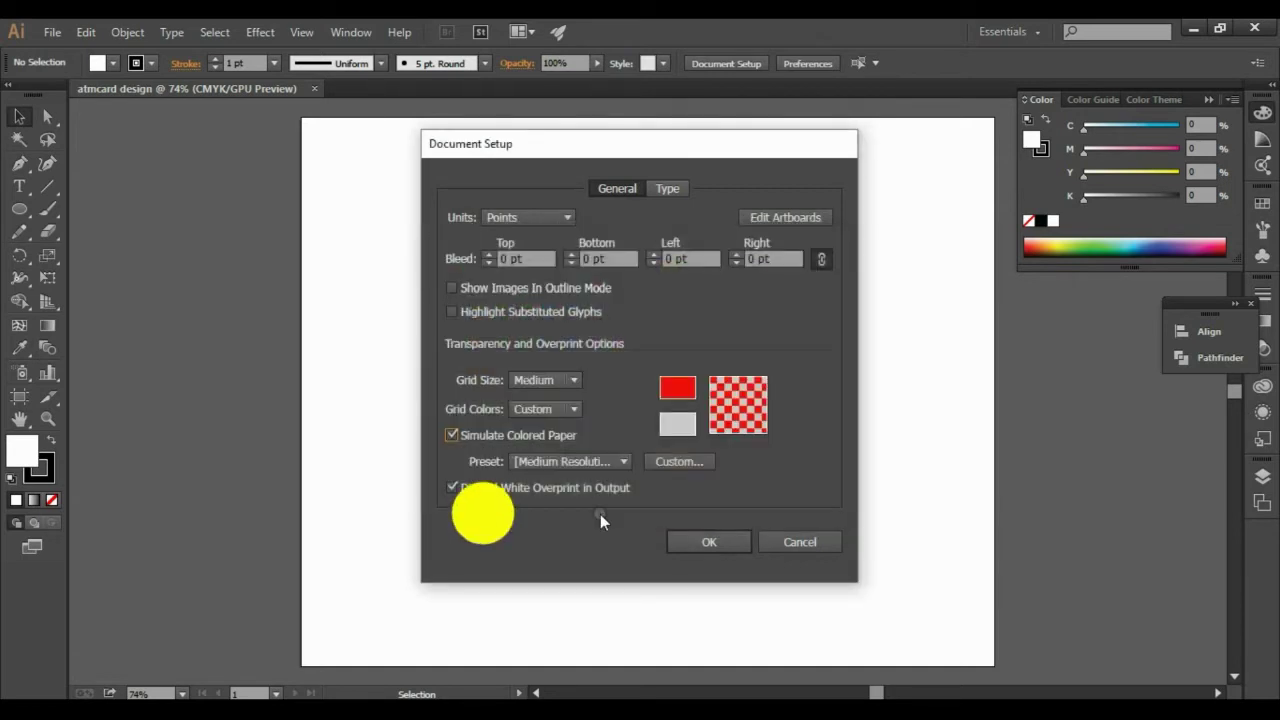
# Apply the Document Setup changes and switch the document colour mode to RGB.
pyautogui.click(686, 541)
pyautogui.click(58, 34)
pyautogui.moveTo(126, 519)
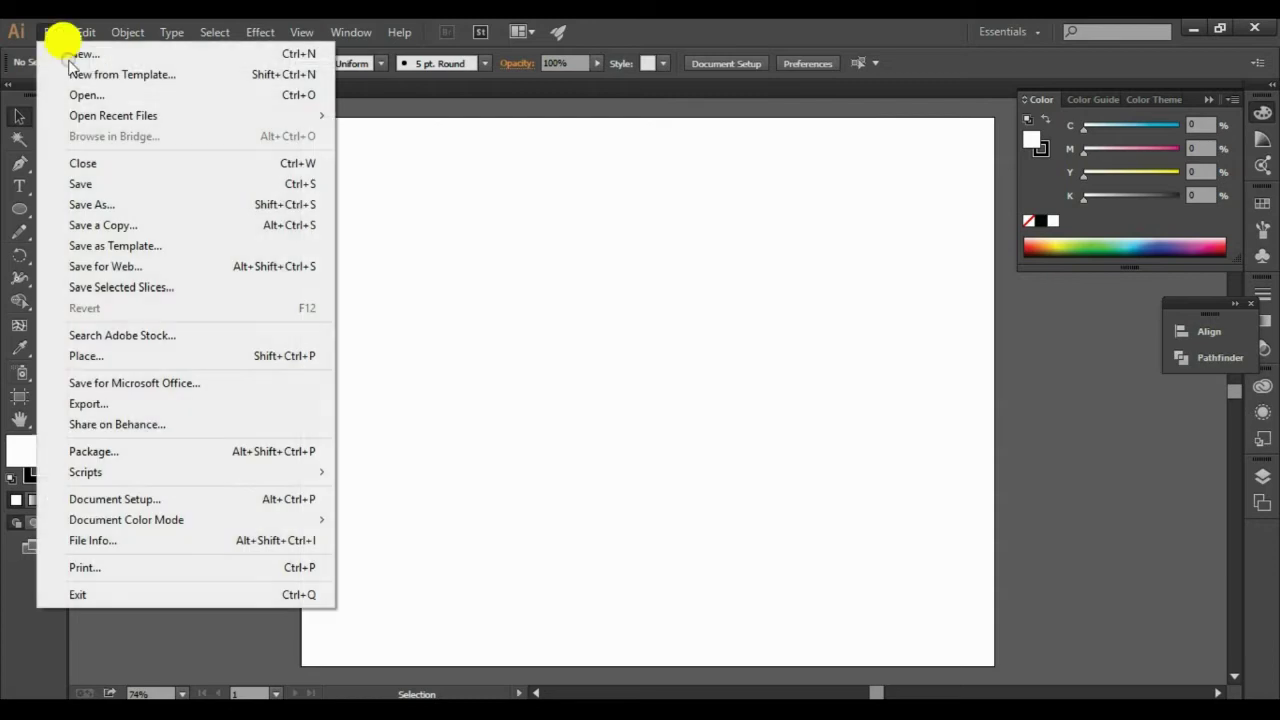
pyautogui.click(368, 540)
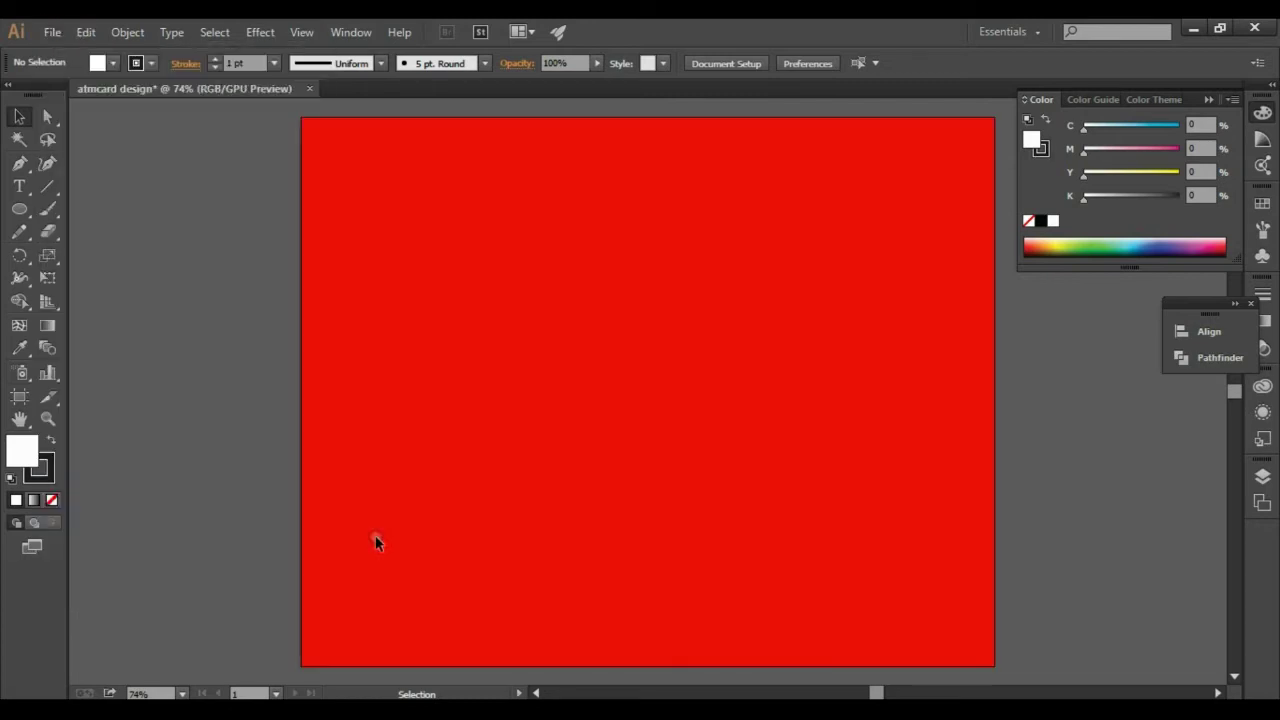
# Draw a card-sized rounded rectangle, about 694.59 × 382.43 pt, at the artboard centre.
pyautogui.moveTo(20, 209)
pyautogui.mouseDown()
pyautogui.moveTo(87, 245)
pyautogui.moveTo(91, 231)
pyautogui.mouseUp()
pyautogui.moveTo(403, 268); pyautogui.dragTo(884, 532)
pyautogui.click(19, 116)
# Fill the card rectangle with red #F72337.
pyautogui.click(21, 444)
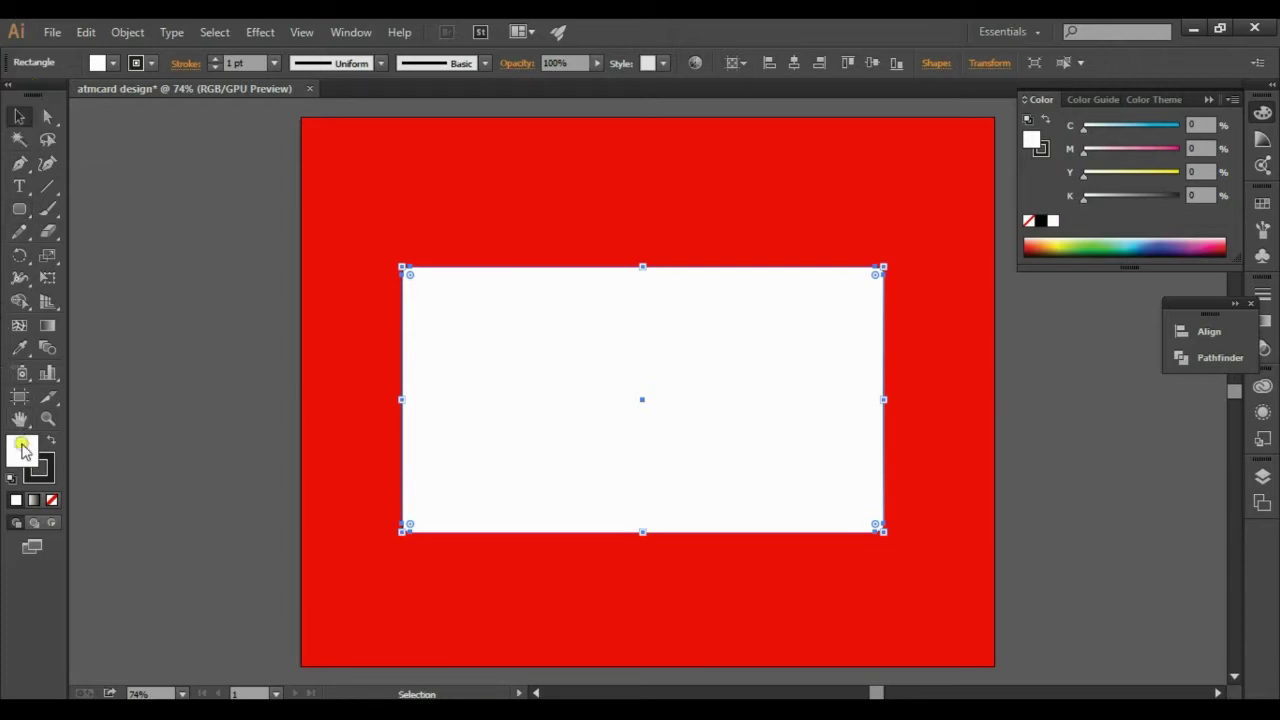
pyautogui.doubleClick(21, 448)
pyautogui.click(563, 250)
pyautogui.click(580, 245)
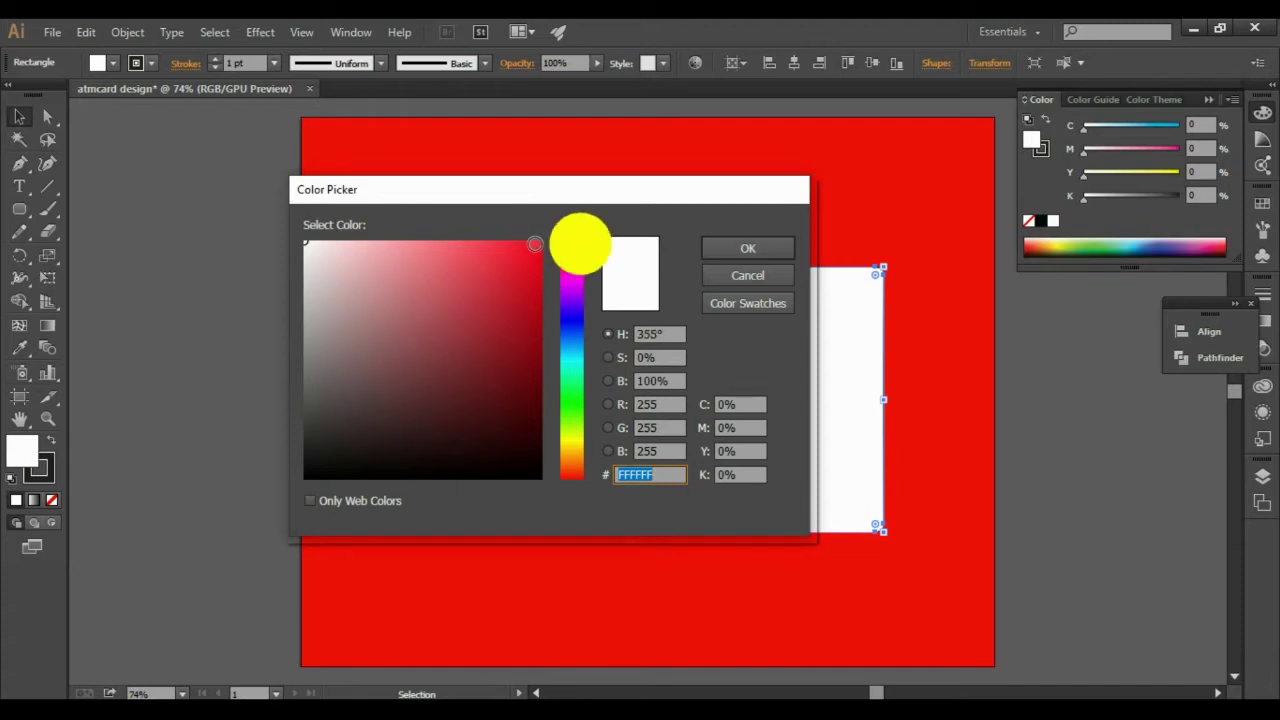
pyautogui.click(508, 247)
pyautogui.click(718, 245)
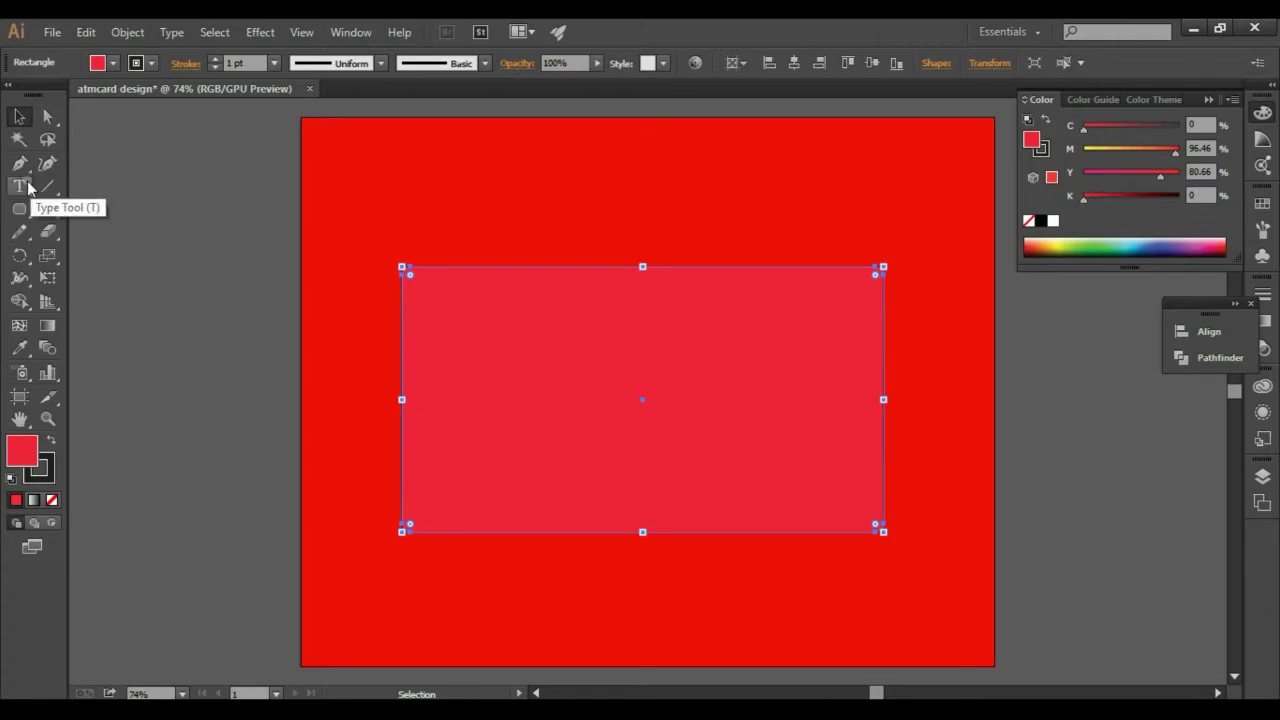
# Apply a Stylize Drop Shadow effect to the card with default settings.
pyautogui.click(260, 32)
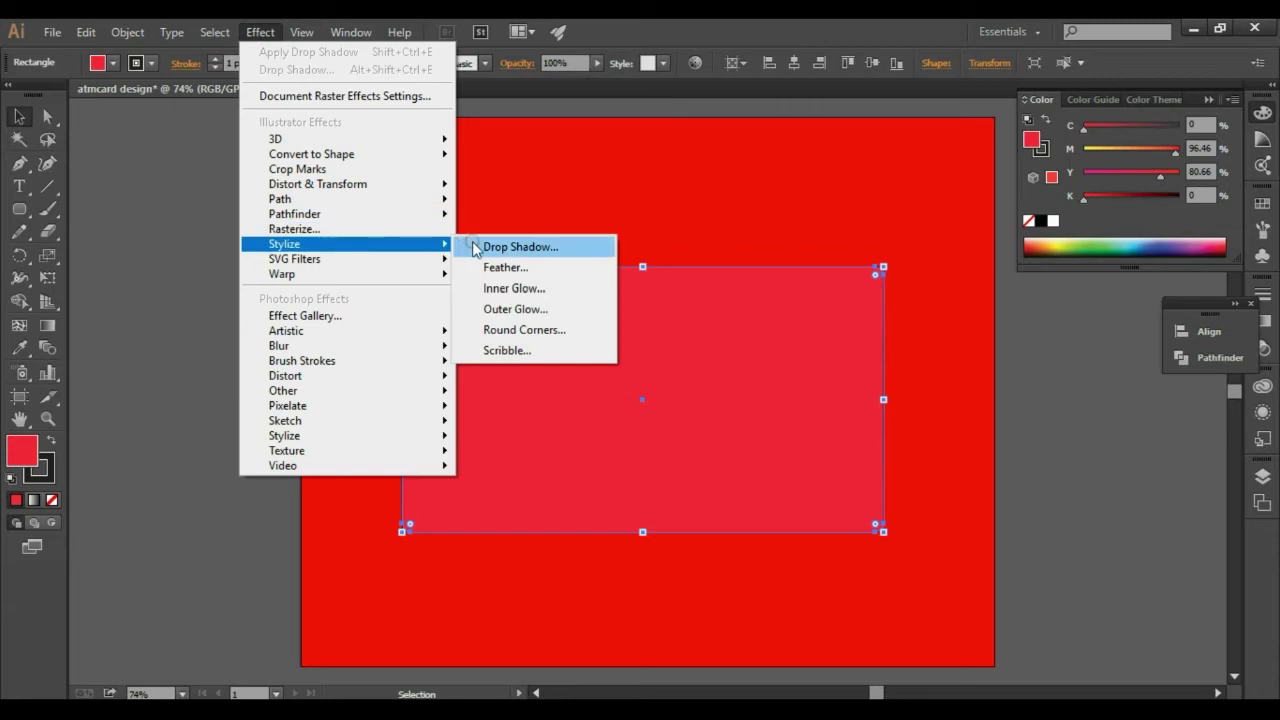
pyautogui.click(520, 247)
pyautogui.click(620, 458)
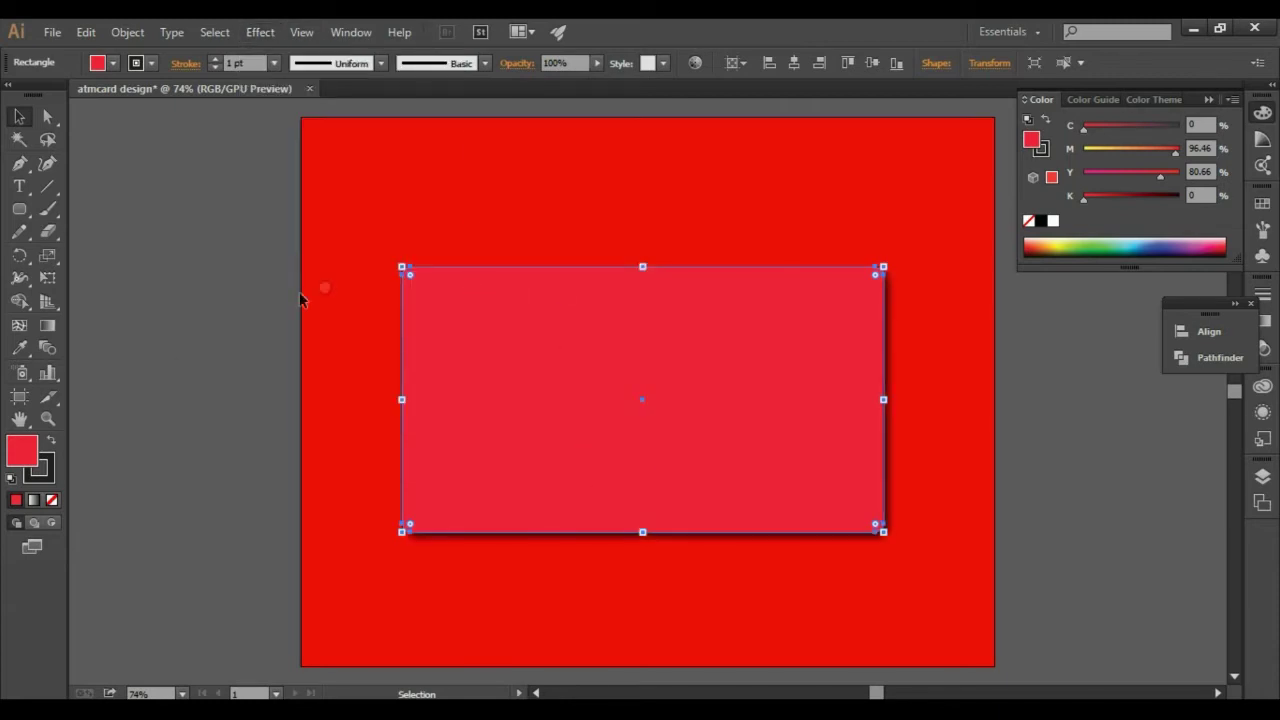
# Give the card a dark 5 pt. Round brush outline and deselect it.
pyautogui.click(485, 63)
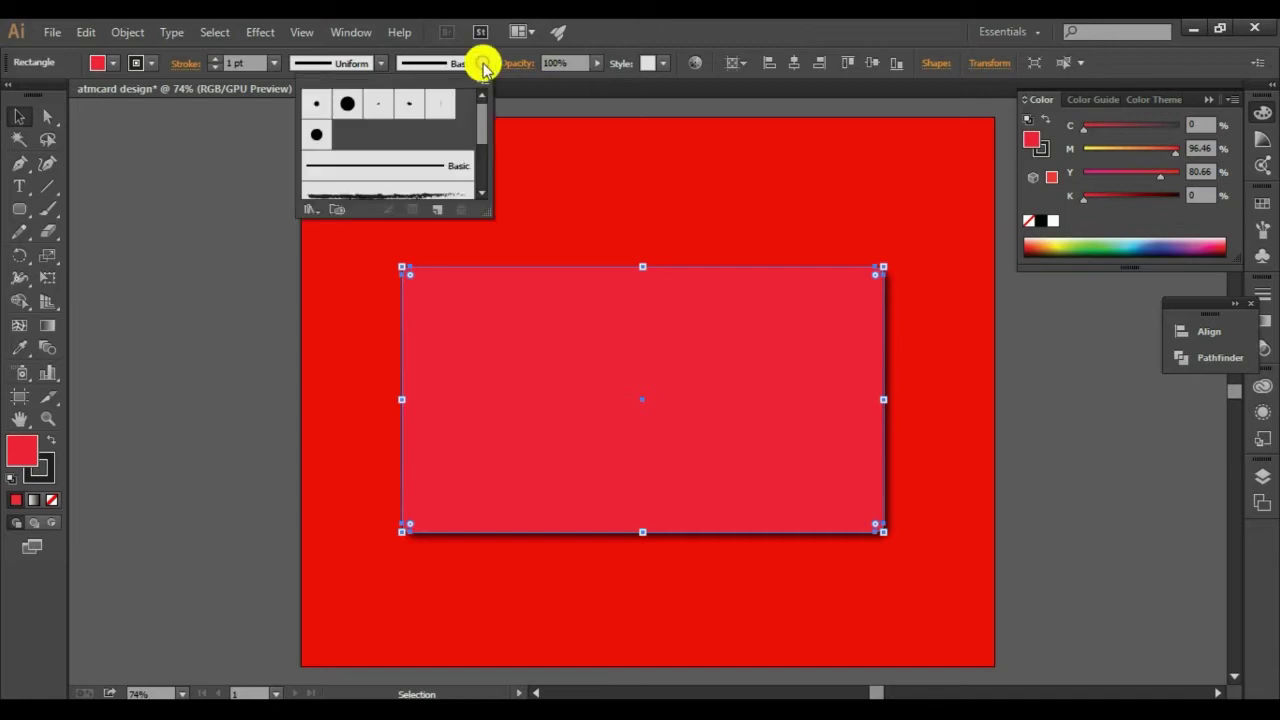
pyautogui.click(315, 106)
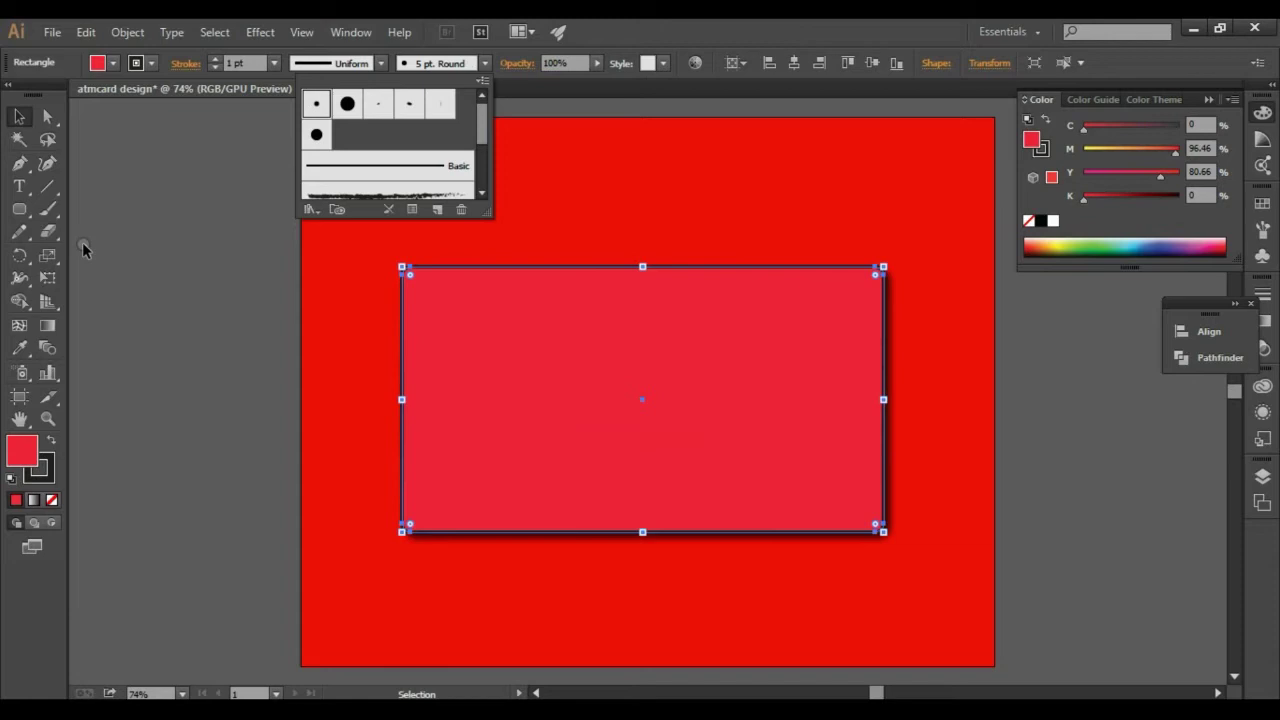
pyautogui.click(83, 243)
pyautogui.click(66, 253)
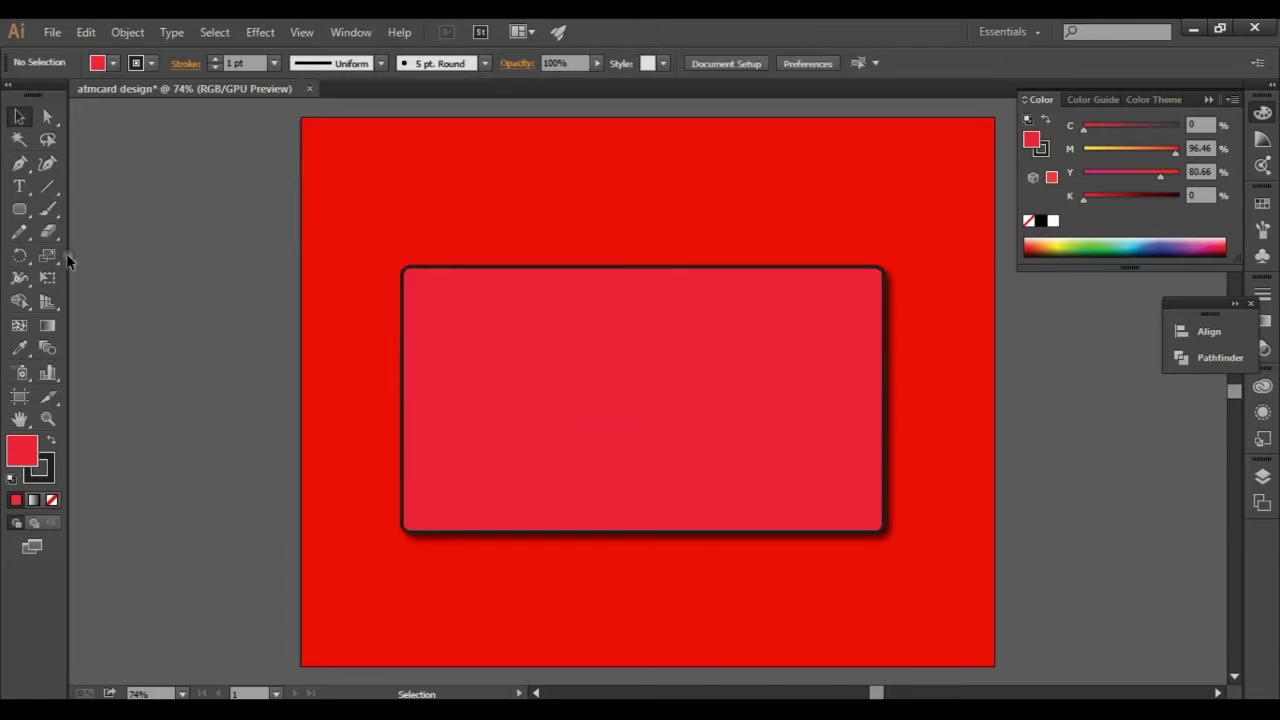
pyautogui.click(19, 186)
# Add the 'XXXX XXXX XXXX XXXX' card number and colour it near-white.
pyautogui.click(531, 402)
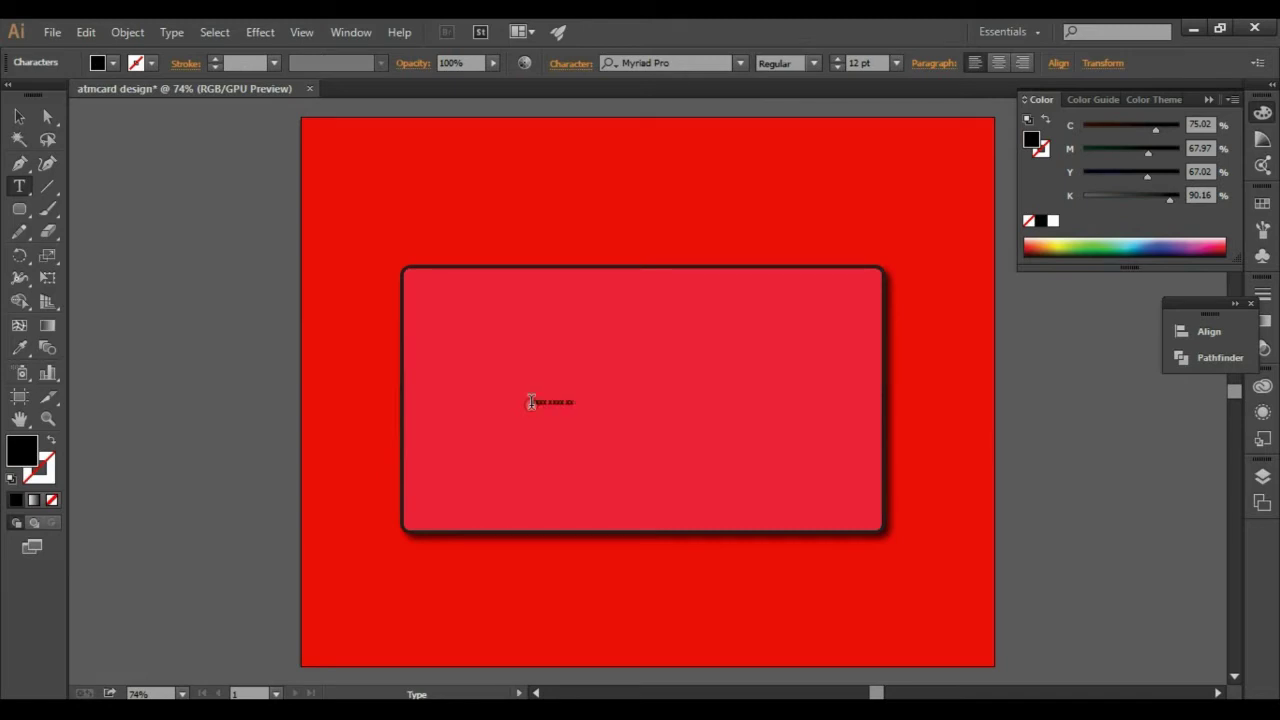
pyautogui.hotkey('ctrl', 'a')
pyautogui.doubleClick(14, 455)
pyautogui.click(309, 246)
pyautogui.click(742, 247)
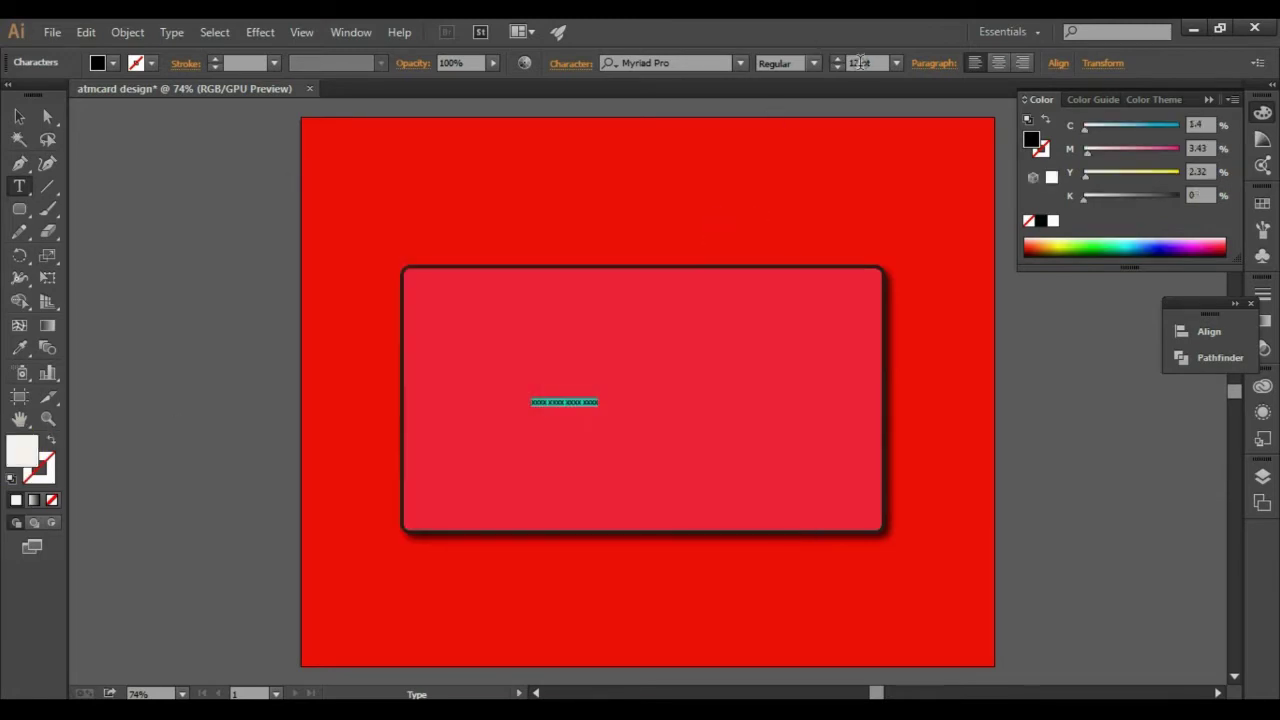
# Set the card number to 50 pt and move it lower and left on the card.
pyautogui.click(860, 62)
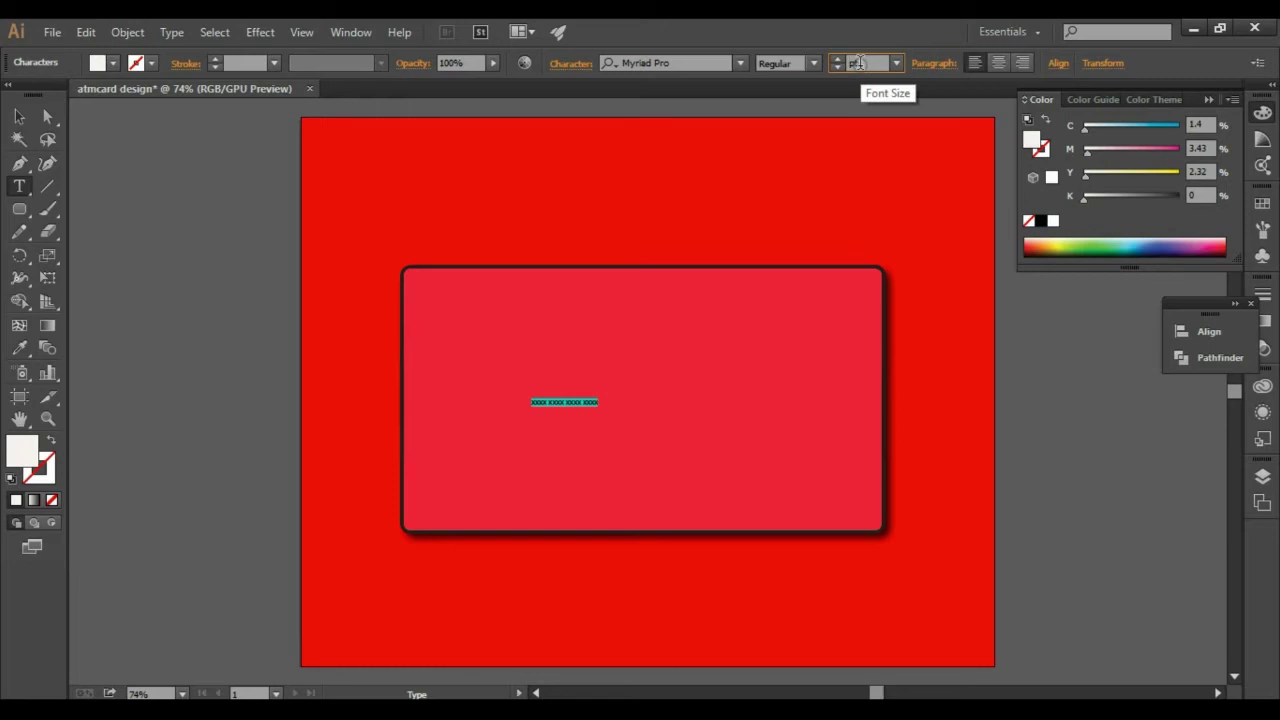
pyautogui.write('50')
pyautogui.press('Return')
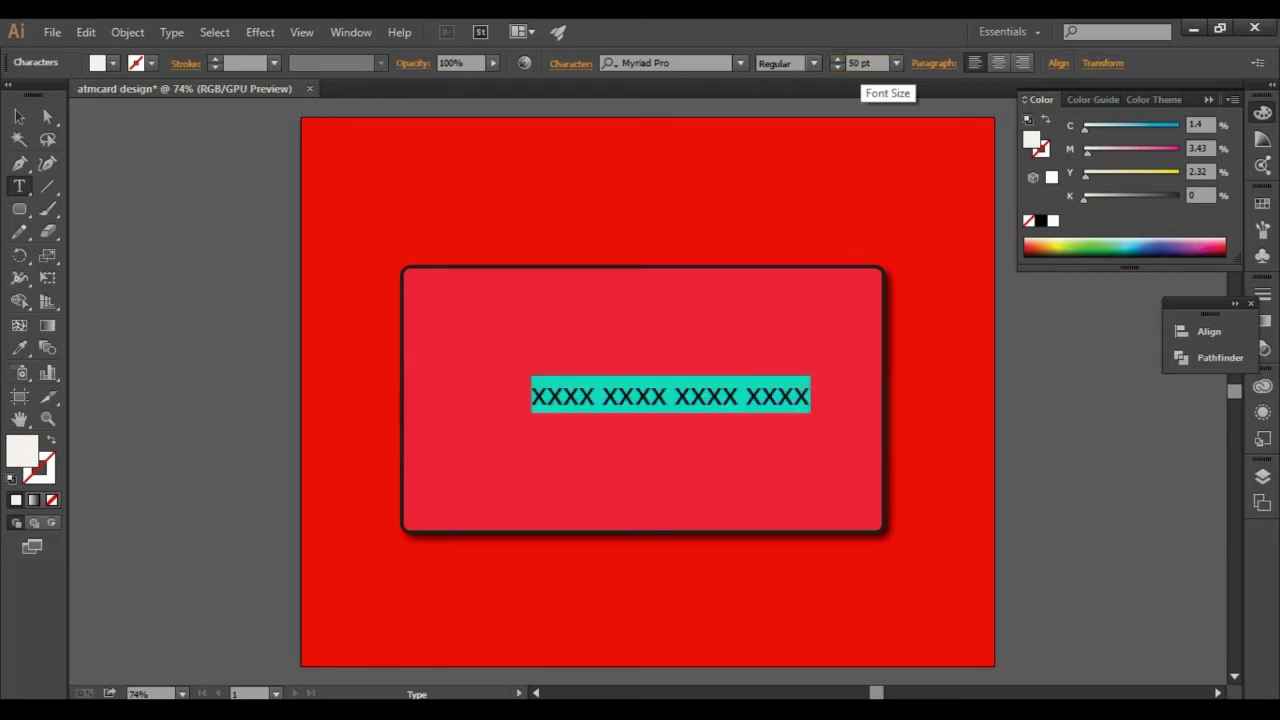
pyautogui.click(19, 117)
pyautogui.moveTo(605, 405); pyautogui.dragTo(567, 428)
pyautogui.click(654, 189)
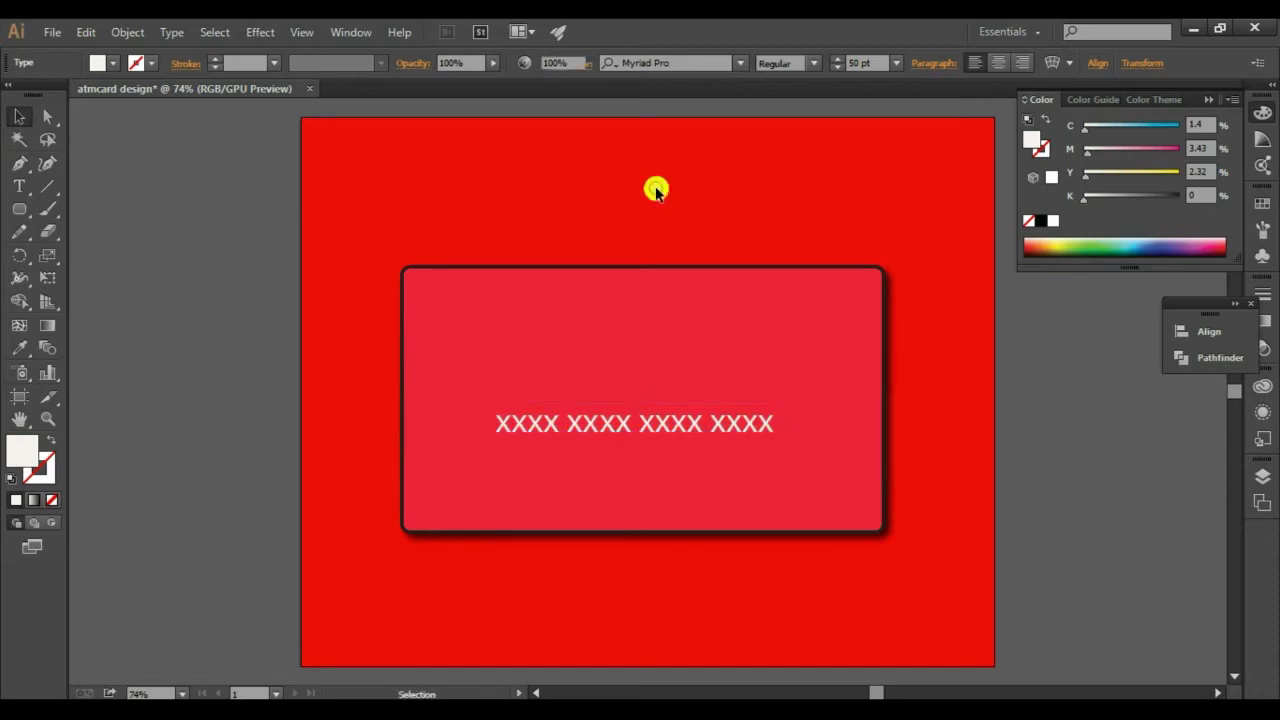
pyautogui.click(22, 190)
pyautogui.click(587, 468)
pyautogui.write('XX/')
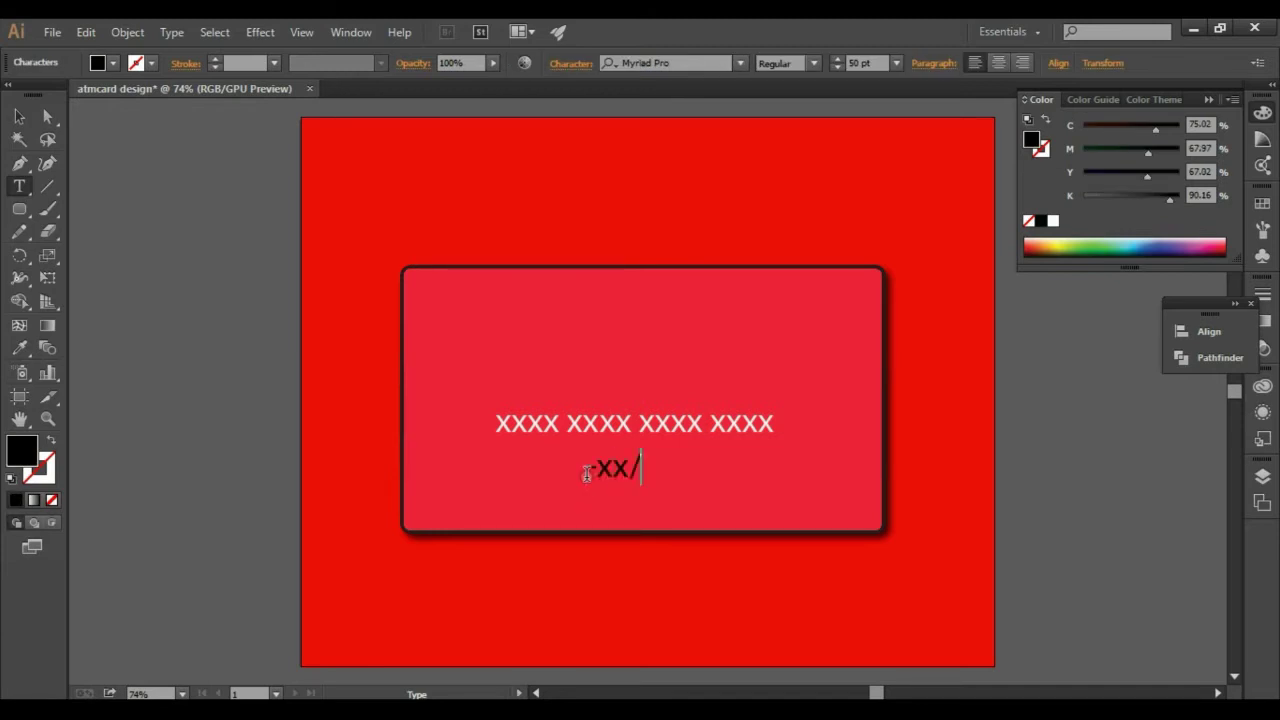
# Type the xx/xx expiry text and size it to 30 pt.
pyautogui.write('xx')
pyautogui.hotkey('ctrl', 'a')
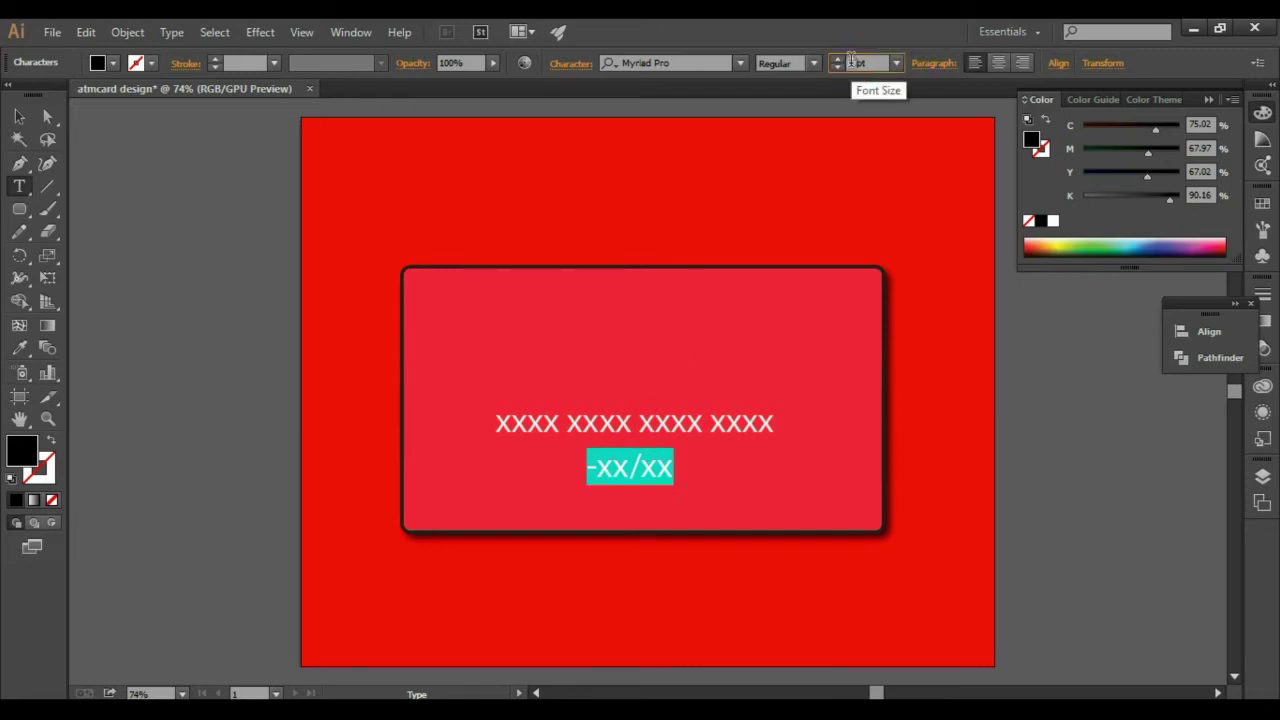
pyautogui.write('30')
pyautogui.press('Return')
# Set the expiry text to Calibri Bold and position it just below the card number.
pyautogui.click(686, 62)
pyautogui.write('ca')
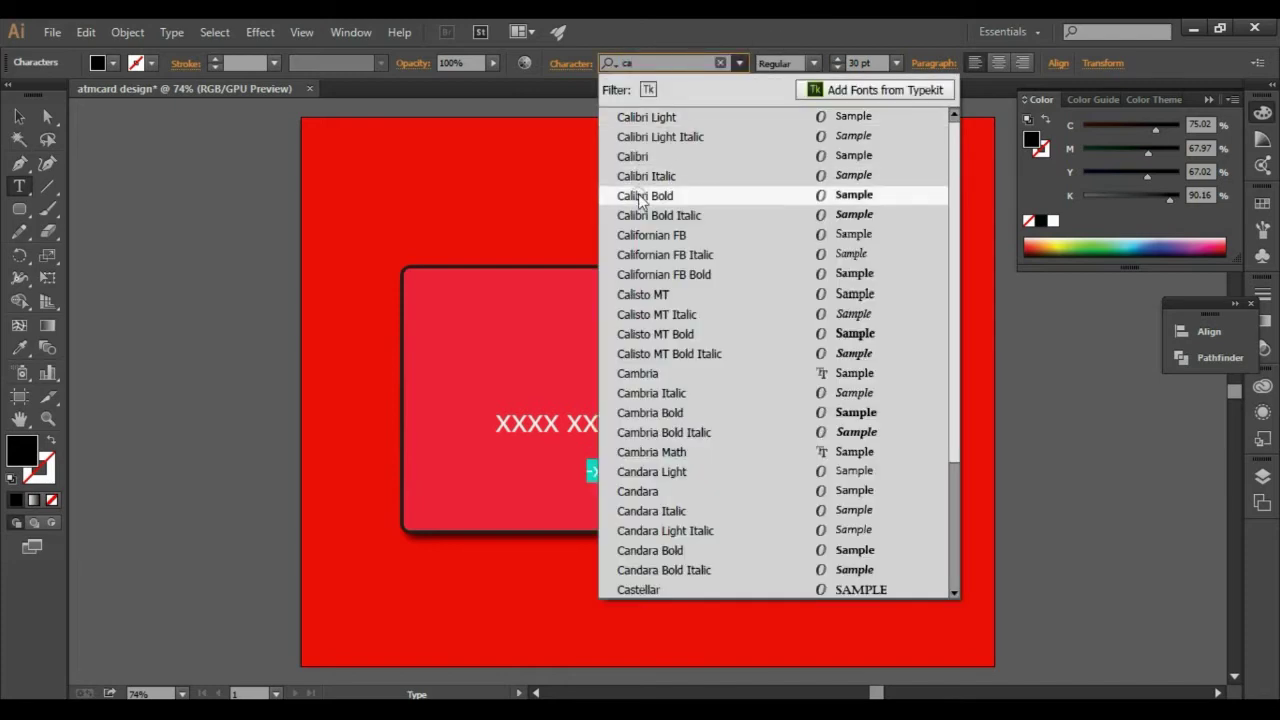
pyautogui.click(641, 196)
pyautogui.click(18, 116)
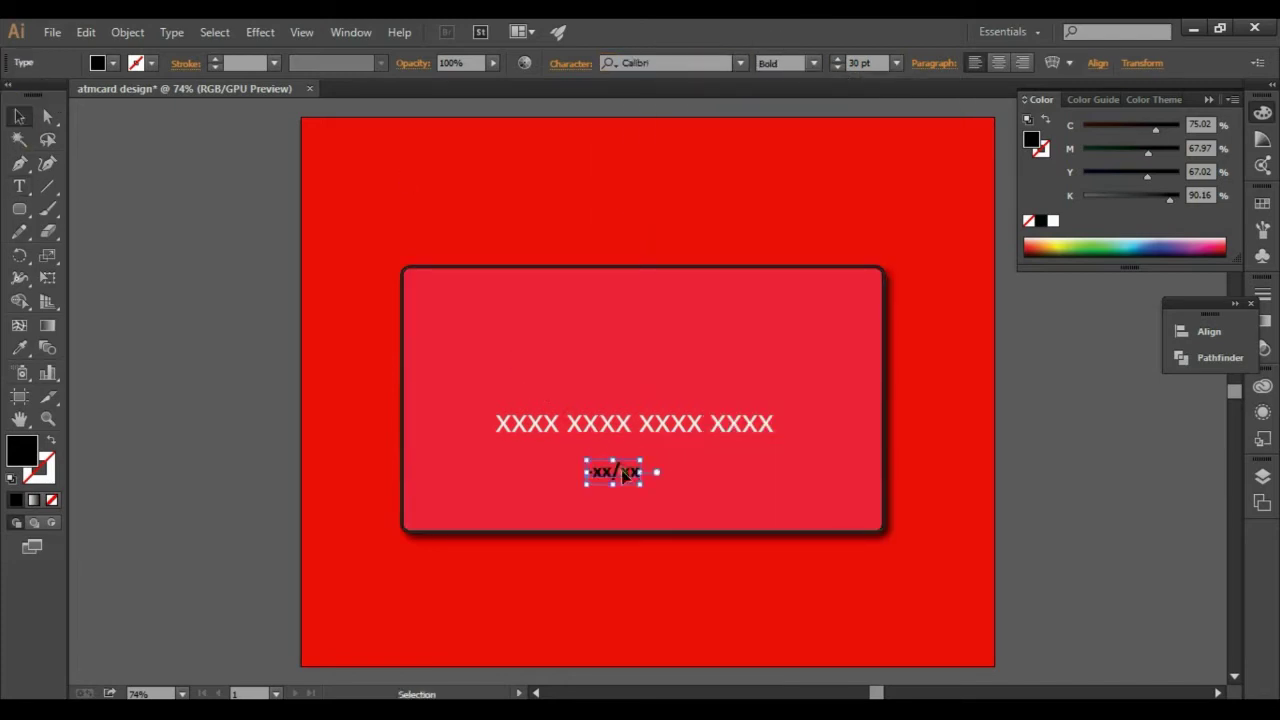
pyautogui.moveTo(622, 471); pyautogui.dragTo(644, 465)
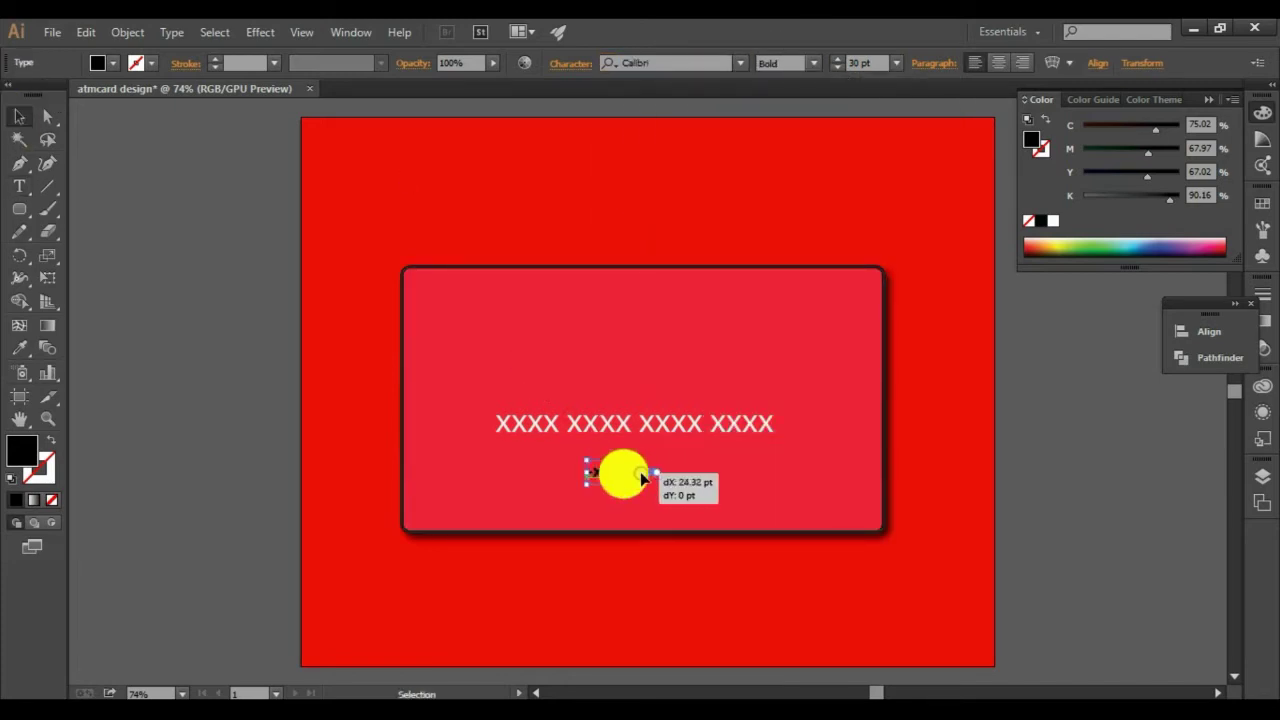
pyautogui.click(246, 400)
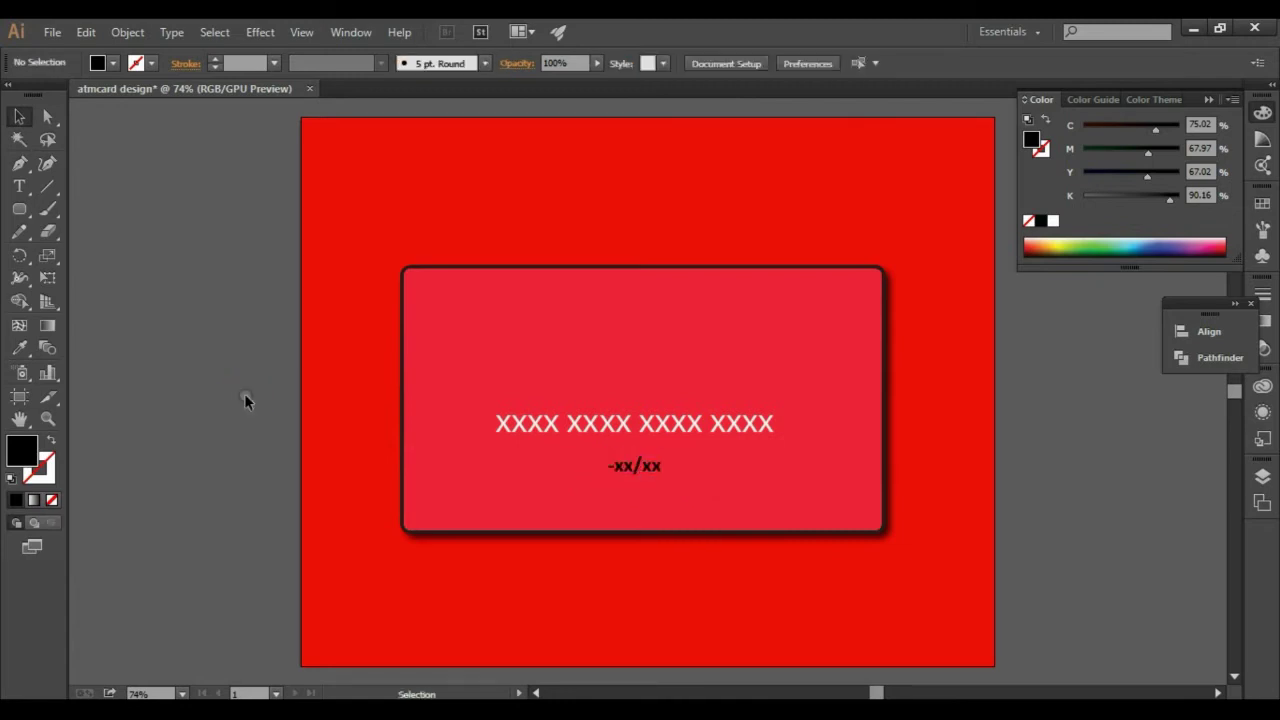
# Type 'Pixel Infos' near the card's top right, correcting the typos.
pyautogui.click(19, 187)
pyautogui.click(726, 323)
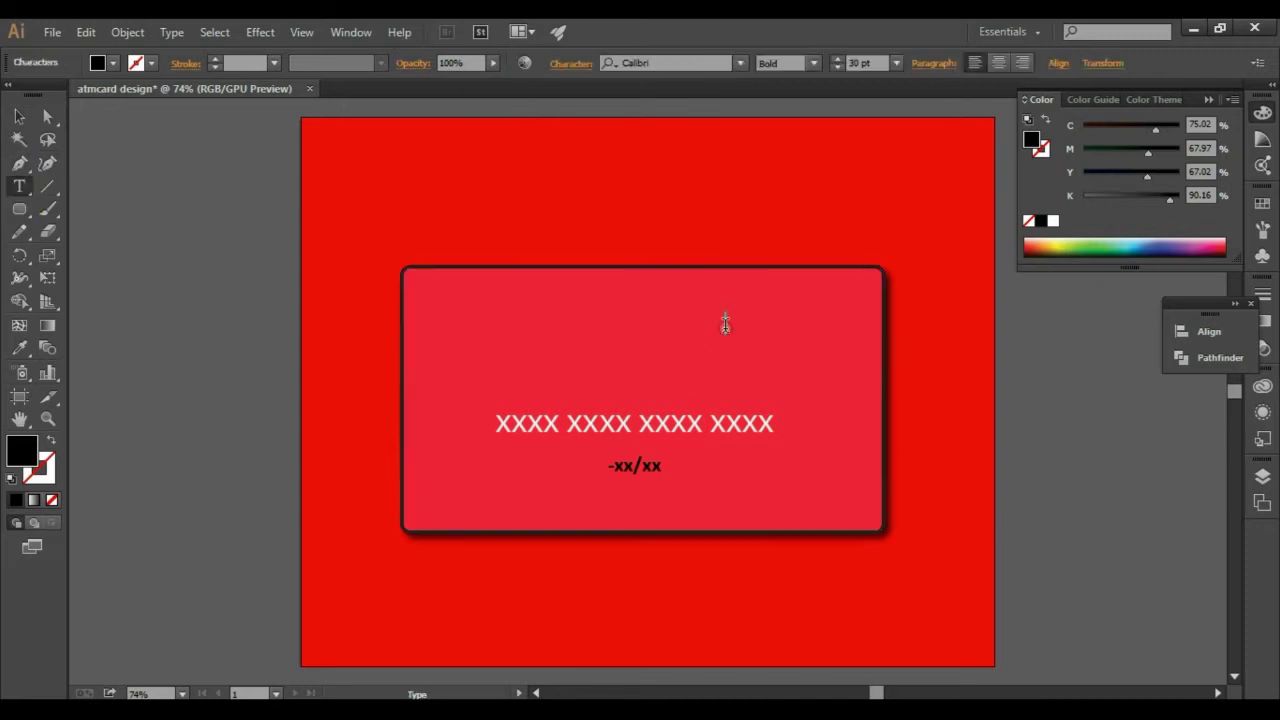
pyautogui.write('Pixel INfos')
pyautogui.press('BackSpace')
pyautogui.press('Delete')
pyautogui.write('n')
pyautogui.press('Escape')
# Size 'Pixel Infos' to 40 pt and nudge it slightly up and right.
pyautogui.tripleClick(725, 324)
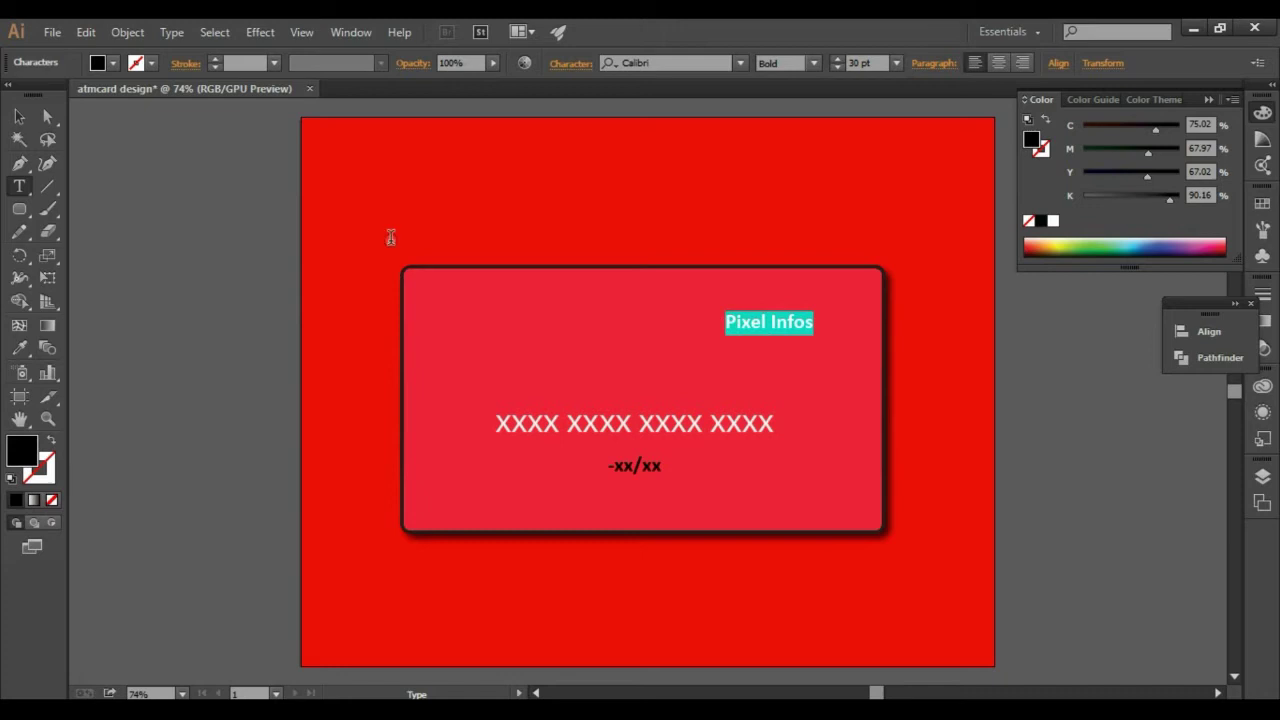
pyautogui.click(852, 62)
pyautogui.write('40')
pyautogui.press('Return')
pyautogui.click(19, 117)
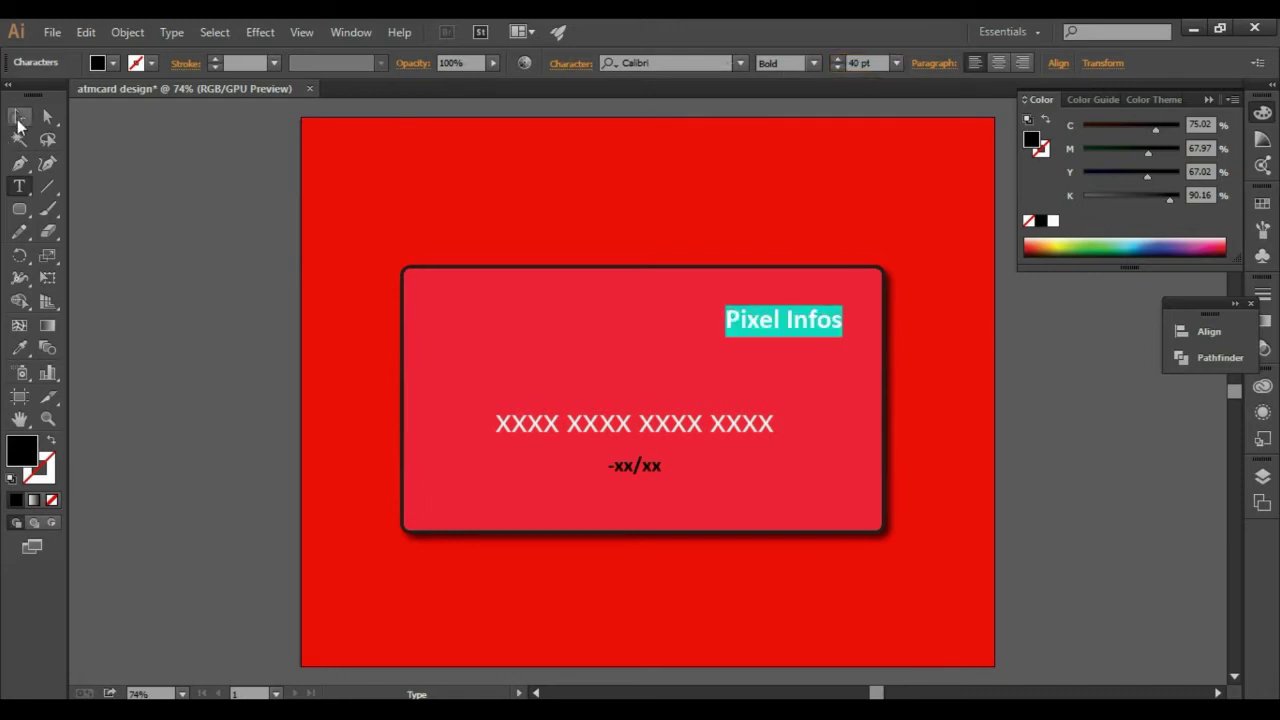
pyautogui.moveTo(752, 323); pyautogui.dragTo(758, 313)
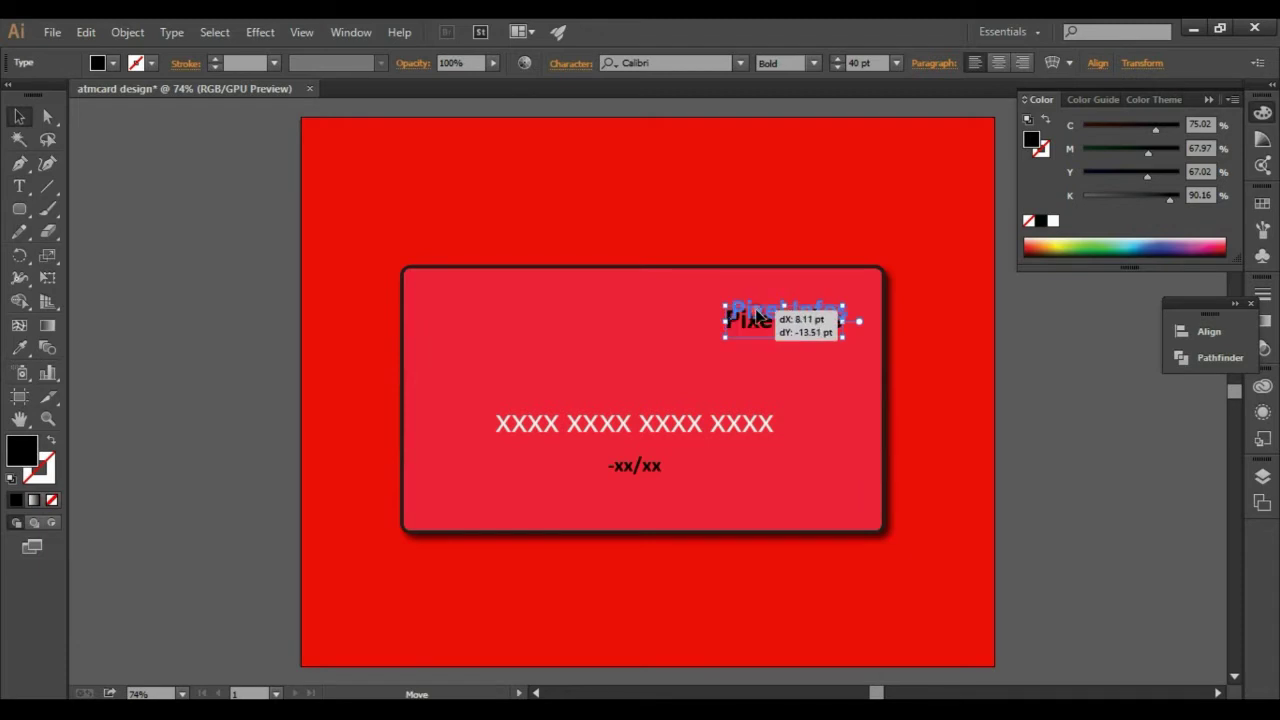
pyautogui.click(809, 251)
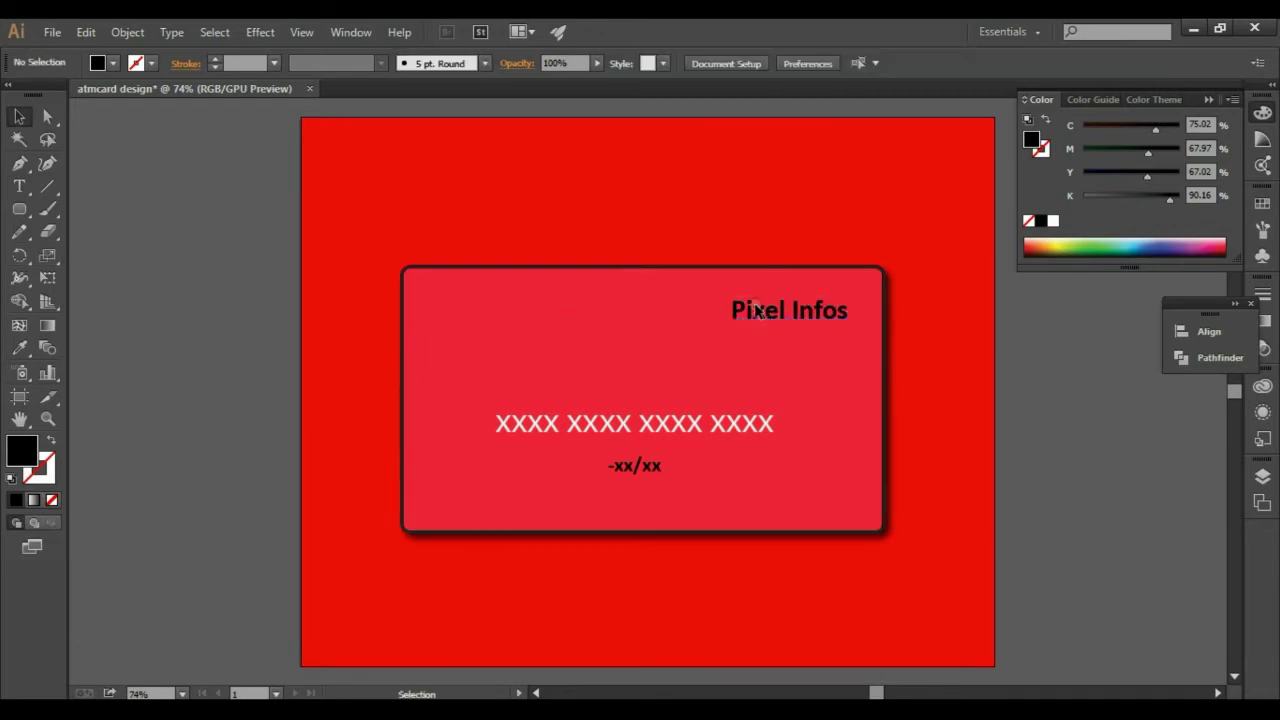
# Colour the 'Pixel Infos' text light off-white E8DEDD.
pyautogui.doubleClick(752, 309)
pyautogui.hotkey('ctrl', 'a')
pyautogui.doubleClick(19, 455)
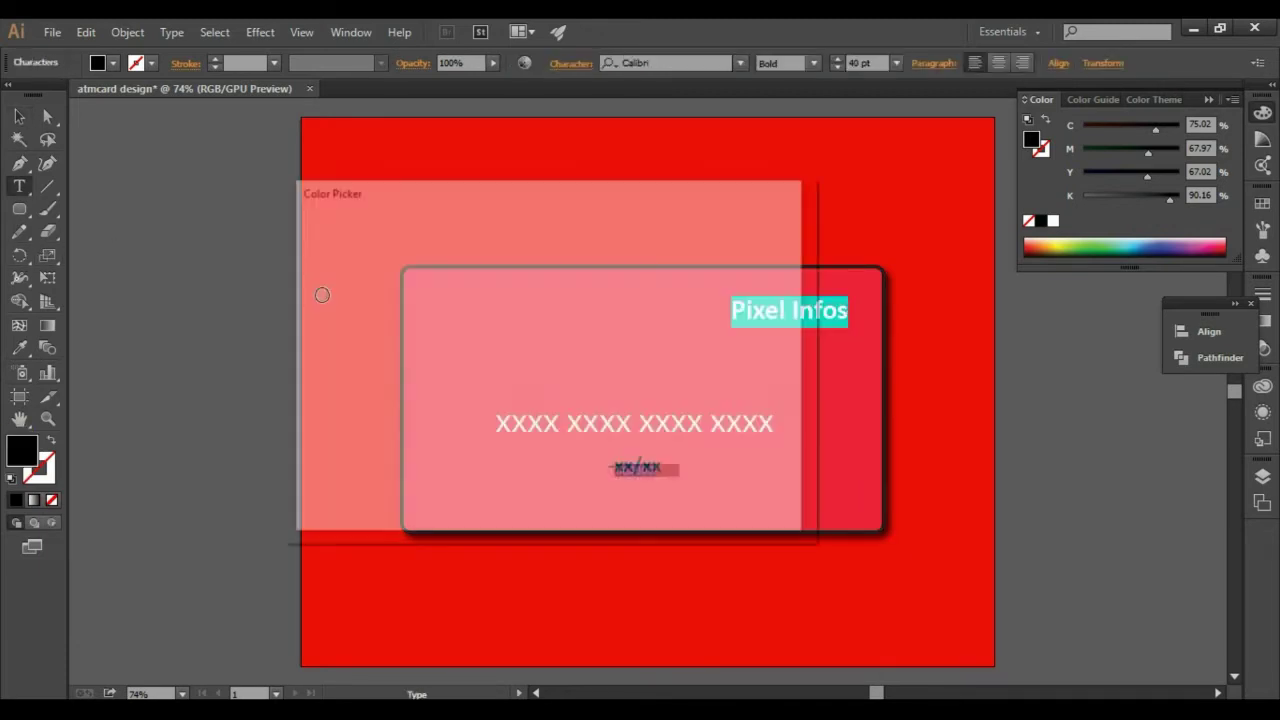
pyautogui.click(314, 261)
pyautogui.click(718, 249)
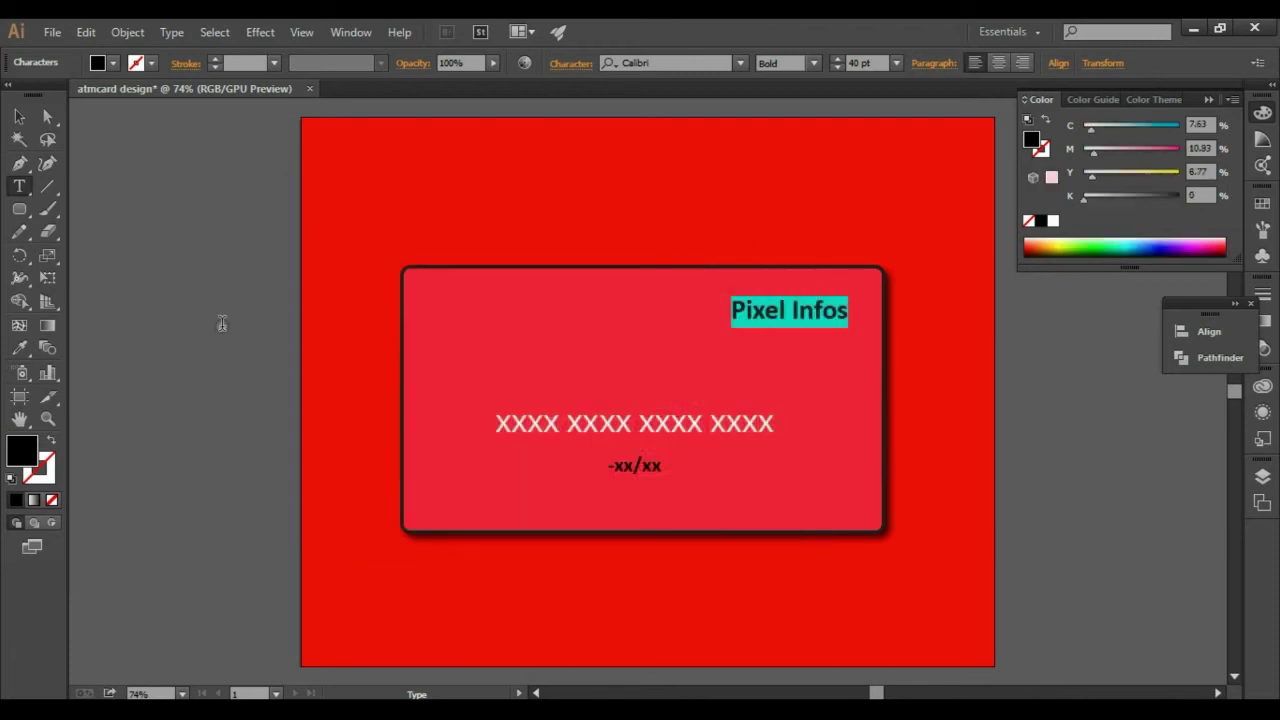
pyautogui.click(19, 182)
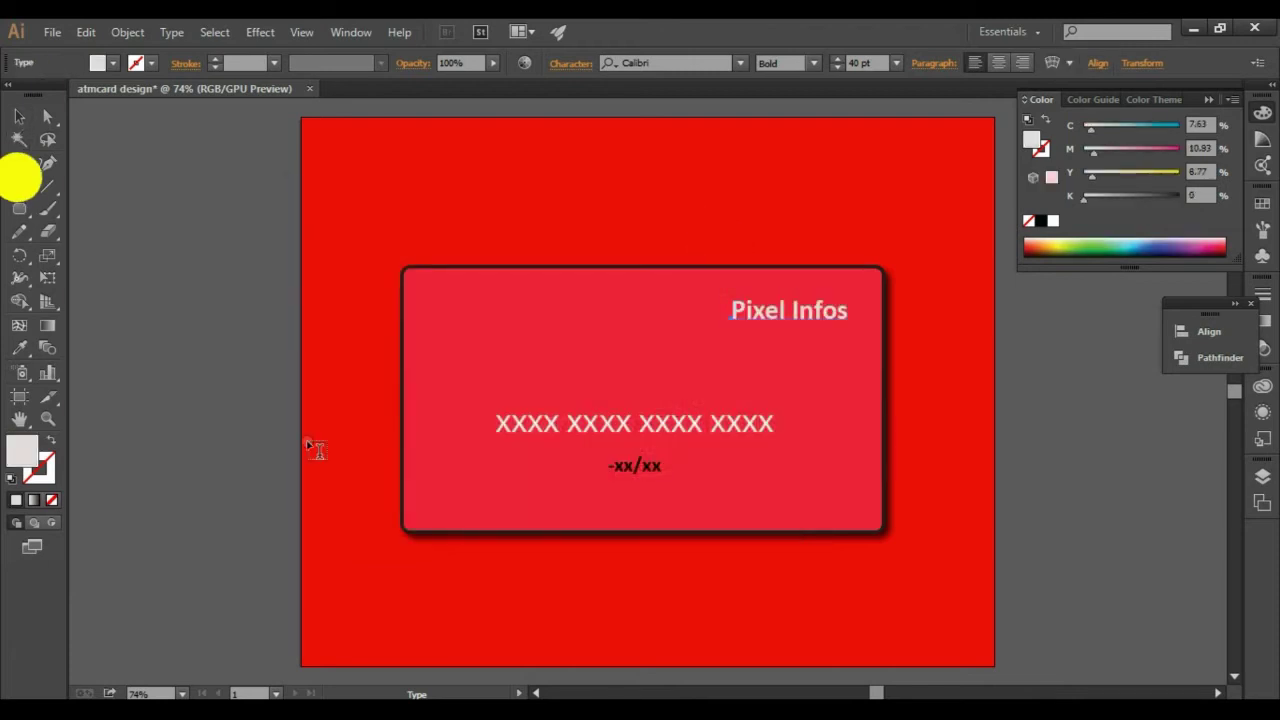
# Add white 30 pt 'Card Holder' text at the card's lower left.
pyautogui.click(435, 486)
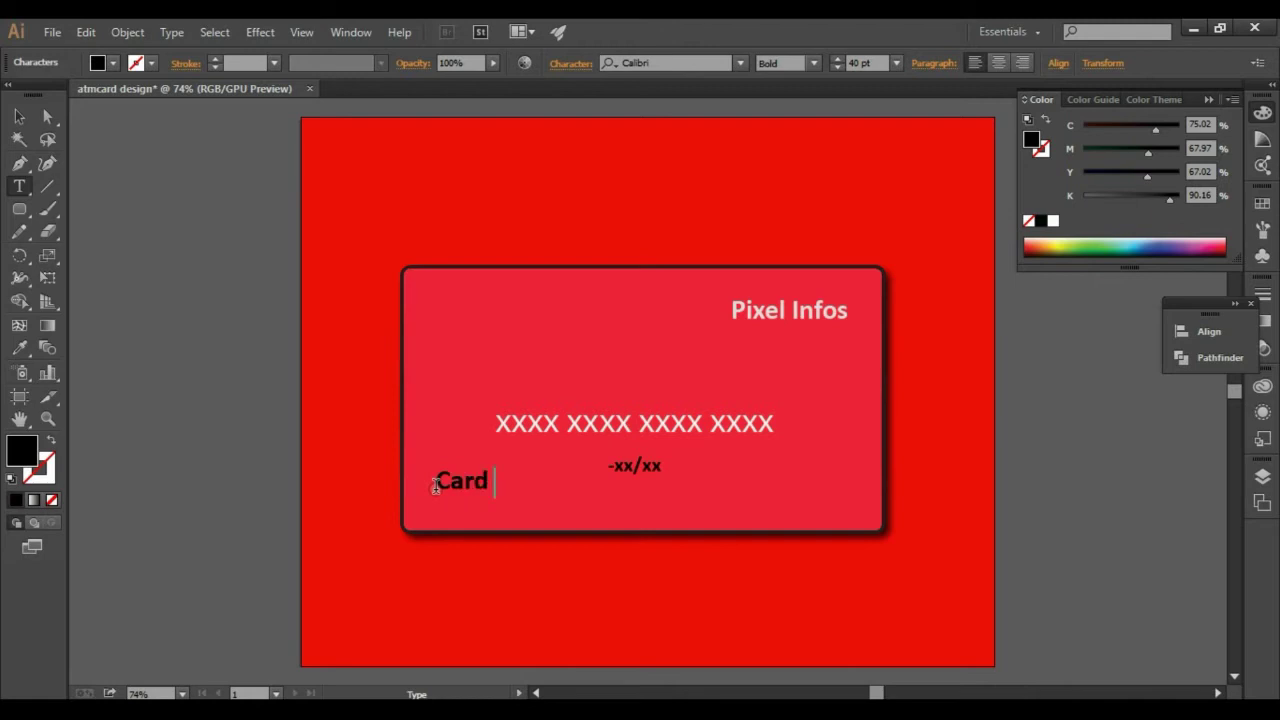
pyautogui.hotkey('ctrl', 'a')
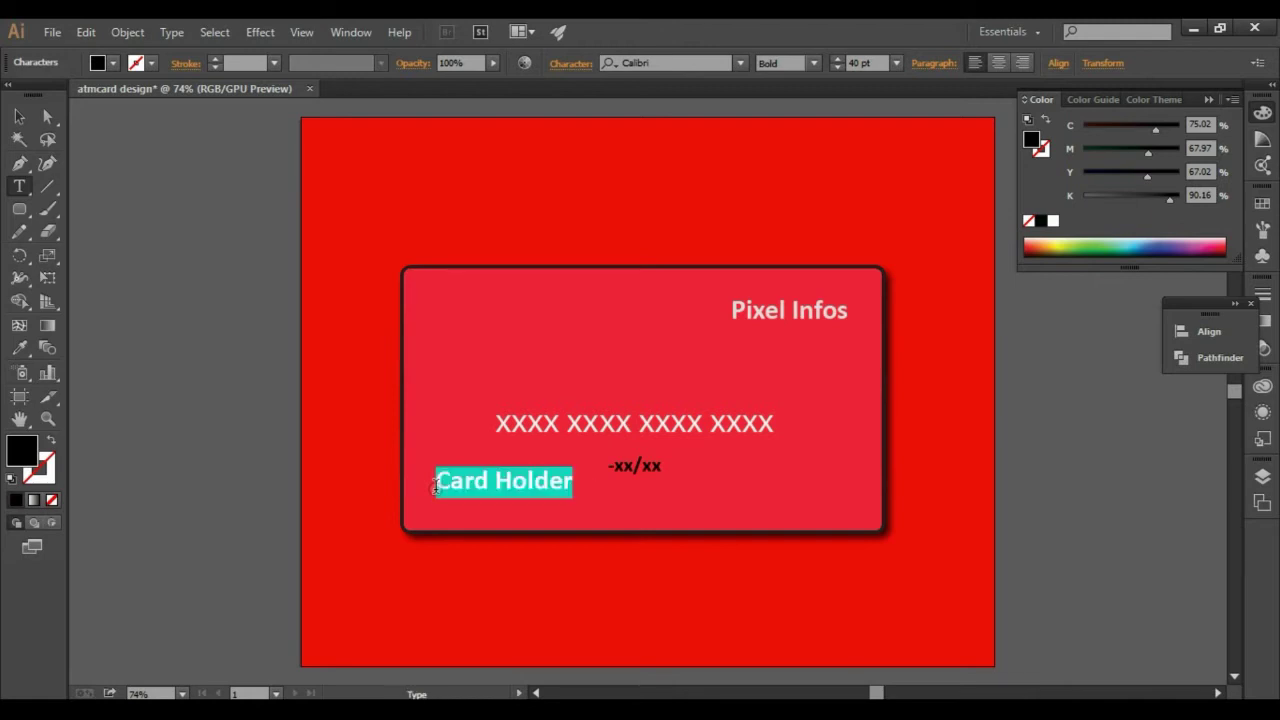
pyautogui.click(855, 62)
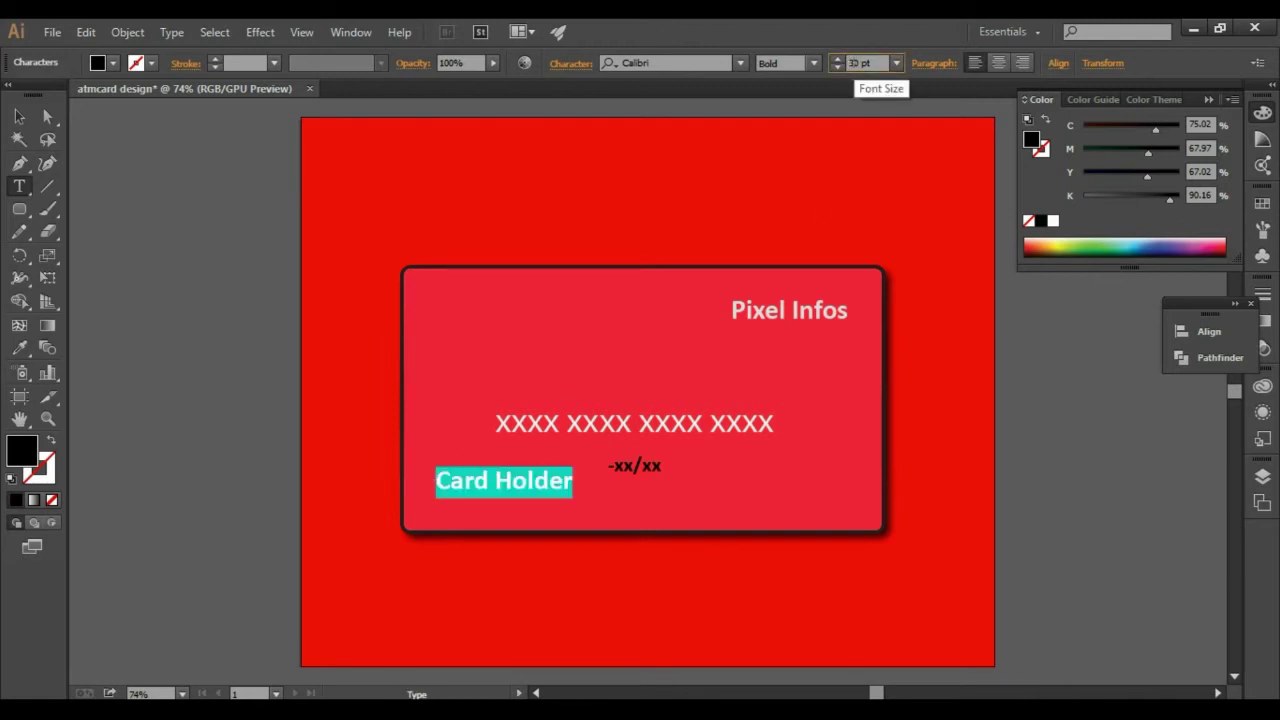
pyautogui.write('30')
pyautogui.press('Return')
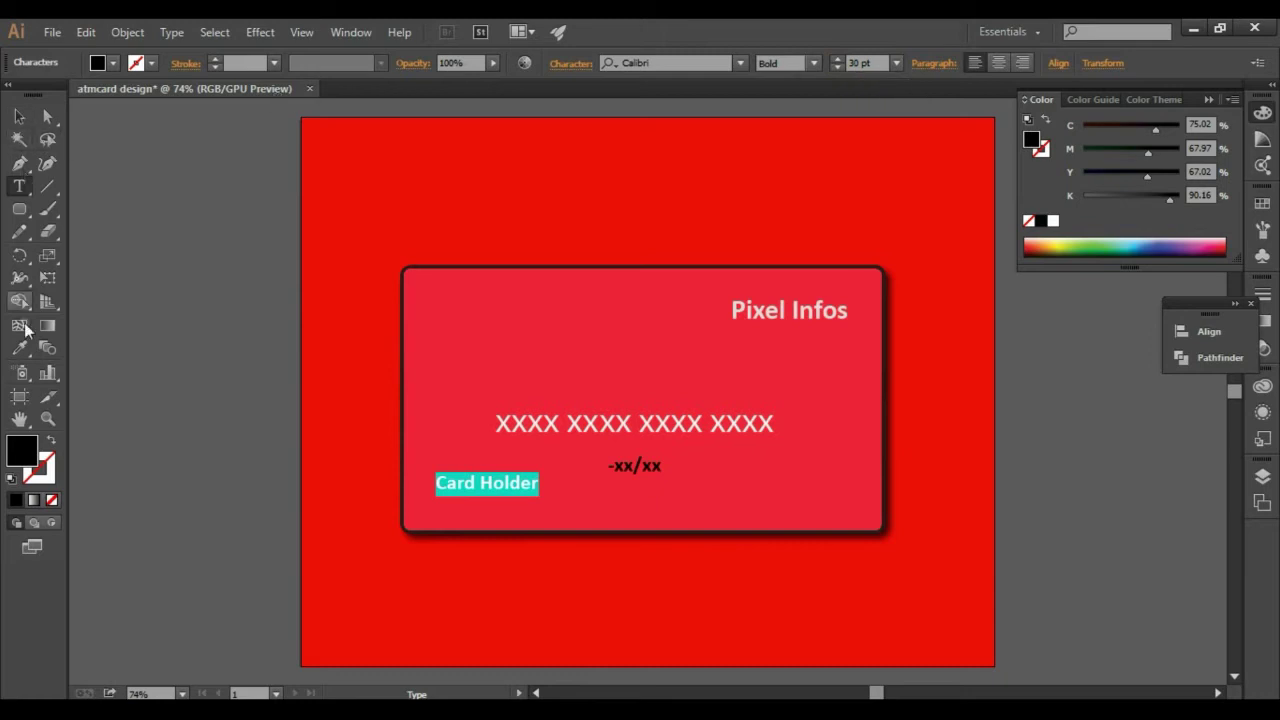
pyautogui.click(24, 436)
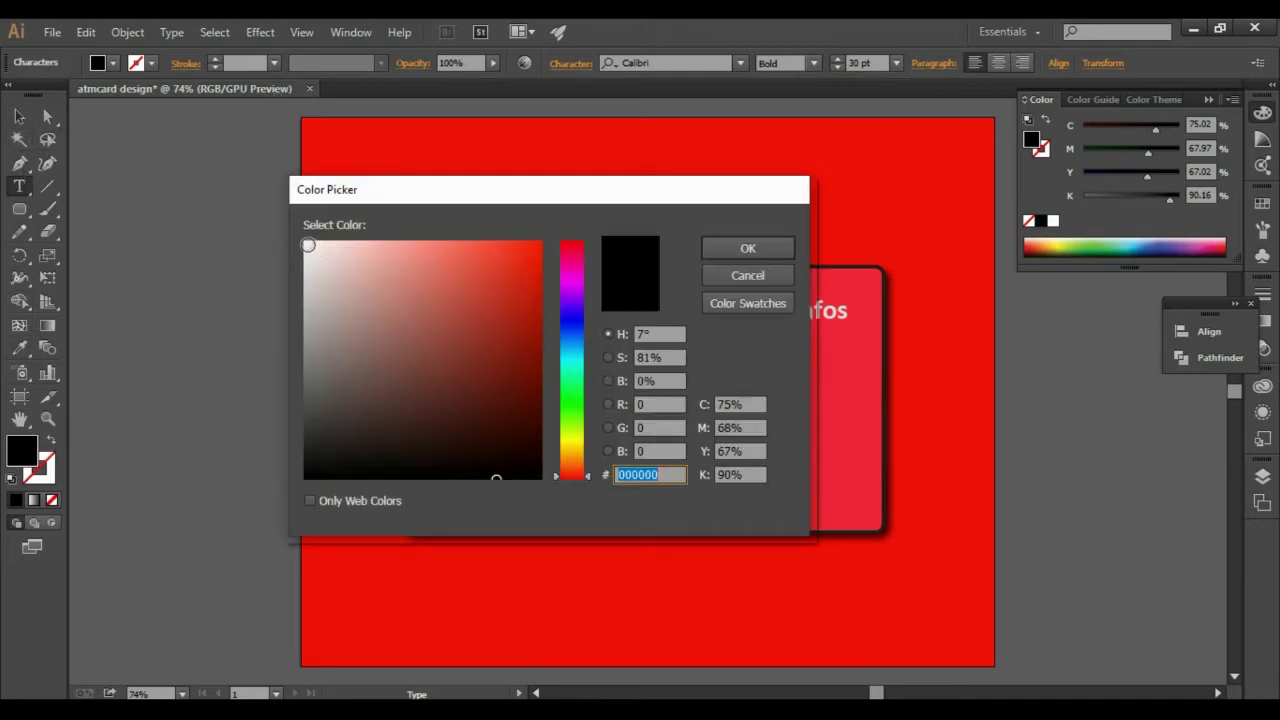
pyautogui.click(308, 245)
pyautogui.click(784, 246)
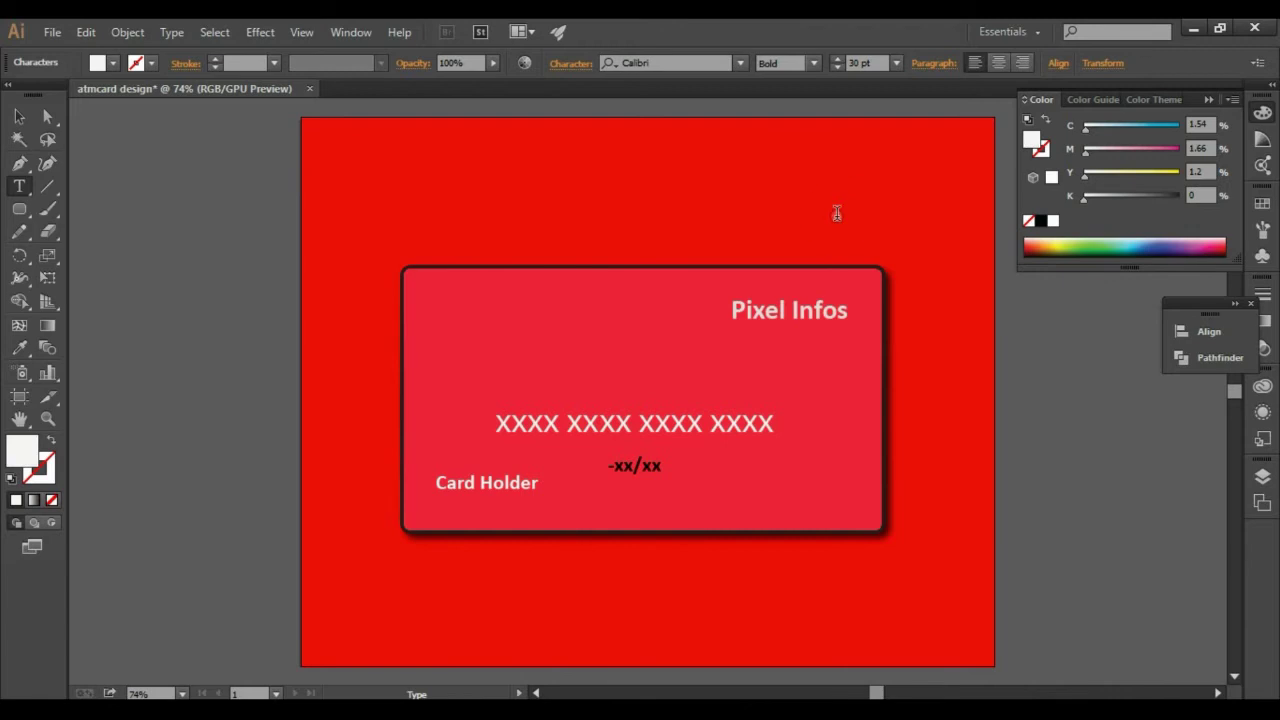
# Recolour the 'Pixel Infos' text pure white.
pyautogui.click(737, 315)
pyautogui.keyDown('ctrl'); pyautogui.click(741, 322); pyautogui.keyUp('ctrl')
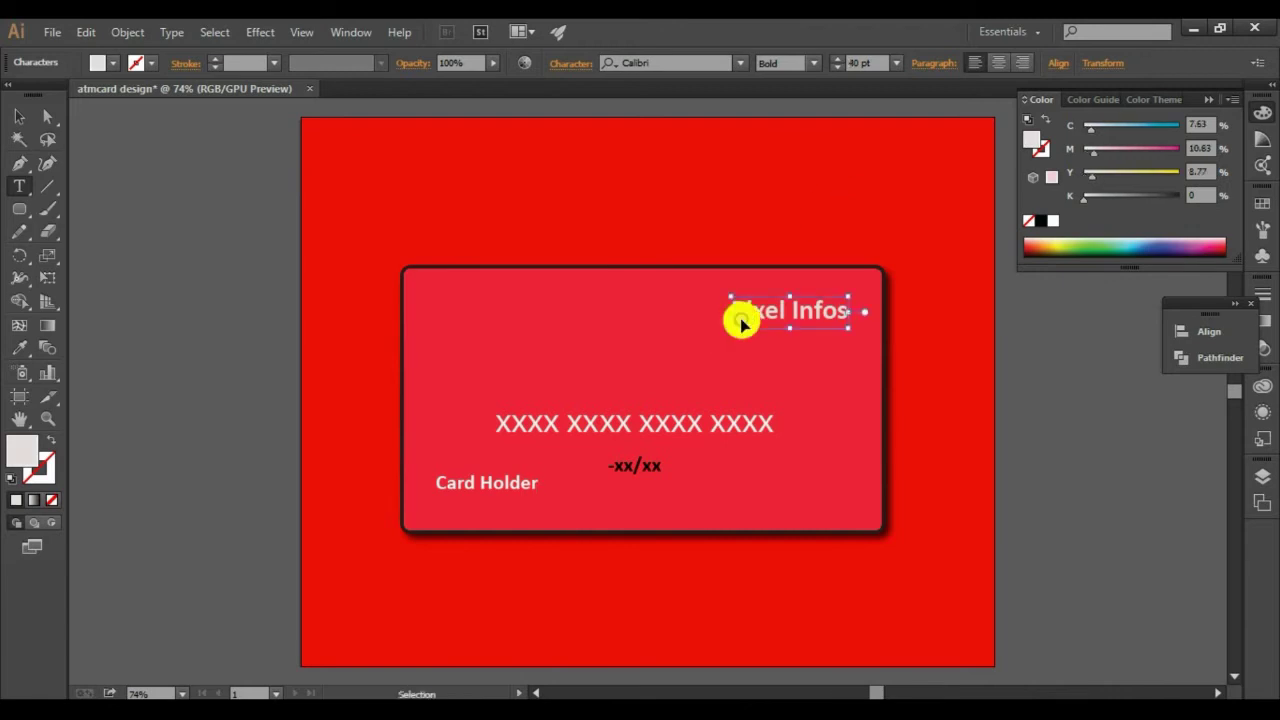
pyautogui.doubleClick(741, 322)
pyautogui.doubleClick(22, 450)
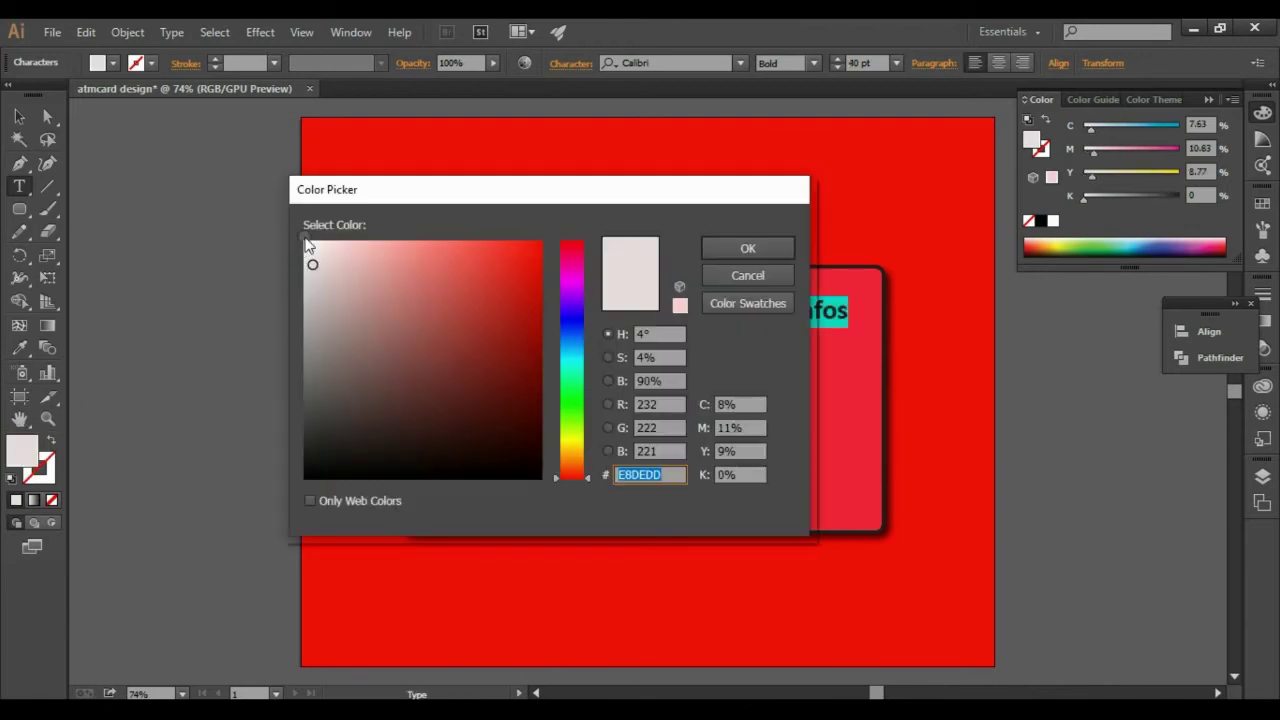
pyautogui.click(306, 243)
pyautogui.click(760, 248)
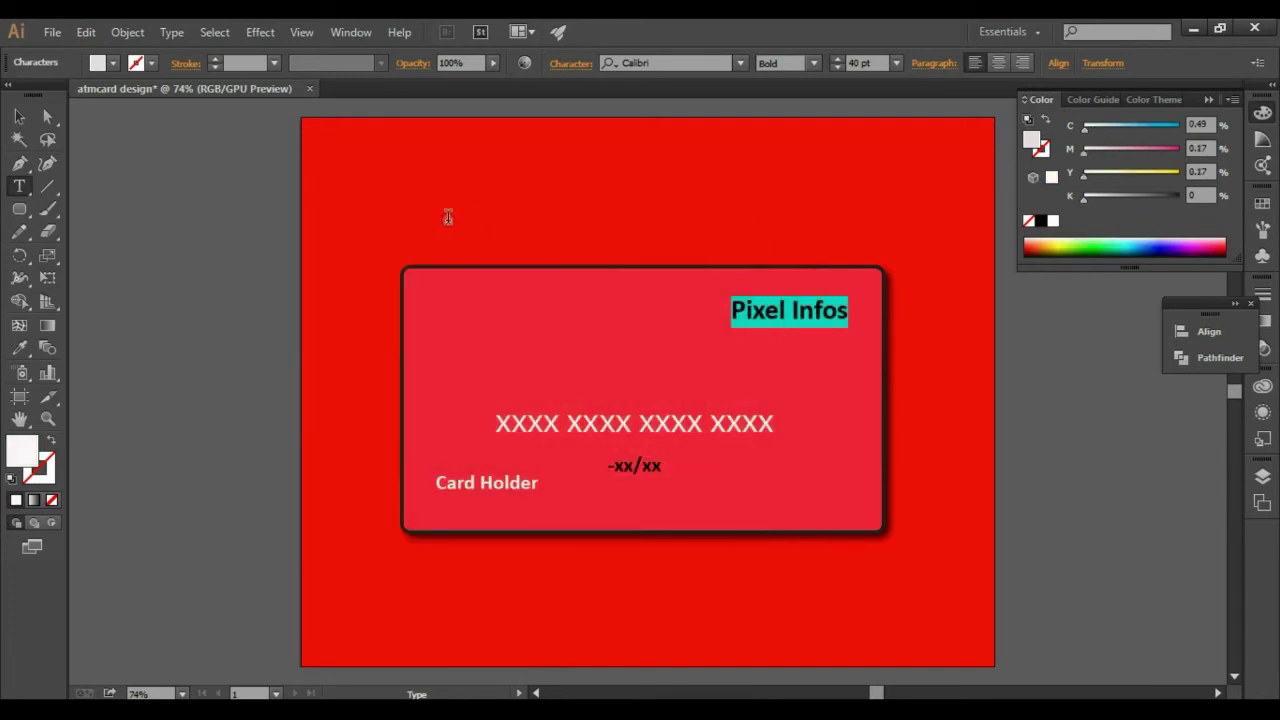
pyautogui.click(22, 114)
# Draw a small red-filled rounded rectangle chip at the card's upper left.
pyautogui.click(19, 209)
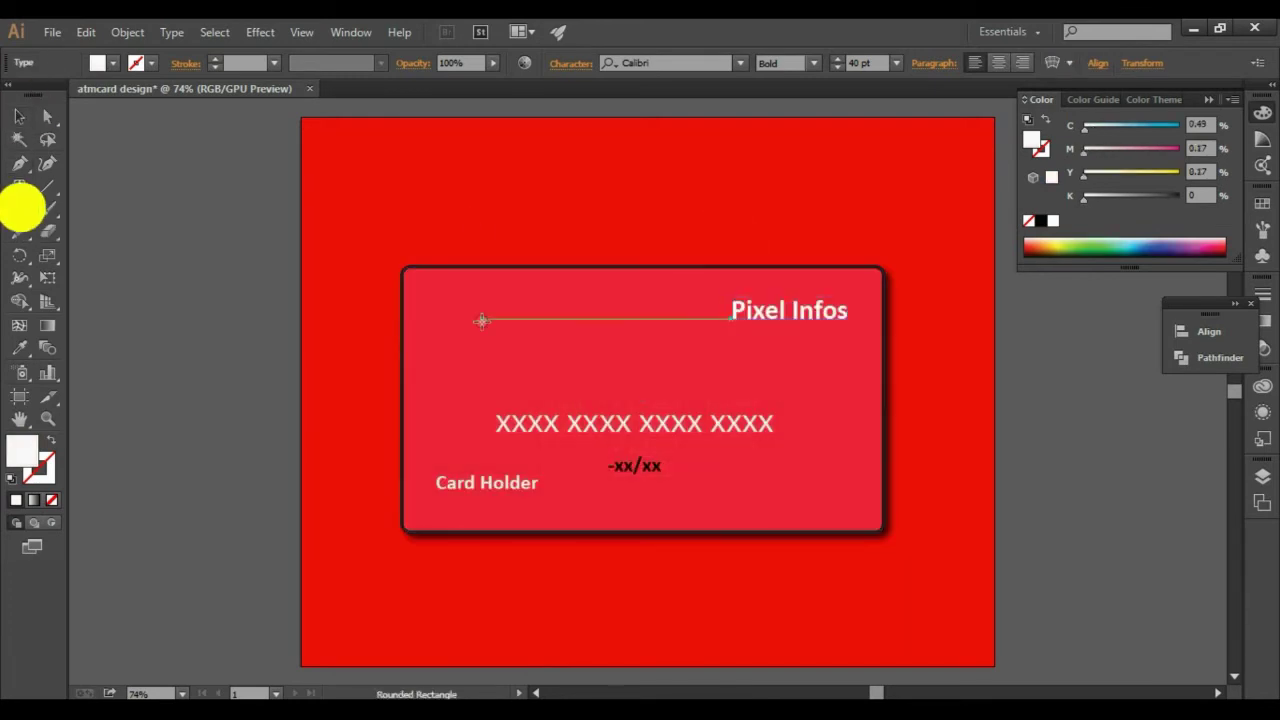
pyautogui.moveTo(445, 333); pyautogui.dragTo(517, 371)
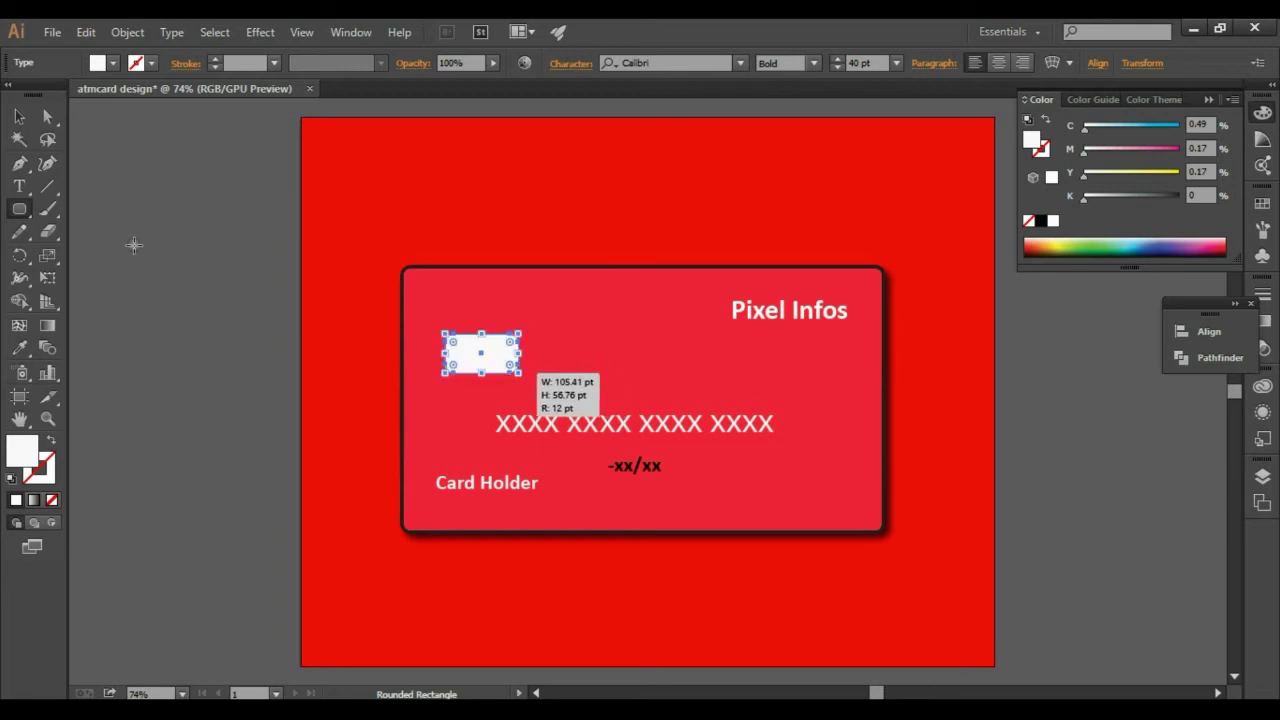
pyautogui.click(15, 457)
pyautogui.click(17, 457)
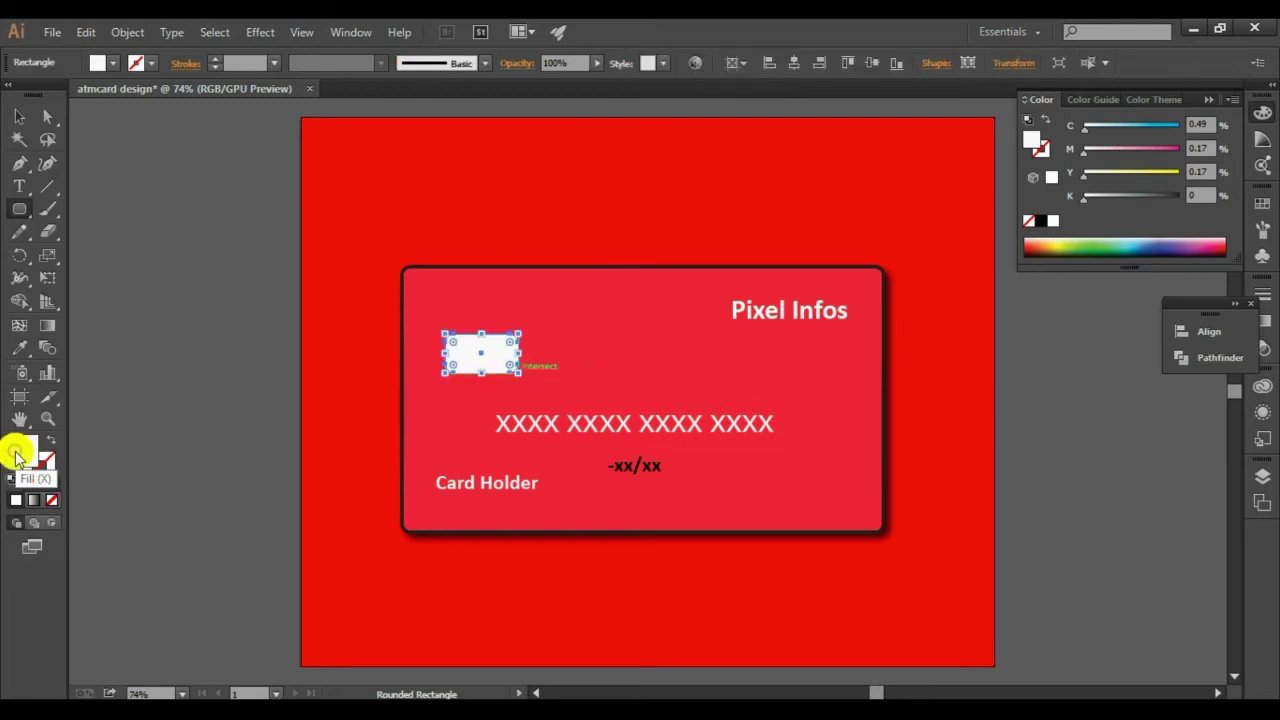
pyautogui.click(517, 254)
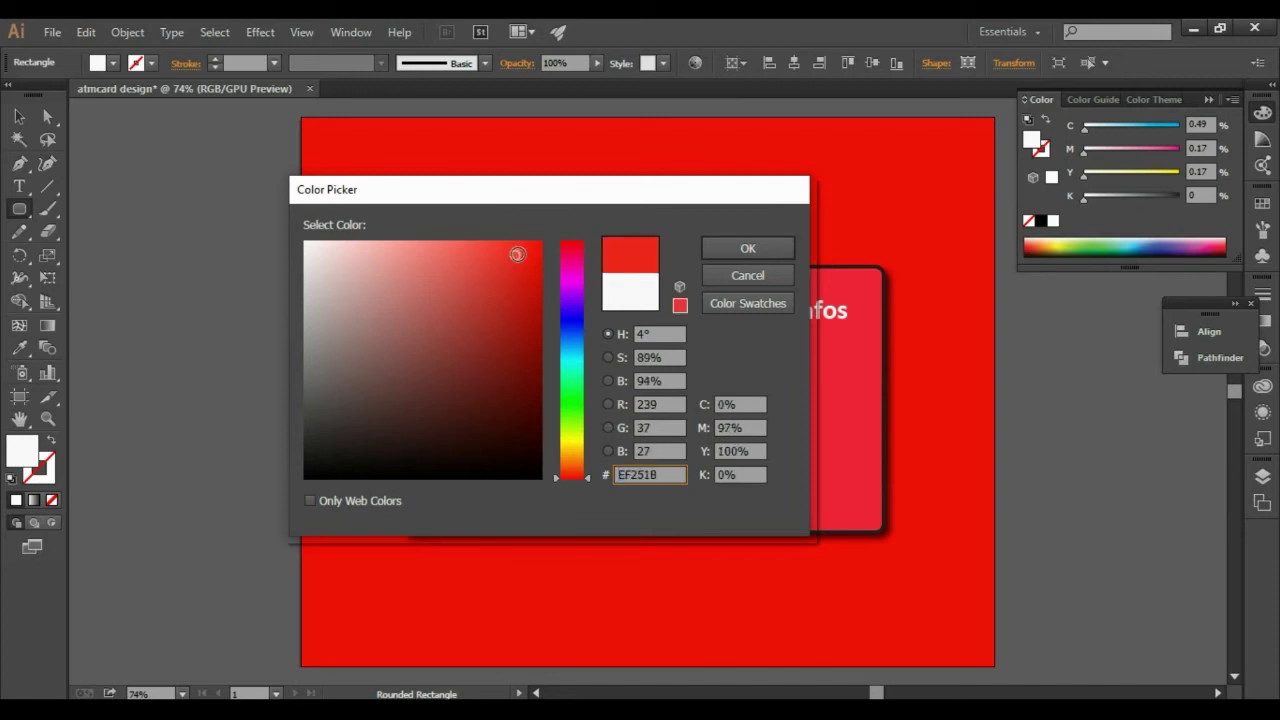
pyautogui.click(496, 250)
pyautogui.click(766, 247)
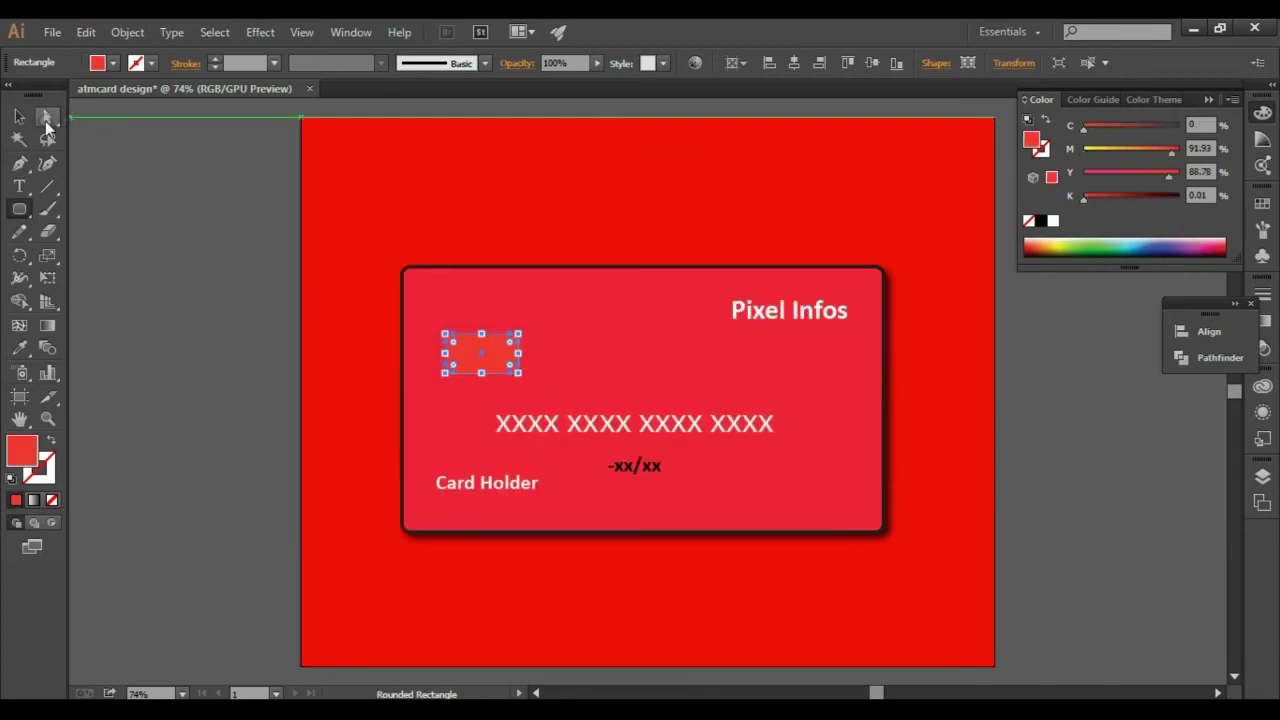
# Give the chip outline a 5 pt. Round brush stroke.
pyautogui.doubleClick(51, 478)
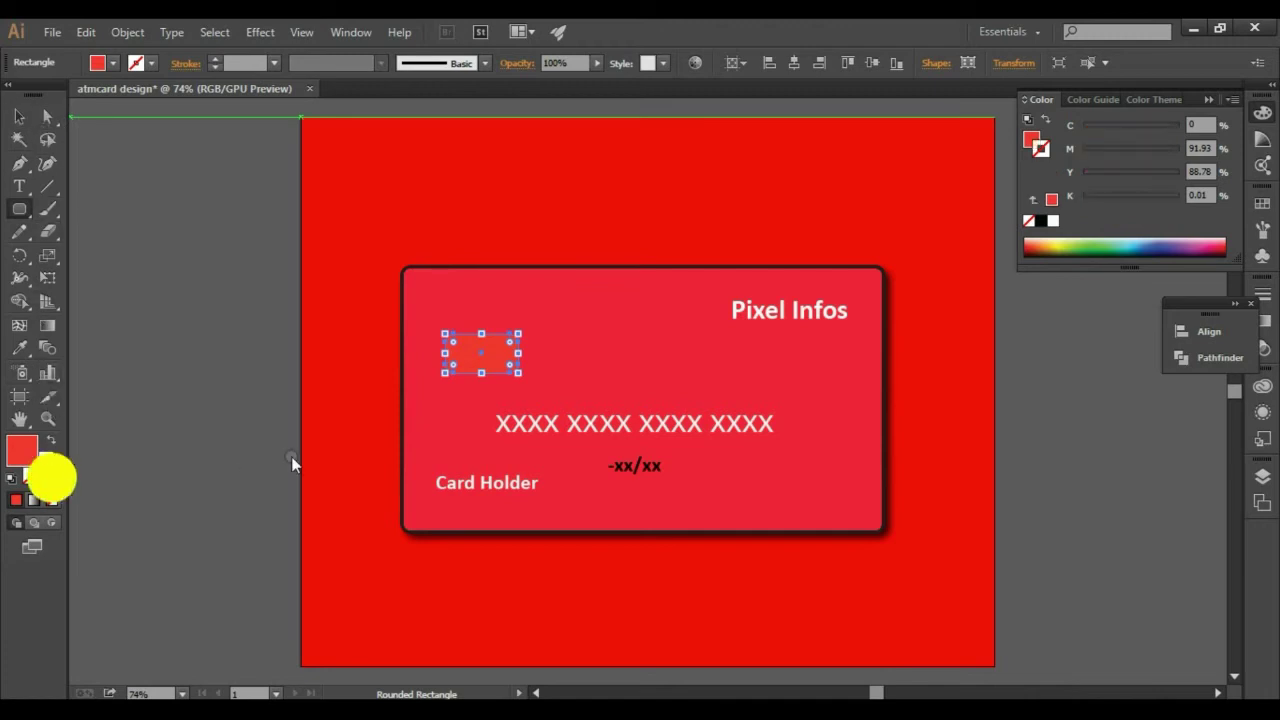
pyautogui.click(756, 247)
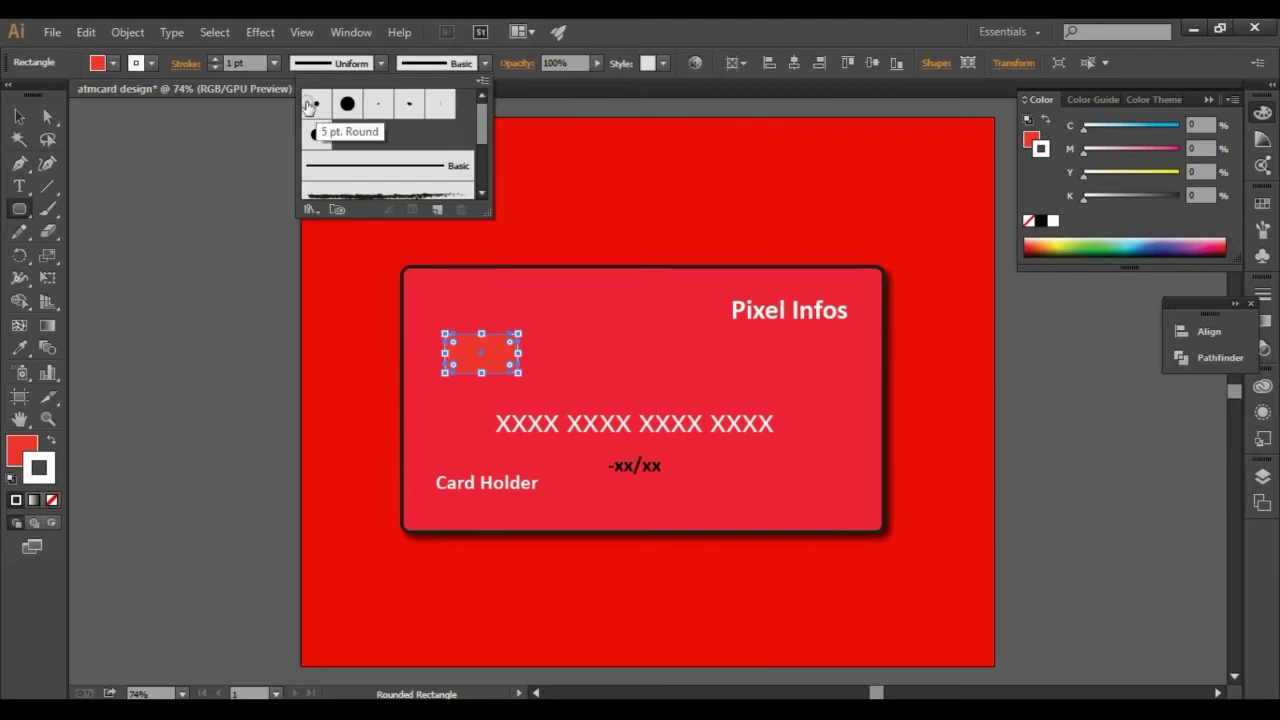
pyautogui.click(311, 104)
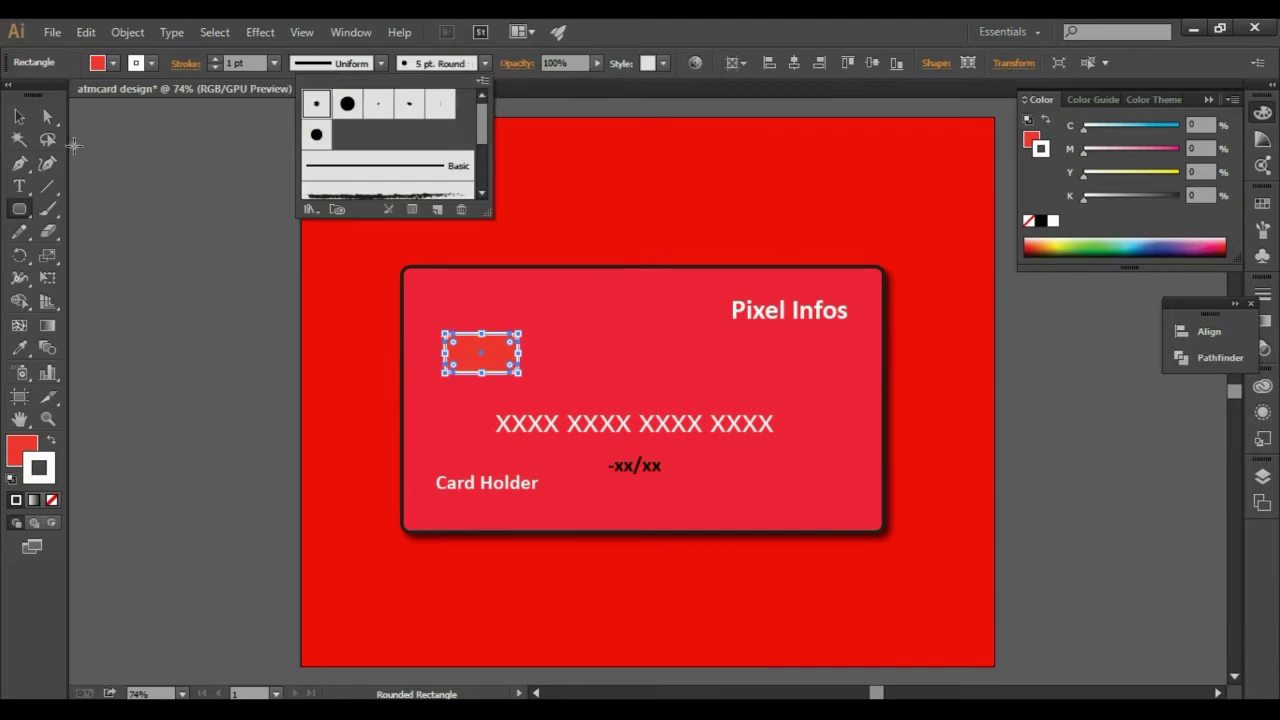
# Make the chip about 105 × 57 pt with 12 pt corners and nudge it into place.
pyautogui.click(191, 194)
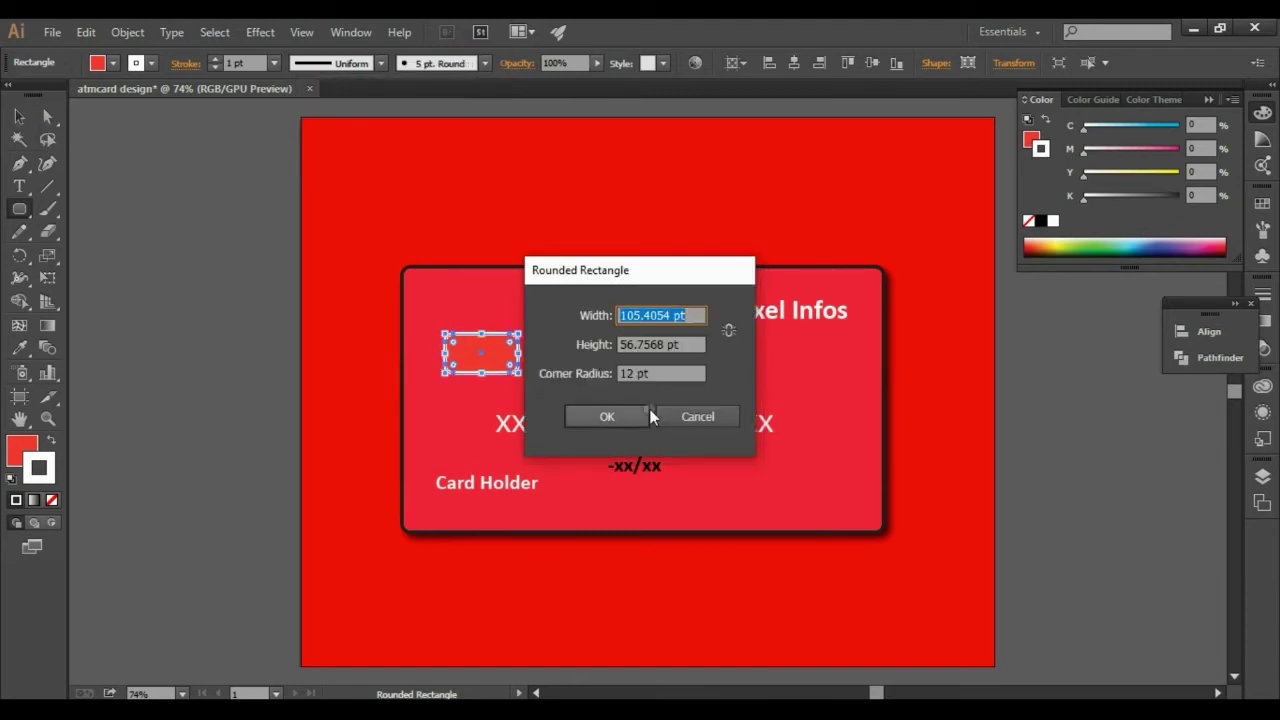
pyautogui.click(680, 416)
pyautogui.click(356, 240)
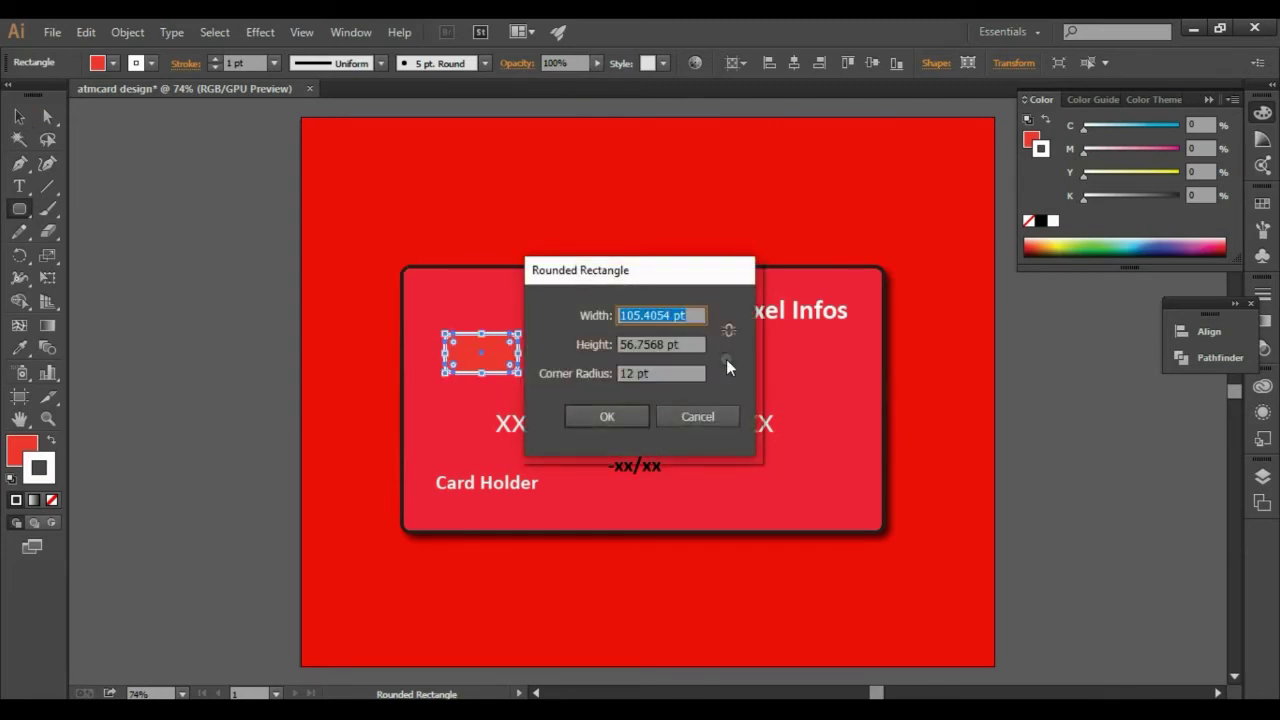
pyautogui.click(697, 418)
pyautogui.click(20, 116)
pyautogui.click(266, 234)
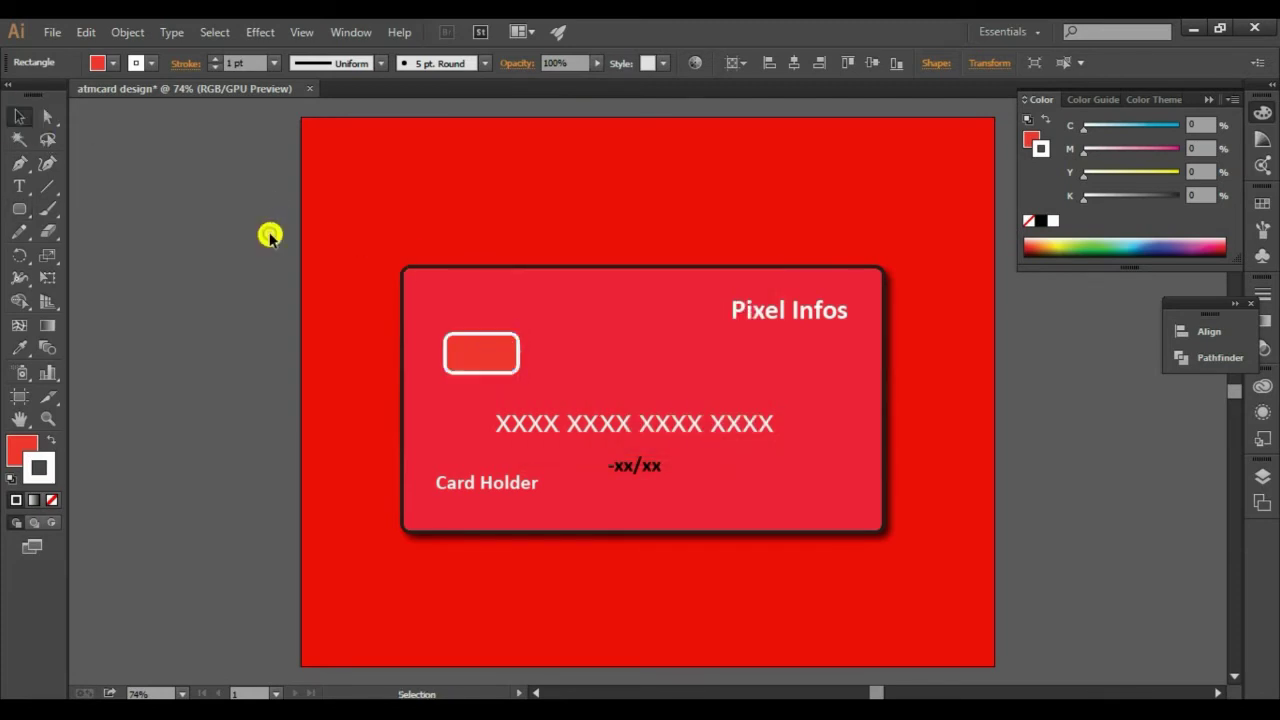
pyautogui.moveTo(459, 365); pyautogui.dragTo(473, 370)
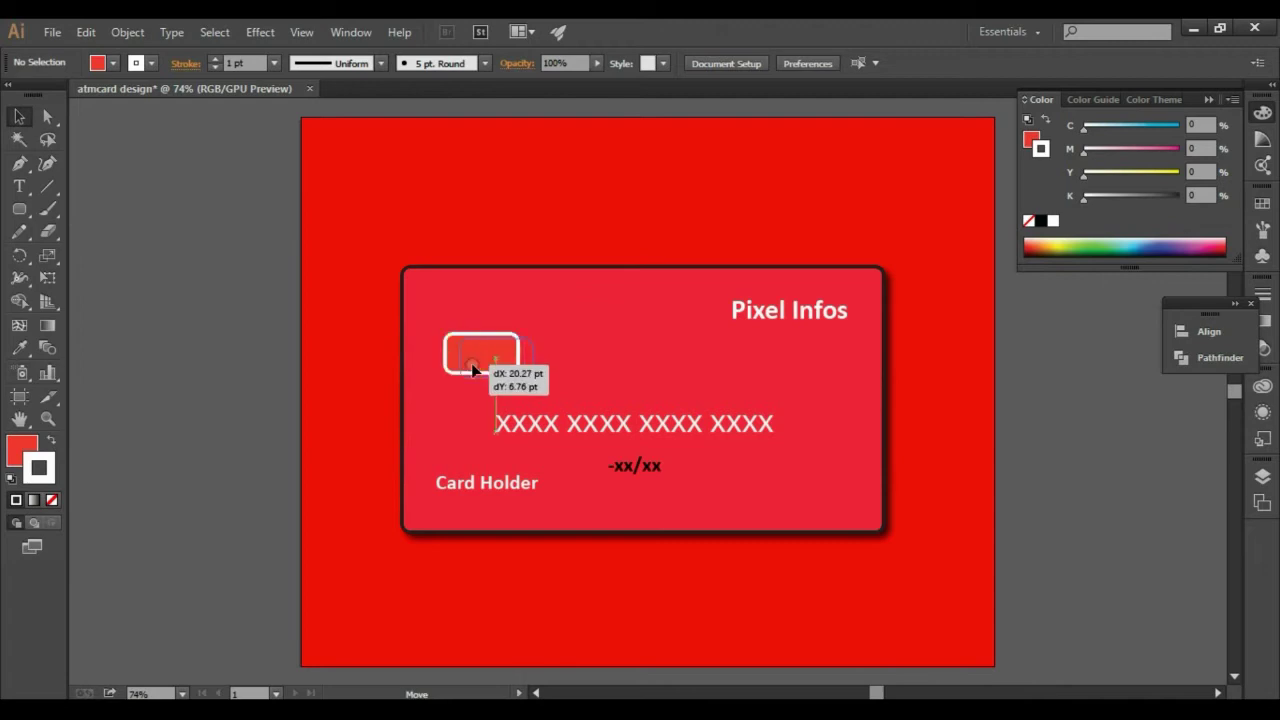
pyautogui.click(516, 243)
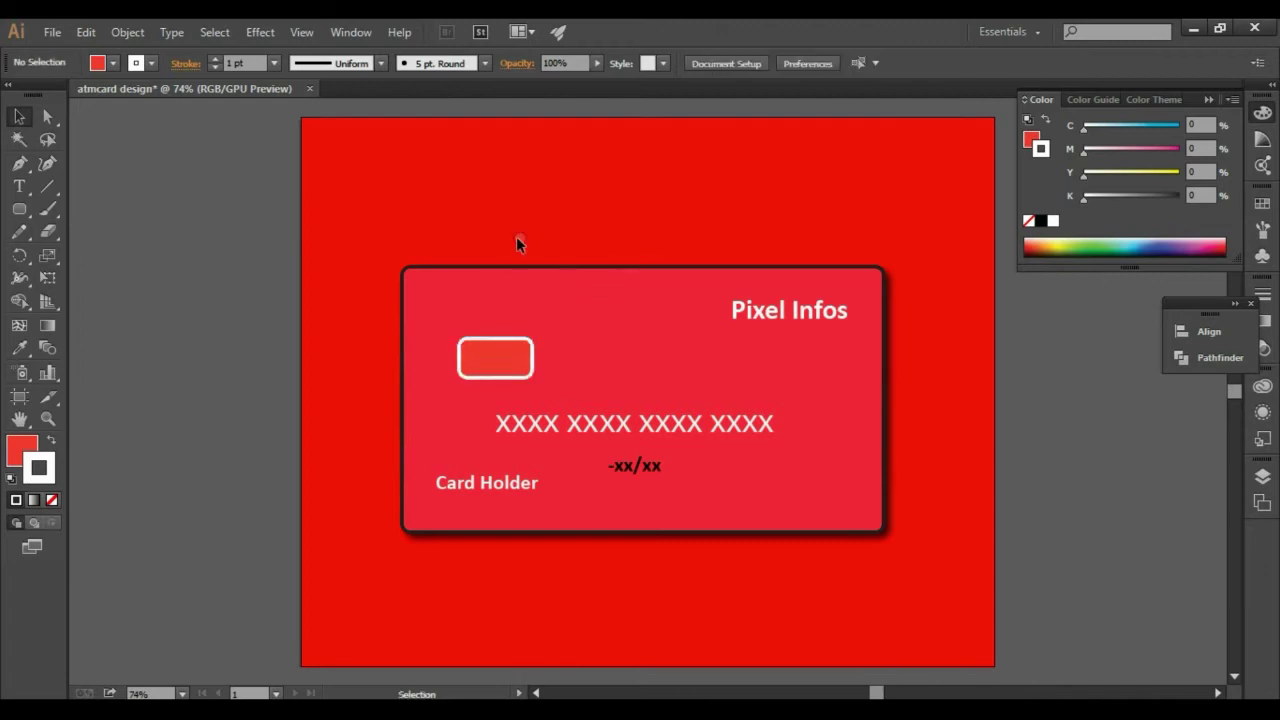
# Draw a small rounded rectangle inside the chip outline.
pyautogui.click(19, 209)
pyautogui.moveTo(478, 352)
pyautogui.mouseDown()
pyautogui.moveTo(514, 368)
pyautogui.moveTo(490, 365)
pyautogui.mouseUp()
pyautogui.click(19, 116)
pyautogui.click(403, 295)
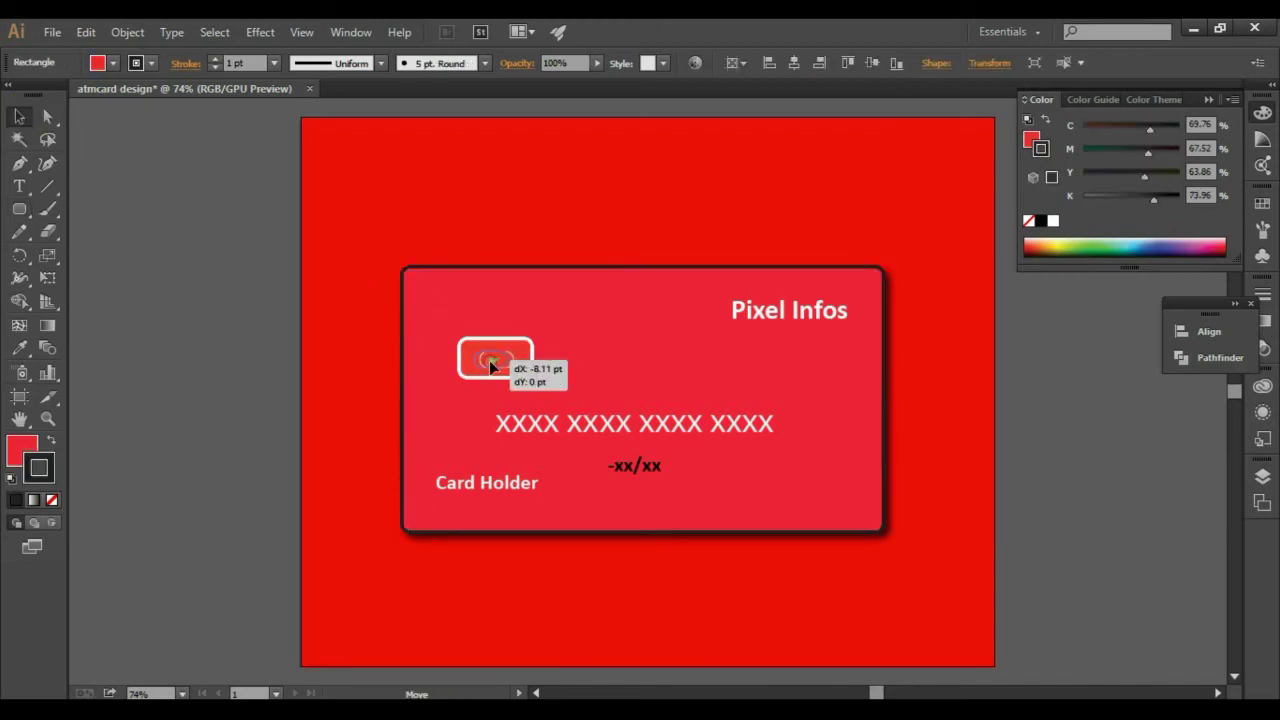
pyautogui.click(494, 305)
# Draw a contact line across the chip's left side and resize the inner chip path.
pyautogui.click(46, 188)
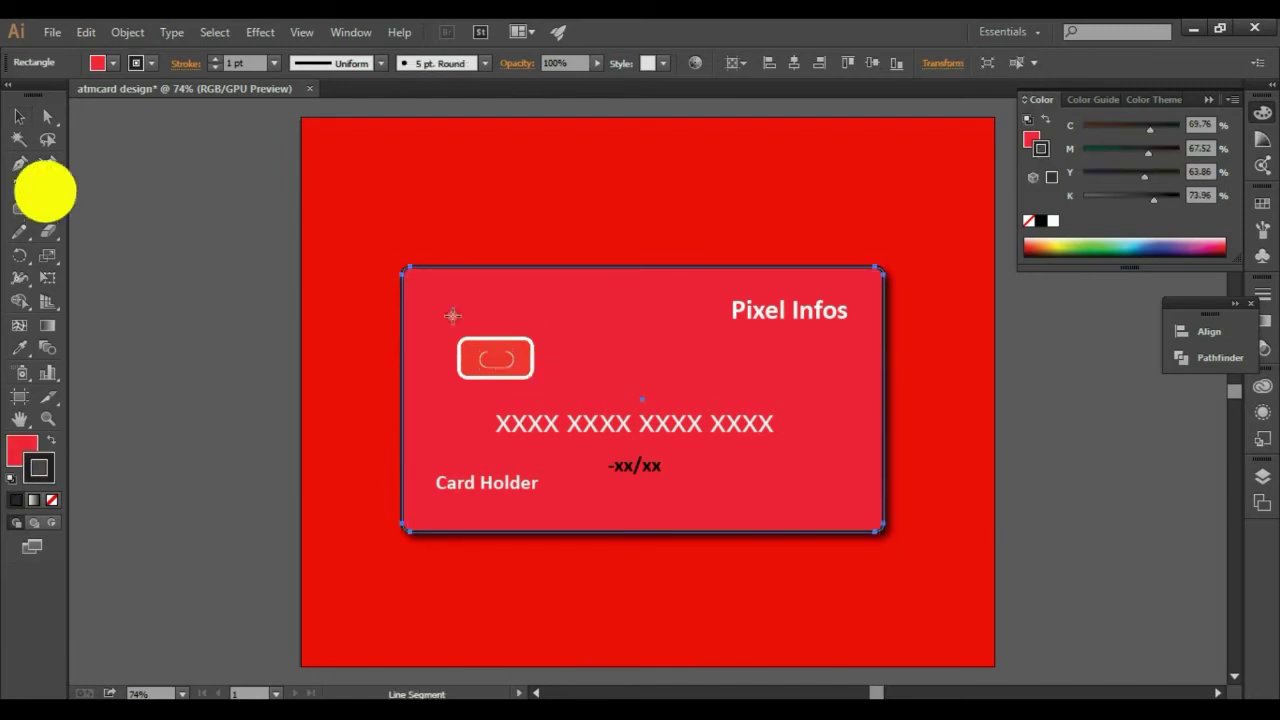
pyautogui.moveTo(461, 340)
pyautogui.mouseDown()
pyautogui.moveTo(466, 374)
pyautogui.moveTo(528, 372)
pyautogui.moveTo(530, 341)
pyautogui.moveTo(497, 361)
pyautogui.moveTo(512, 356)
pyautogui.mouseUp()
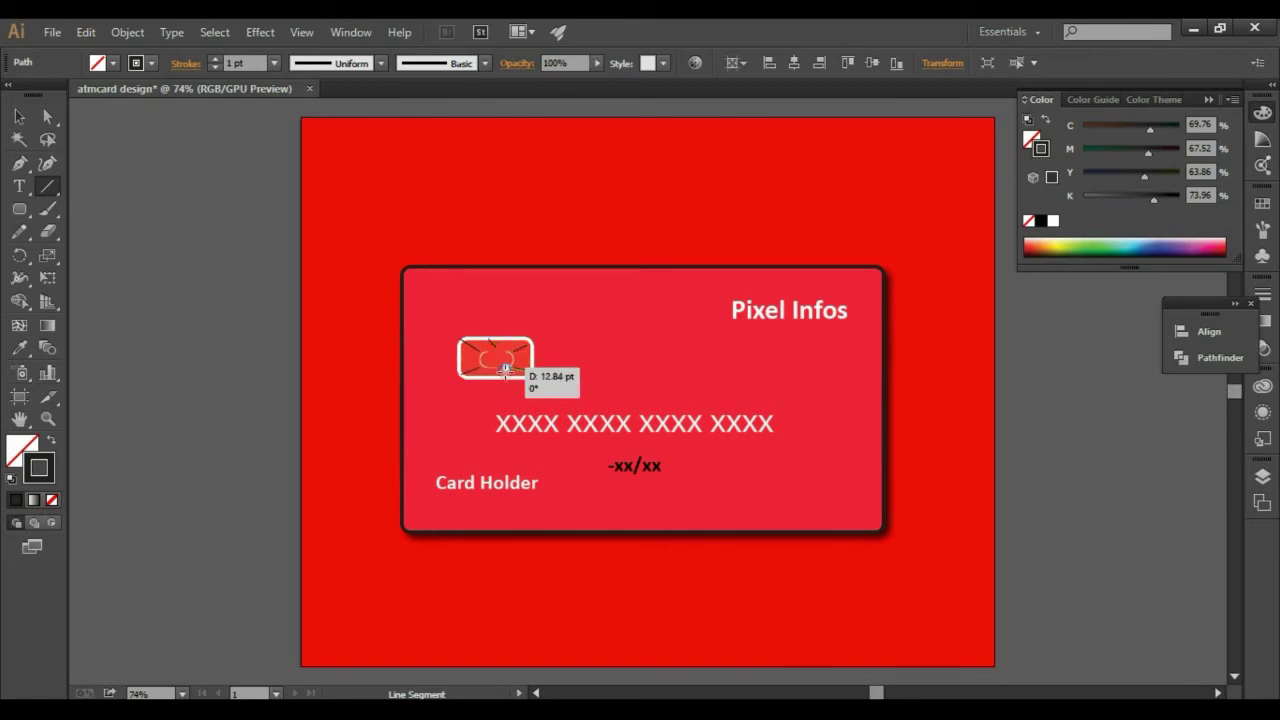
pyautogui.click(19, 117)
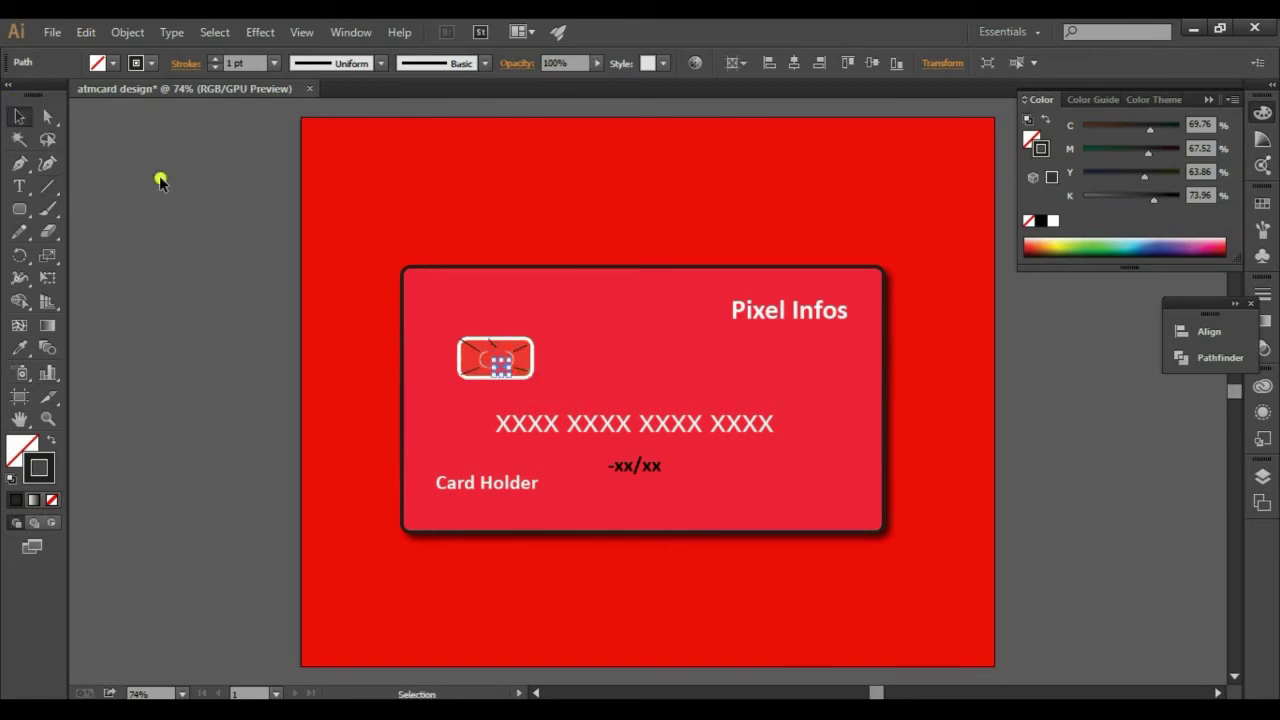
pyautogui.click(160, 182)
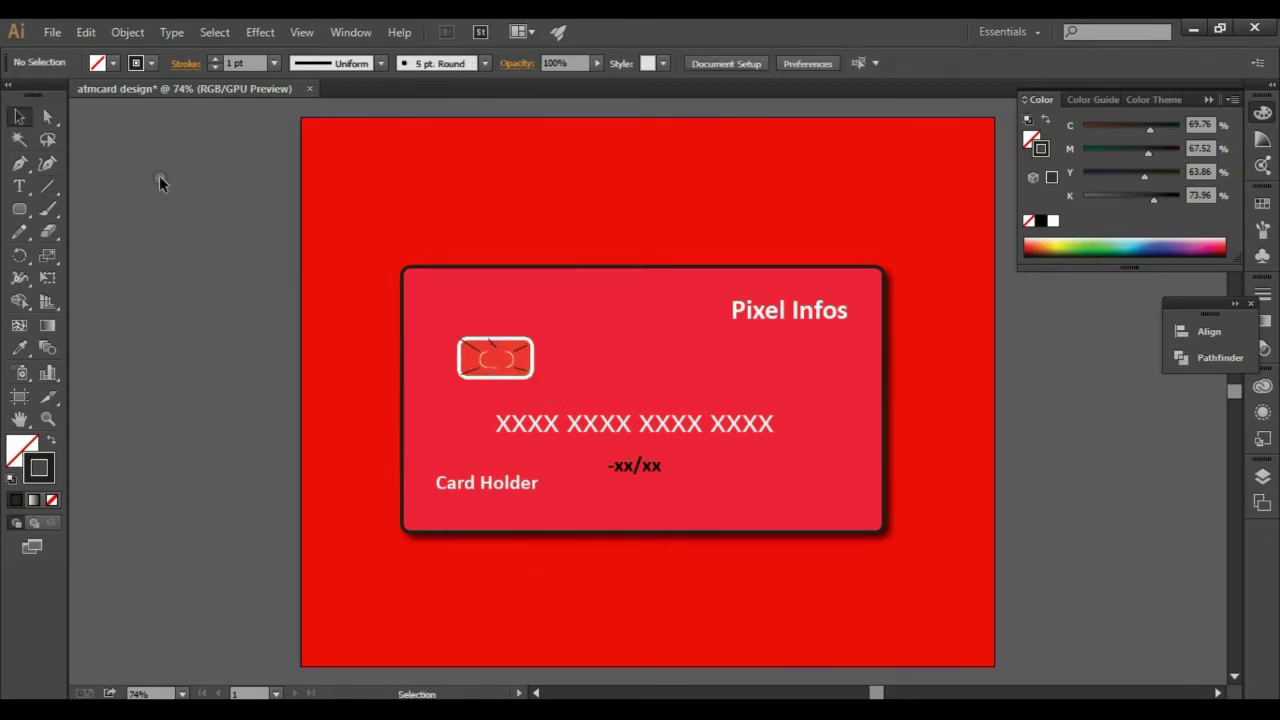
pyautogui.click(472, 344)
pyautogui.moveTo(452, 338); pyautogui.dragTo(458, 376)
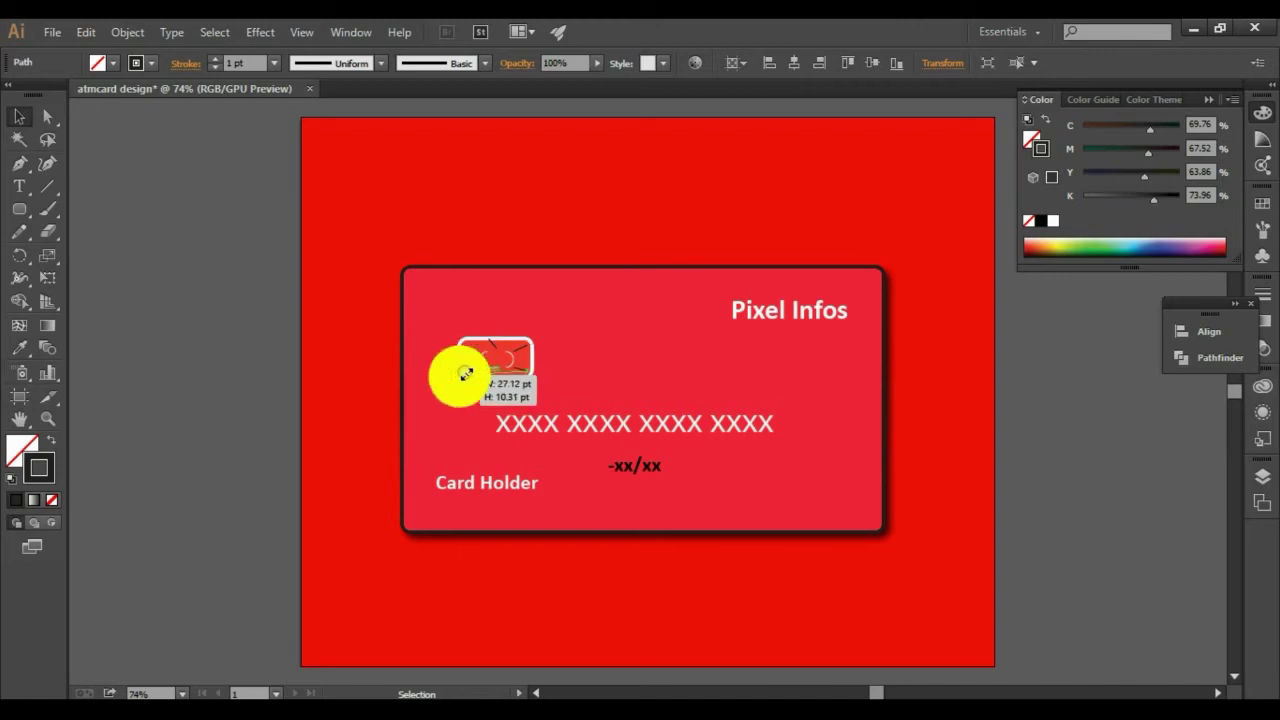
pyautogui.click(312, 295)
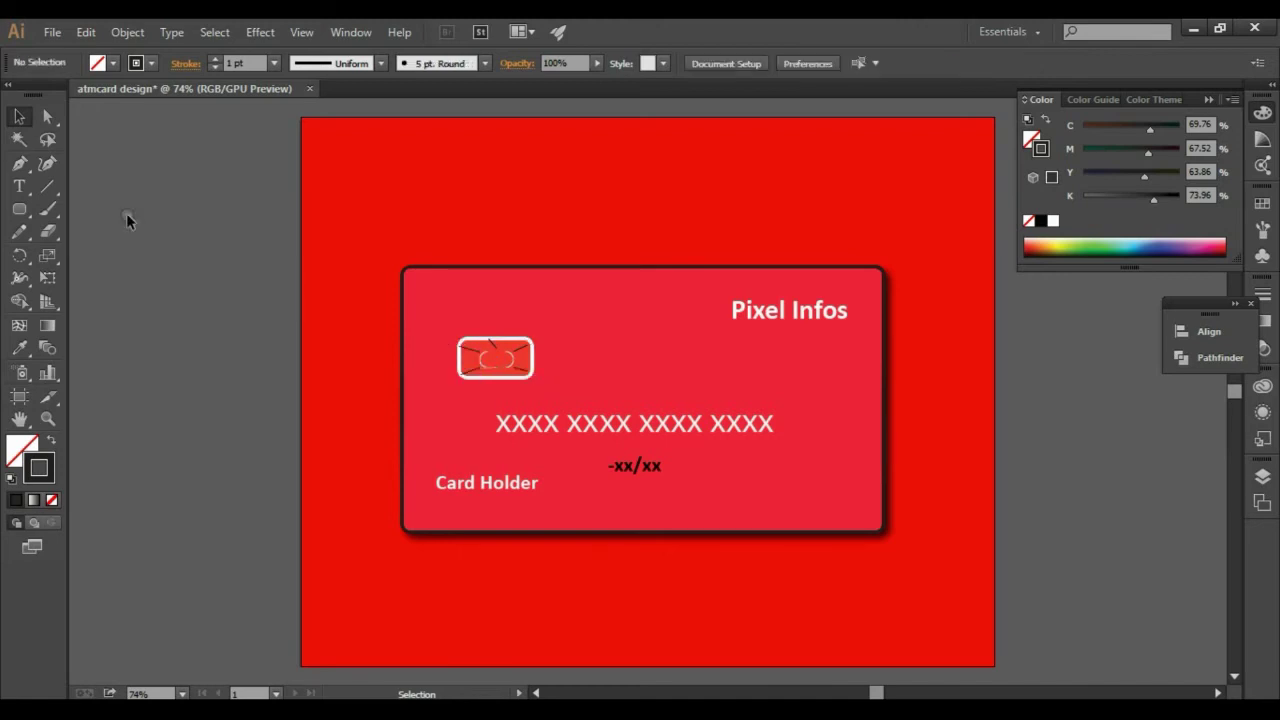
# Add another contact line across the chip and nudge it slightly lower.
pyautogui.click(55, 187)
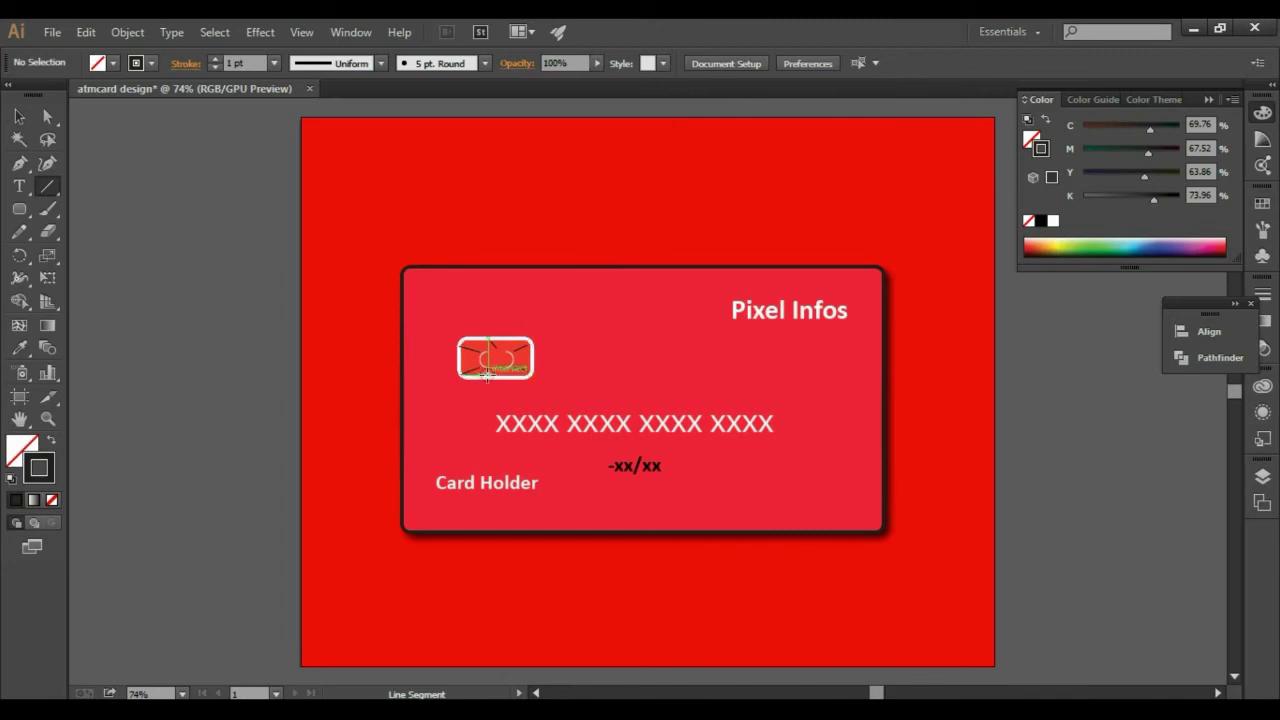
pyautogui.moveTo(487, 372); pyautogui.dragTo(522, 362)
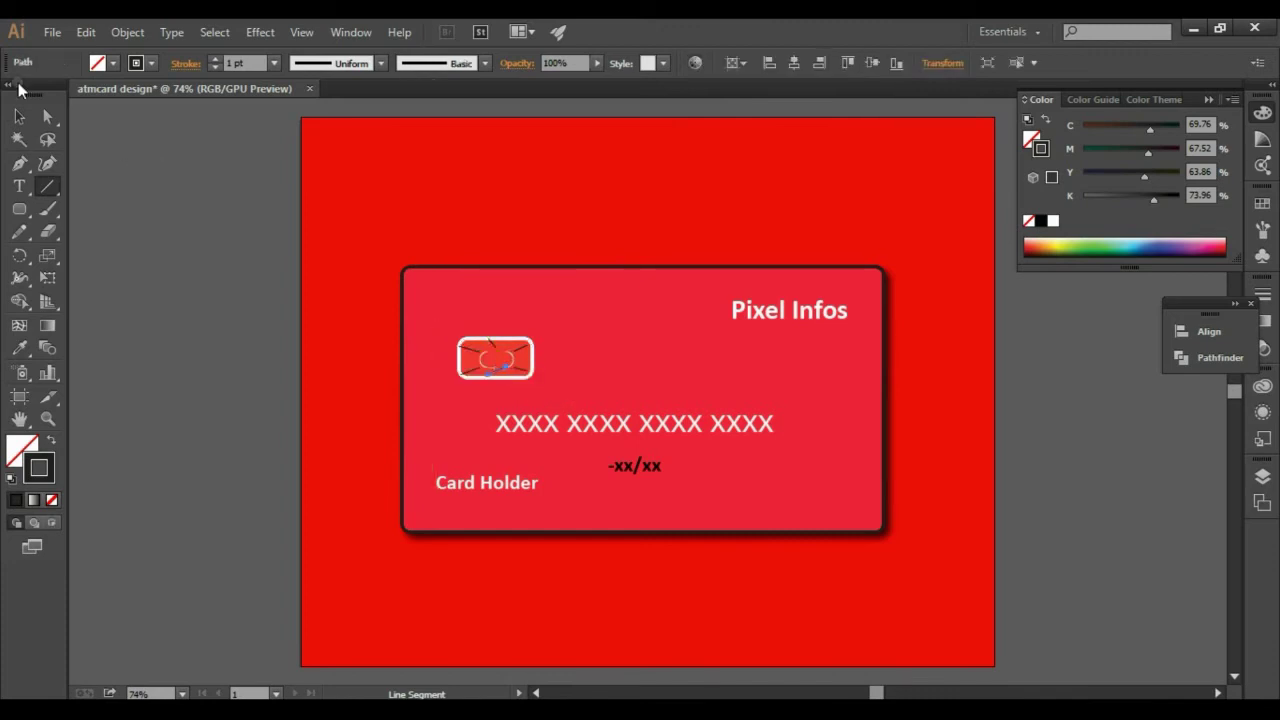
pyautogui.click(19, 116)
pyautogui.moveTo(492, 342); pyautogui.dragTo(495, 347)
pyautogui.click(494, 336)
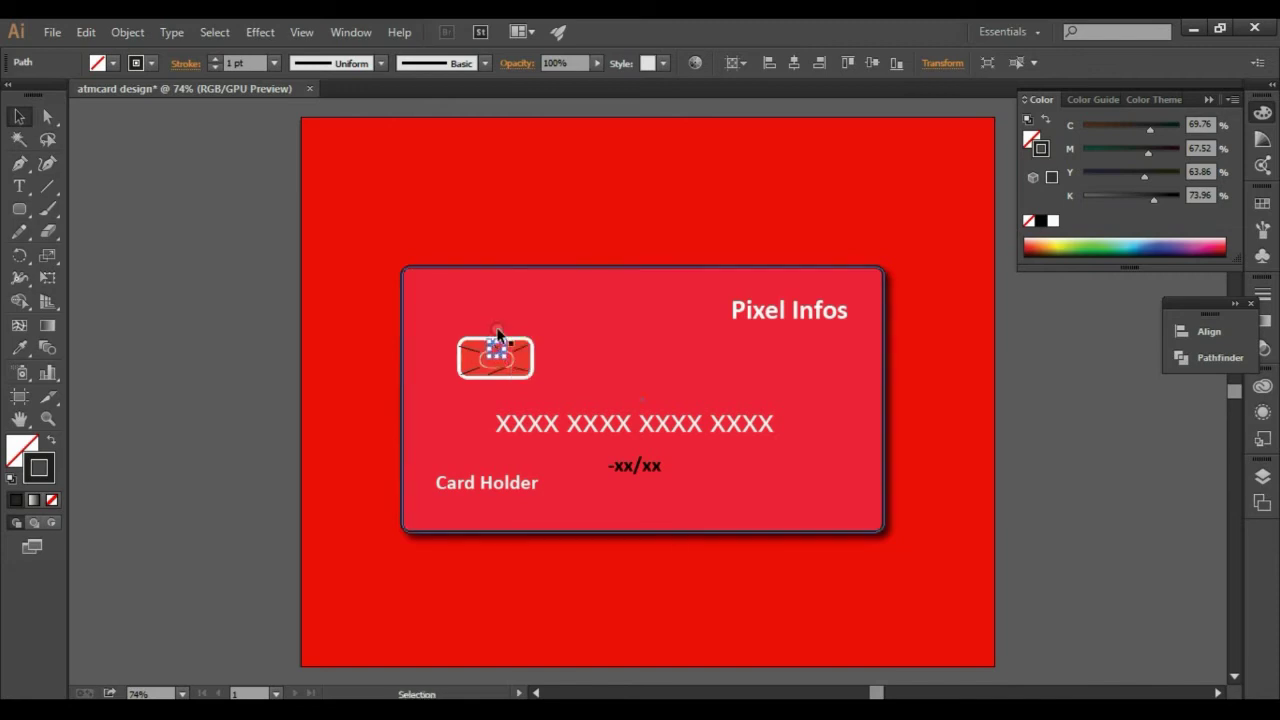
pyautogui.click(479, 245)
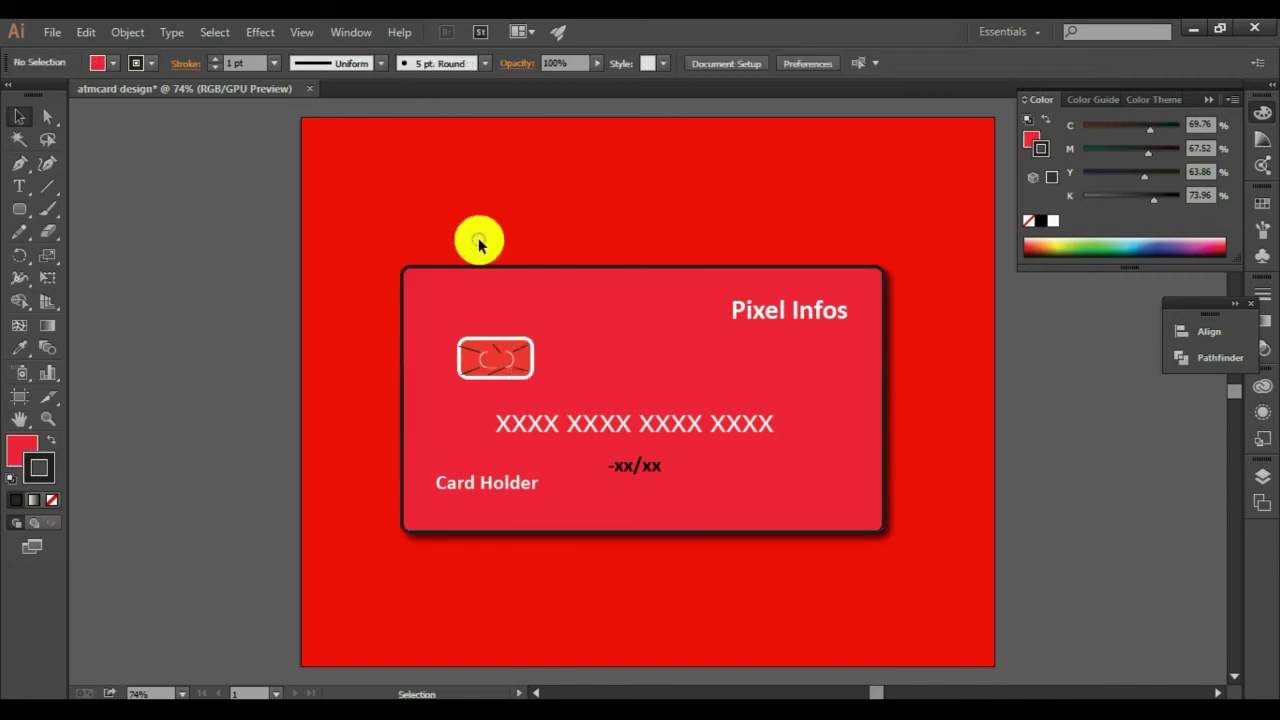
pyautogui.click(481, 364)
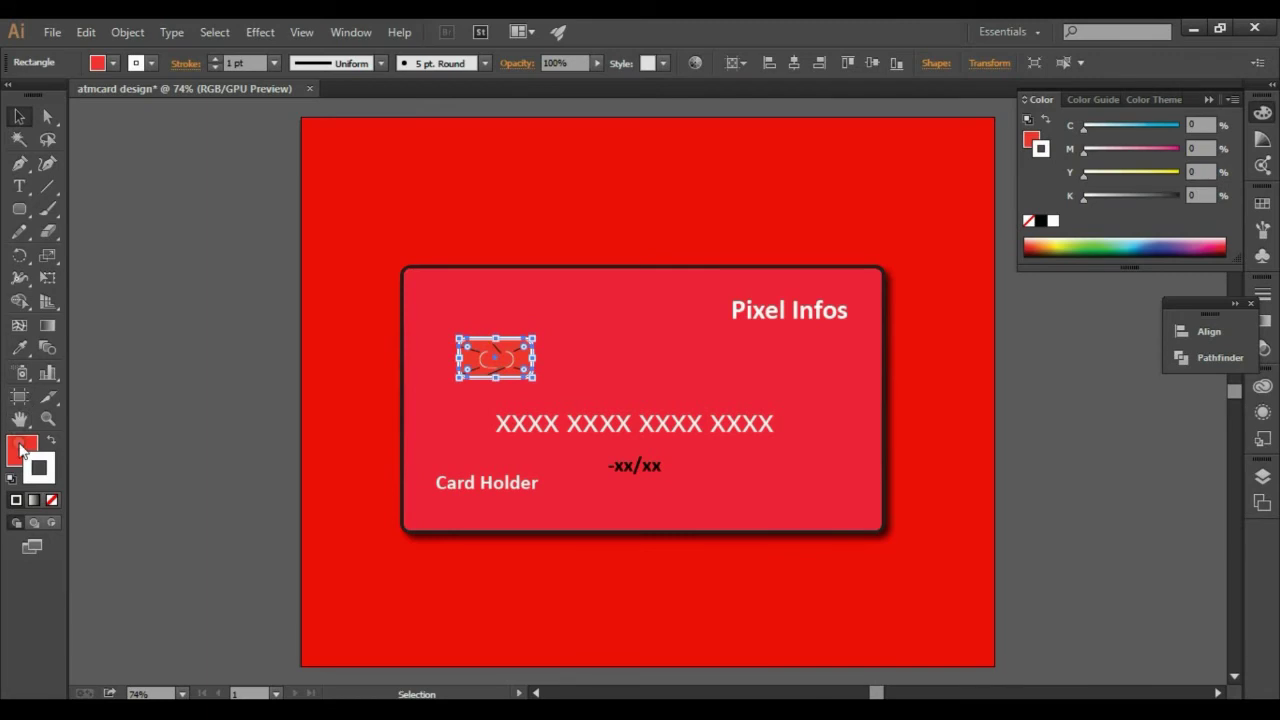
# Fill the chip with a bright saturated orange.
pyautogui.doubleClick(22, 449)
pyautogui.click(570, 474)
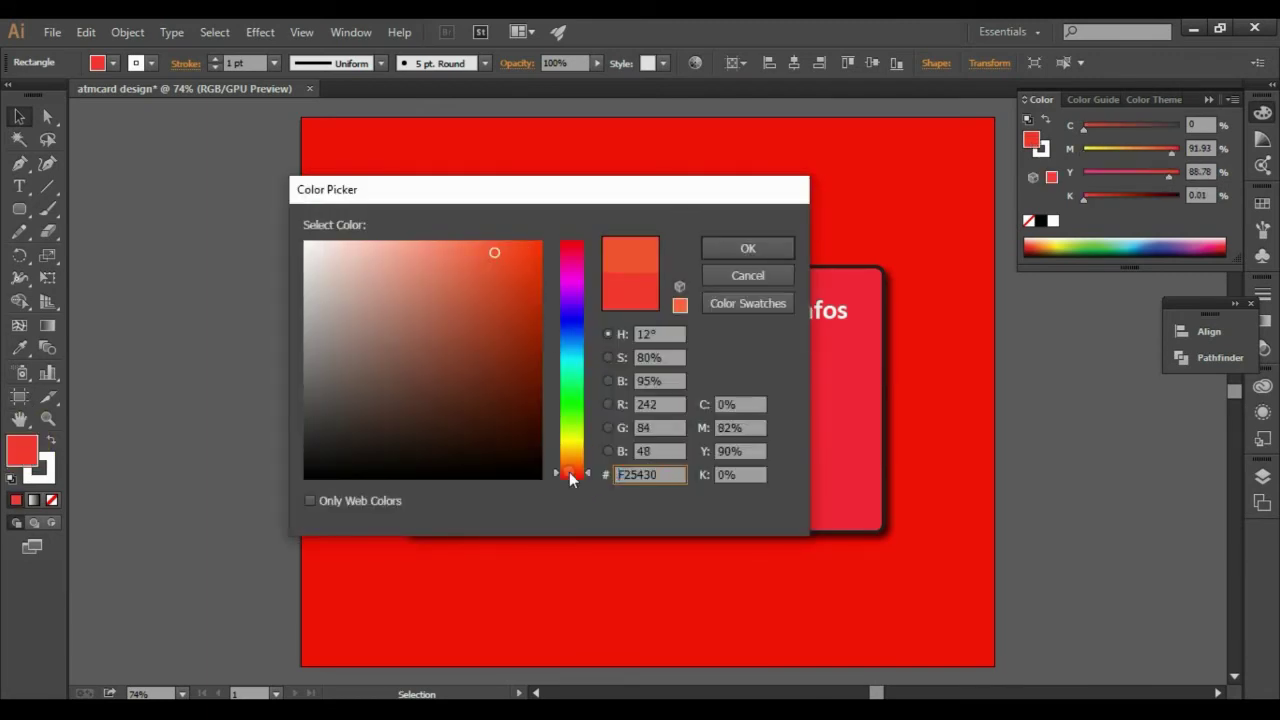
pyautogui.click(540, 247)
pyautogui.click(742, 250)
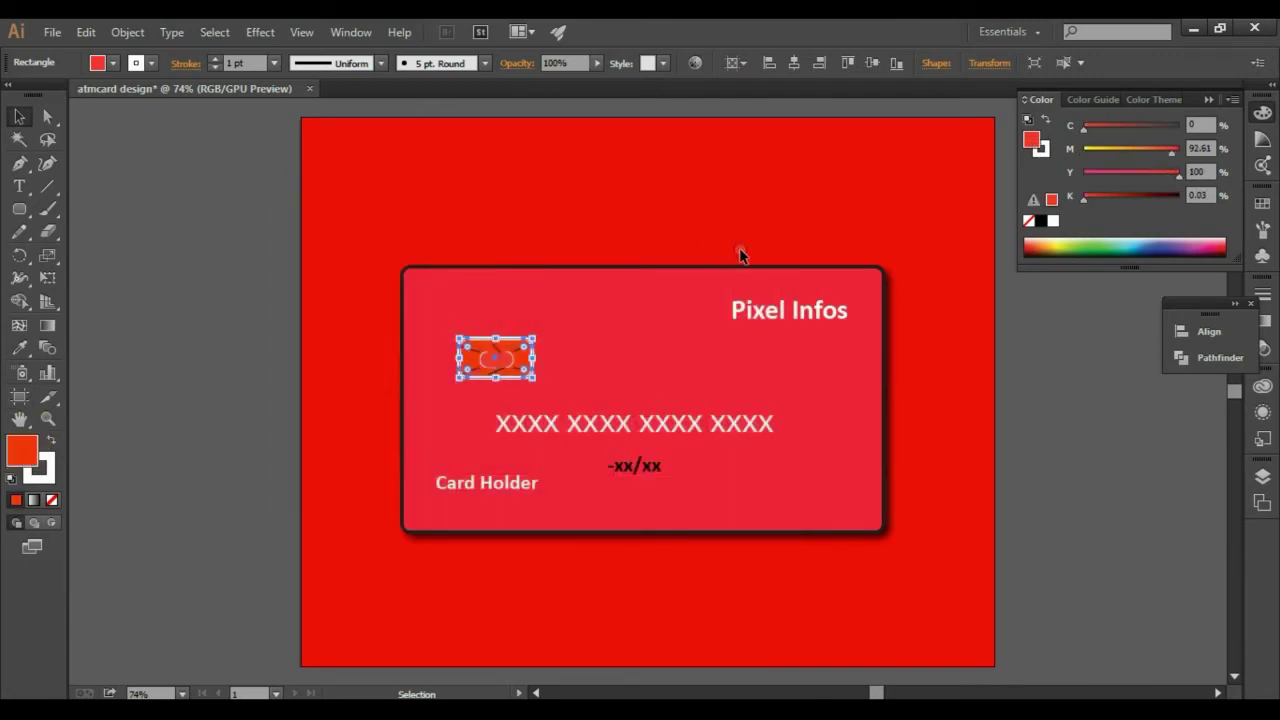
pyautogui.click(168, 421)
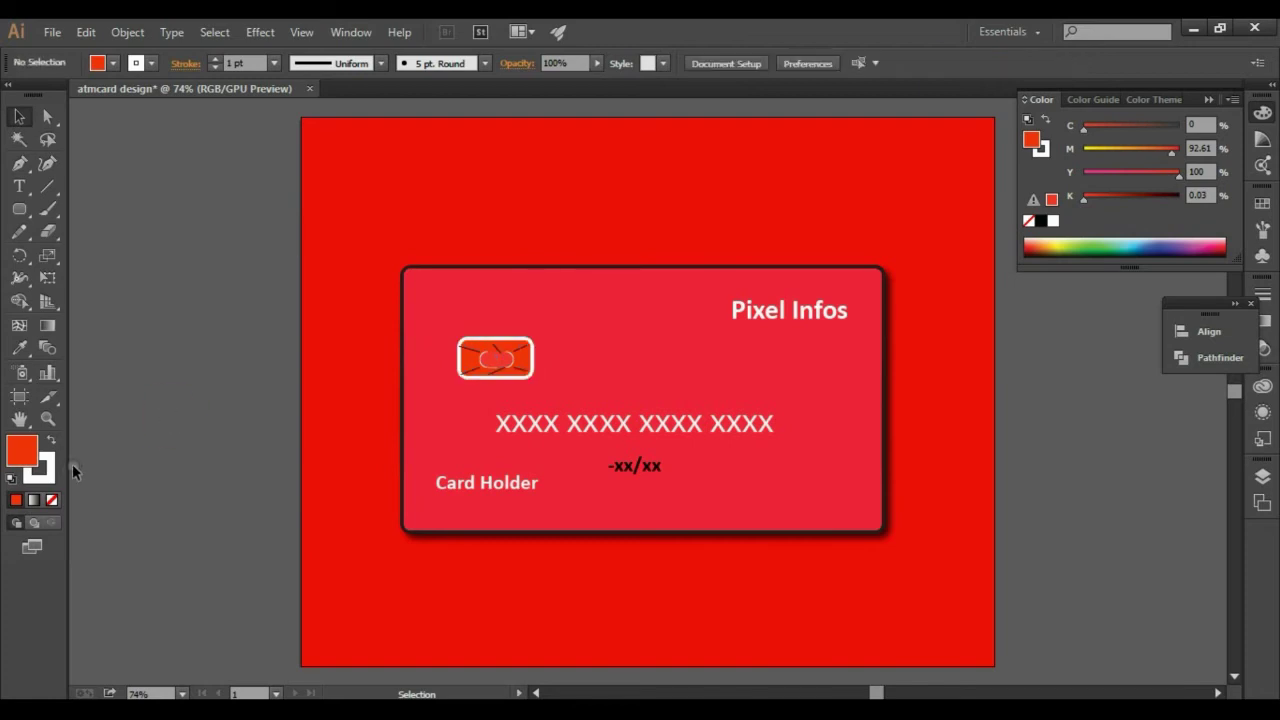
# Give the chip rectangle a near-black outline.
pyautogui.doubleClick(46, 468)
pyautogui.click(523, 467)
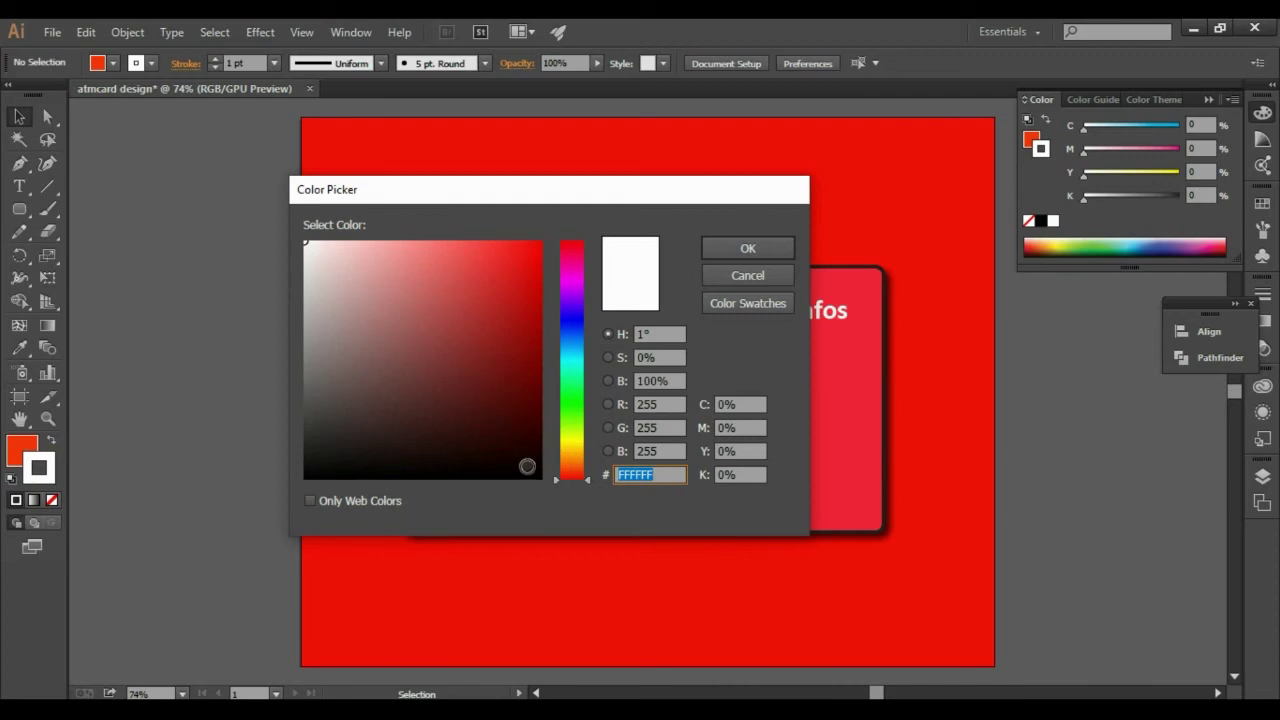
pyautogui.click(735, 248)
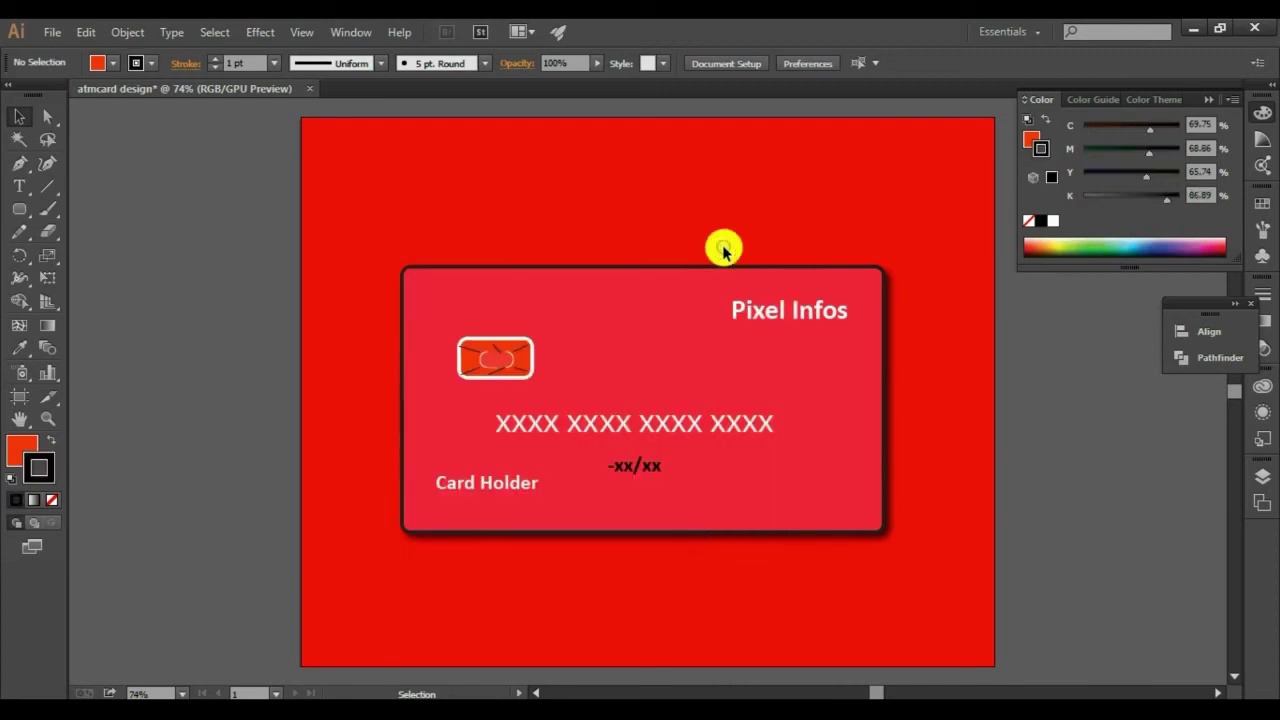
pyautogui.click(526, 345)
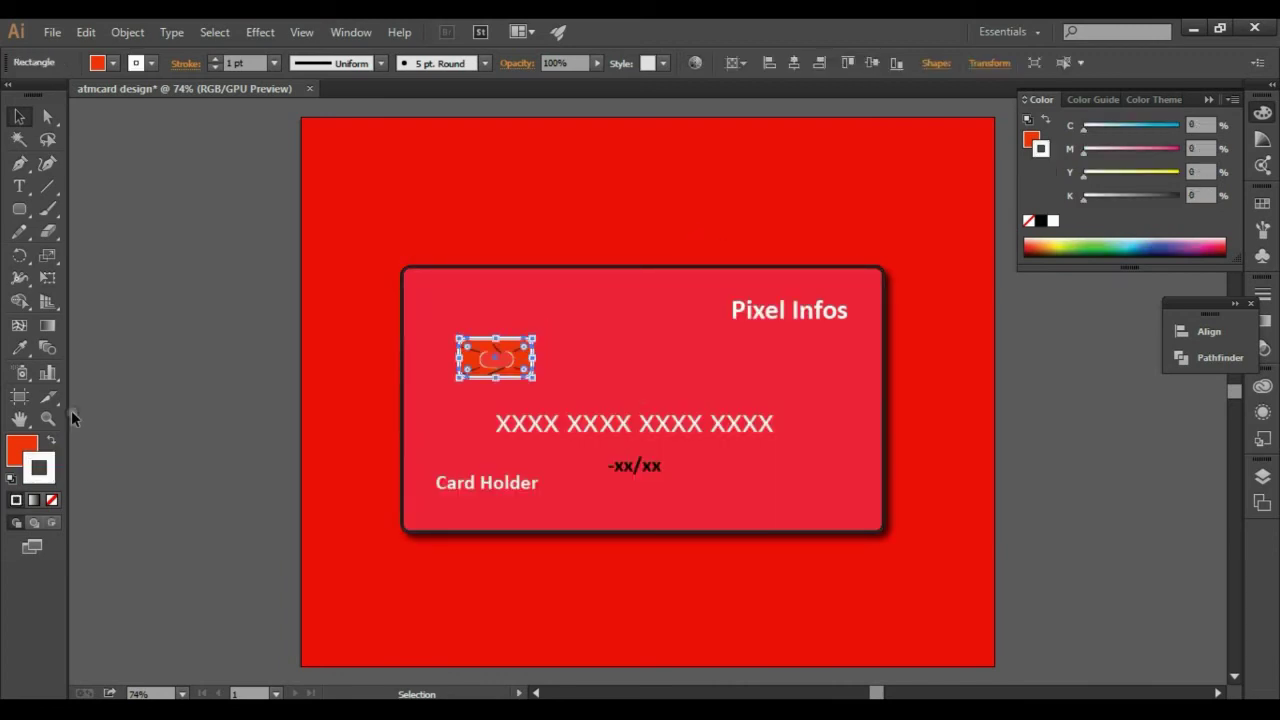
pyautogui.doubleClick(40, 468)
pyautogui.click(527, 474)
pyautogui.click(737, 248)
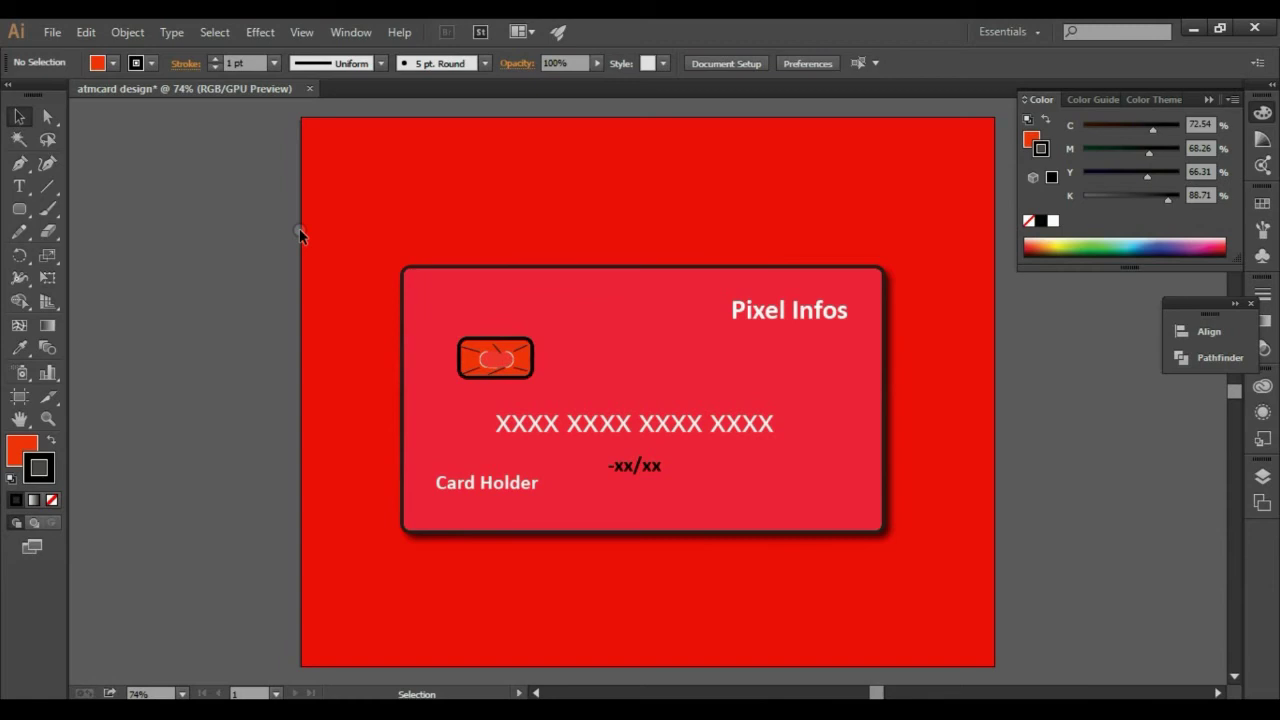
# Fill the chip's inner oval with bright red #EA0707.
pyautogui.click(489, 361)
pyautogui.doubleClick(22, 448)
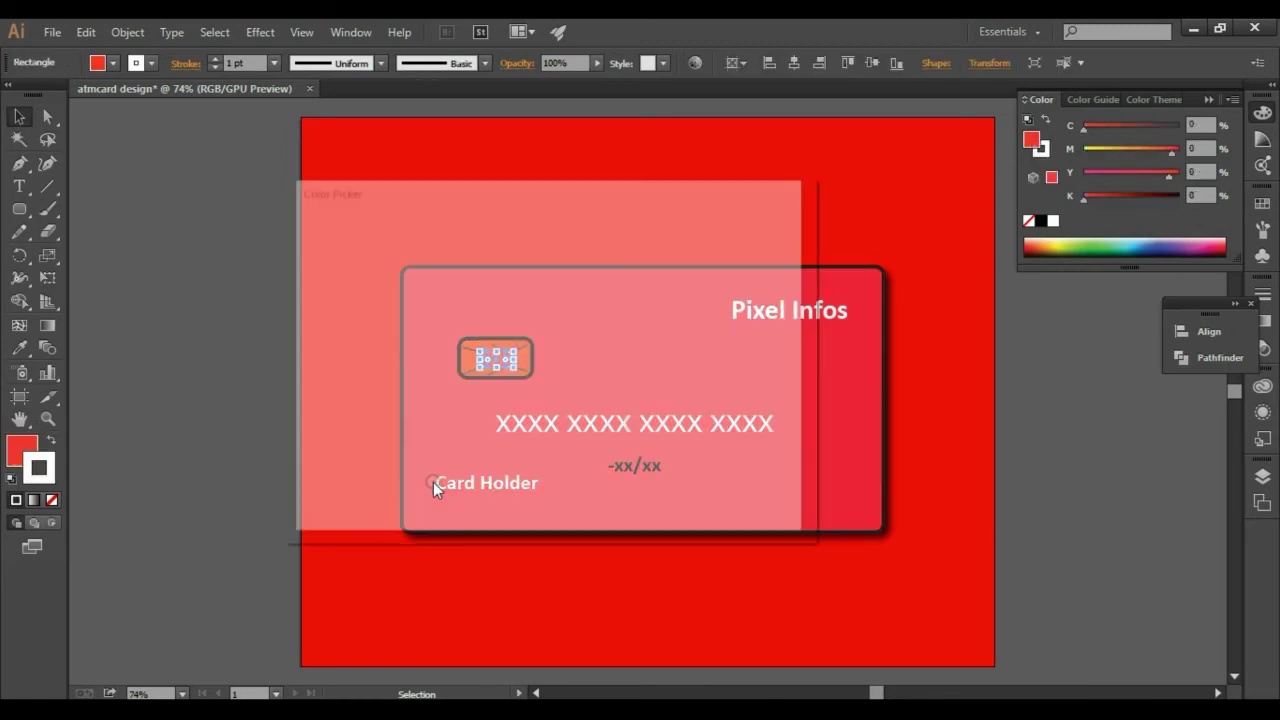
pyautogui.click(534, 256)
pyautogui.click(716, 246)
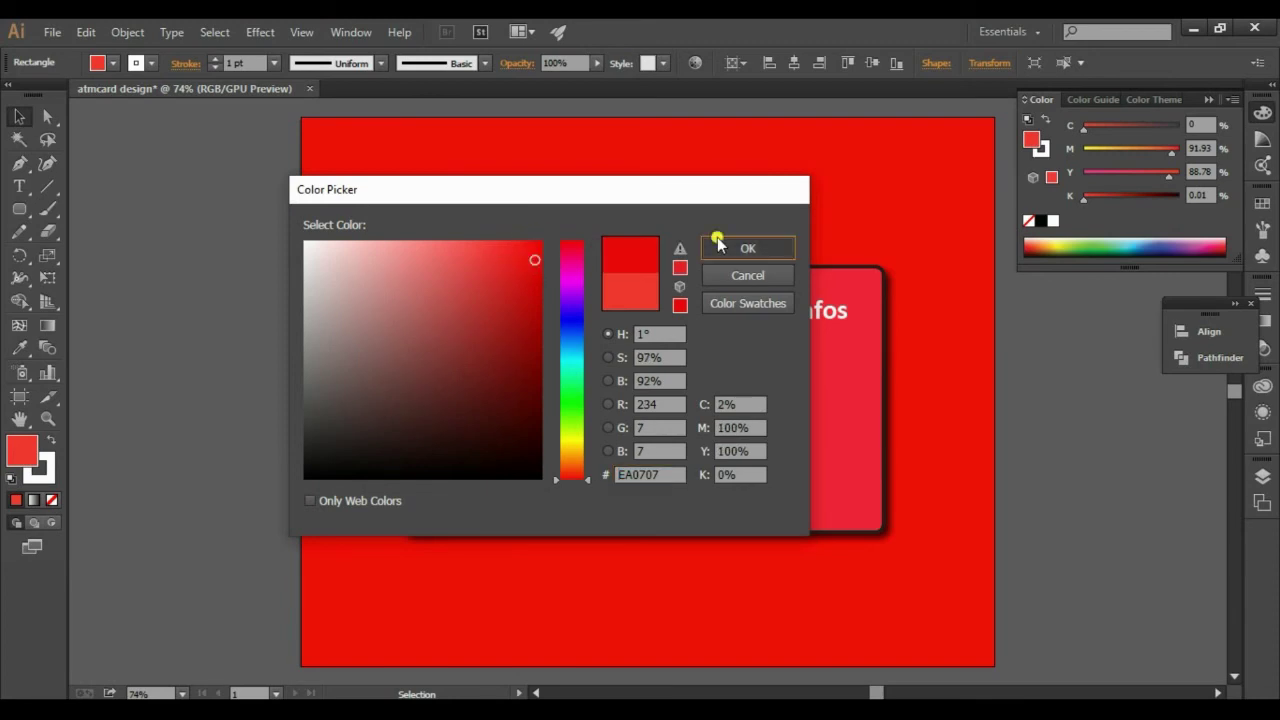
pyautogui.click(17, 119)
pyautogui.click(204, 185)
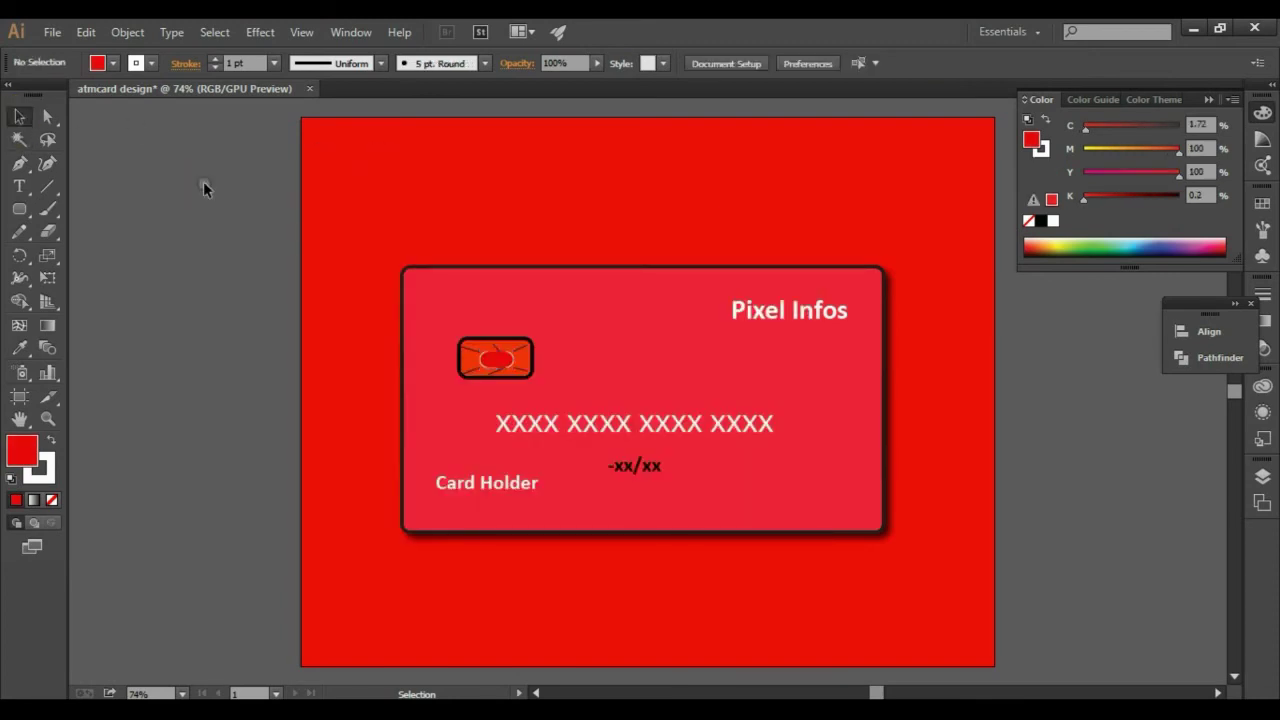
# Draw a circle near the card's lower right and fill it with a lighter red.
pyautogui.moveTo(19, 209); pyautogui.dragTo(81, 254)
pyautogui.click(81, 254)
pyautogui.moveTo(714, 458); pyautogui.dragTo(755, 495)
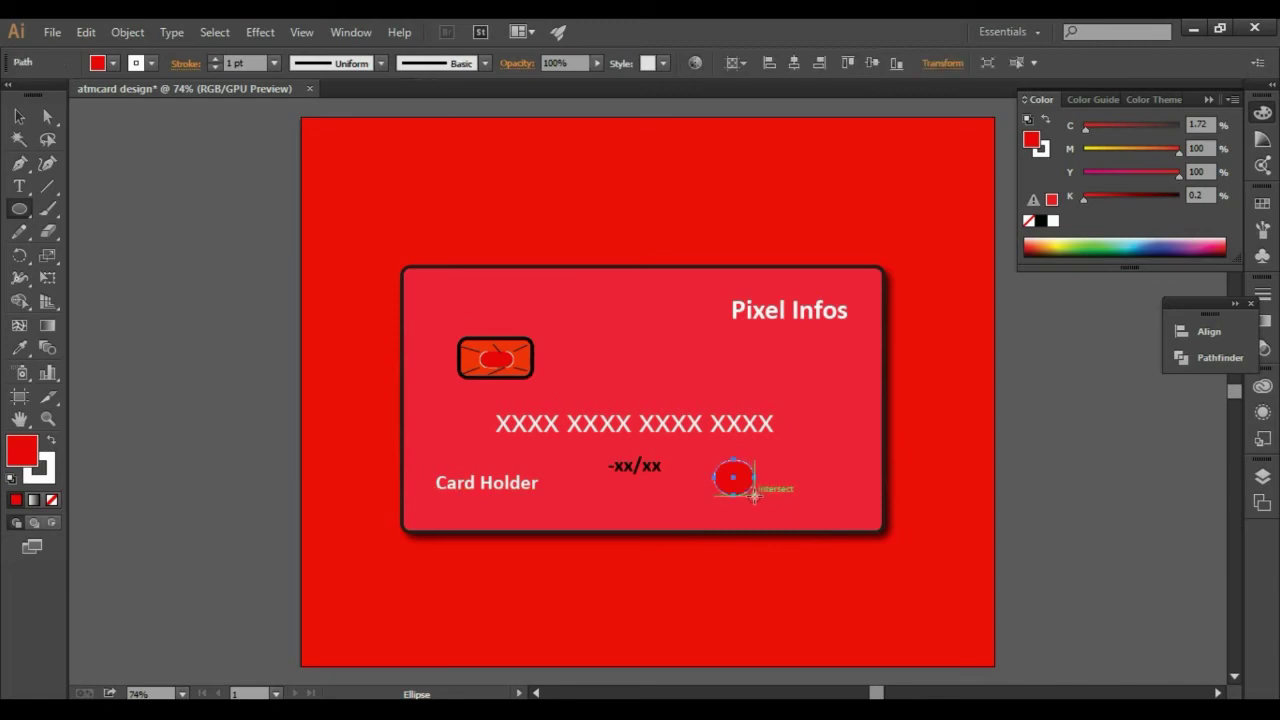
pyautogui.doubleClick(24, 442)
pyautogui.moveTo(510, 297); pyautogui.dragTo(451, 250)
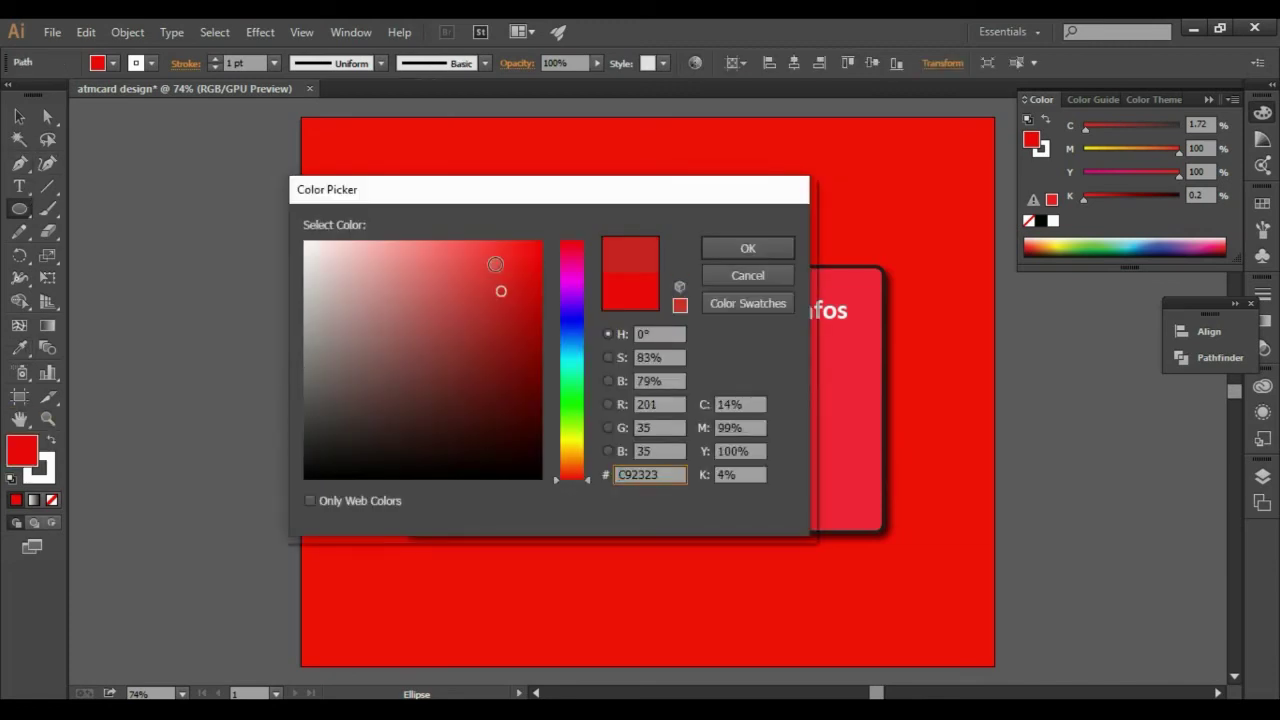
pyautogui.click(485, 249)
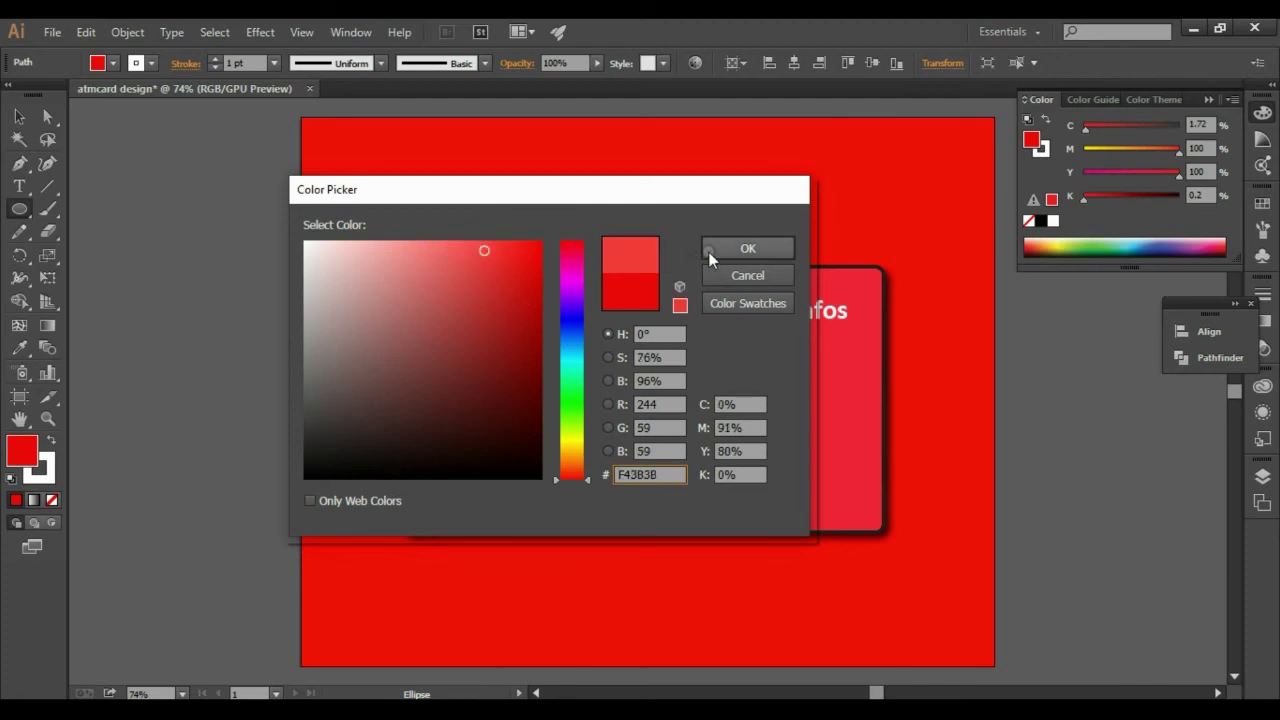
pyautogui.click(709, 251)
# Copy and paste the circle, removing the outline from the pasted copy.
pyautogui.click(90, 32)
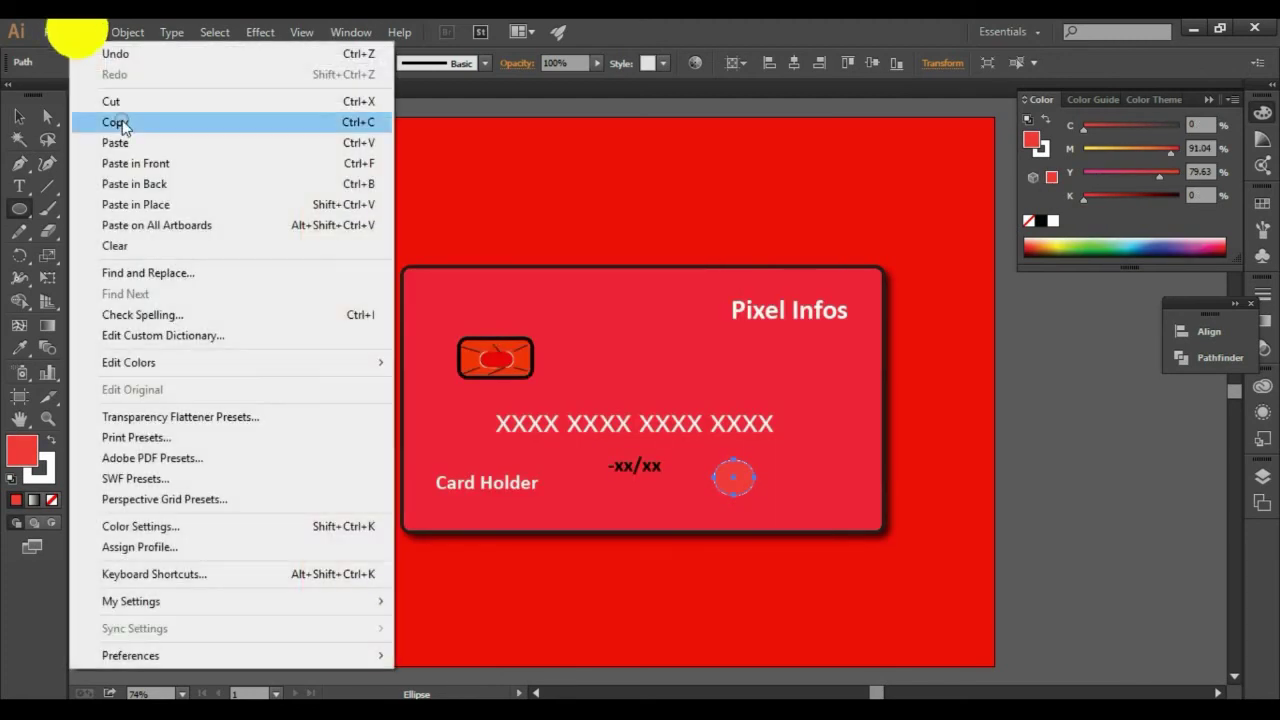
pyautogui.click(92, 32)
pyautogui.click(115, 142)
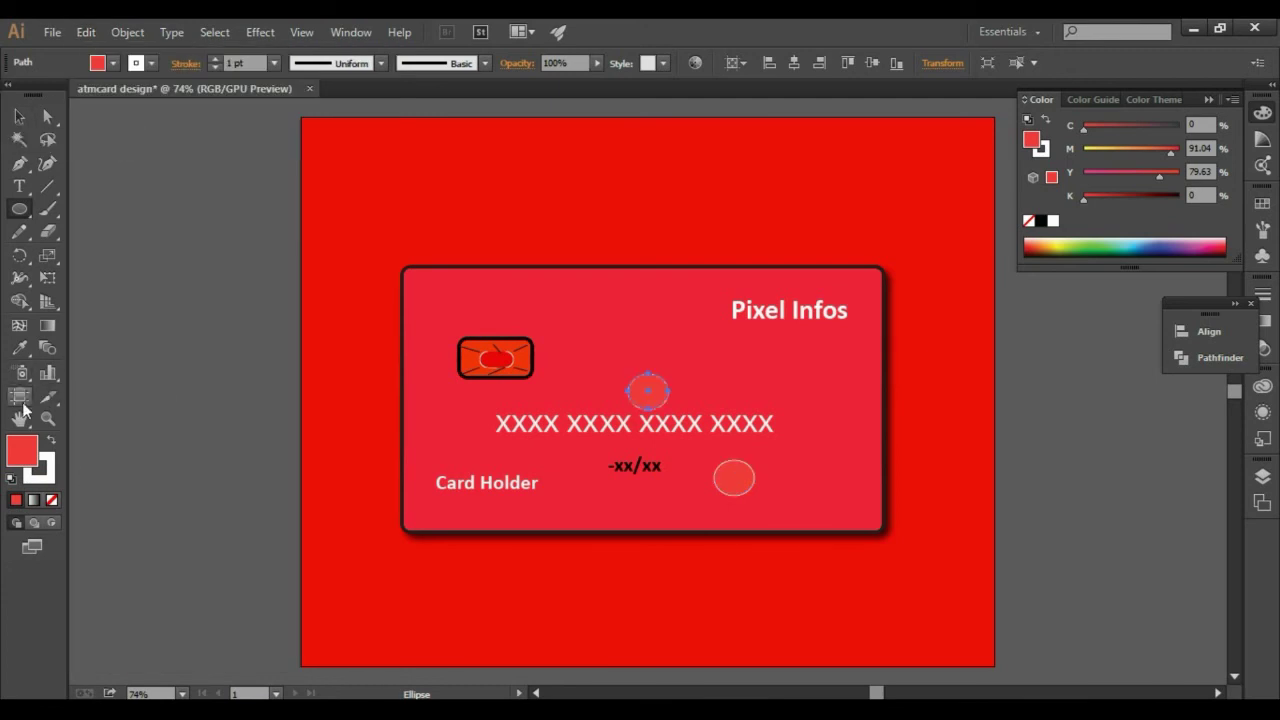
pyautogui.click(42, 462)
pyautogui.click(52, 500)
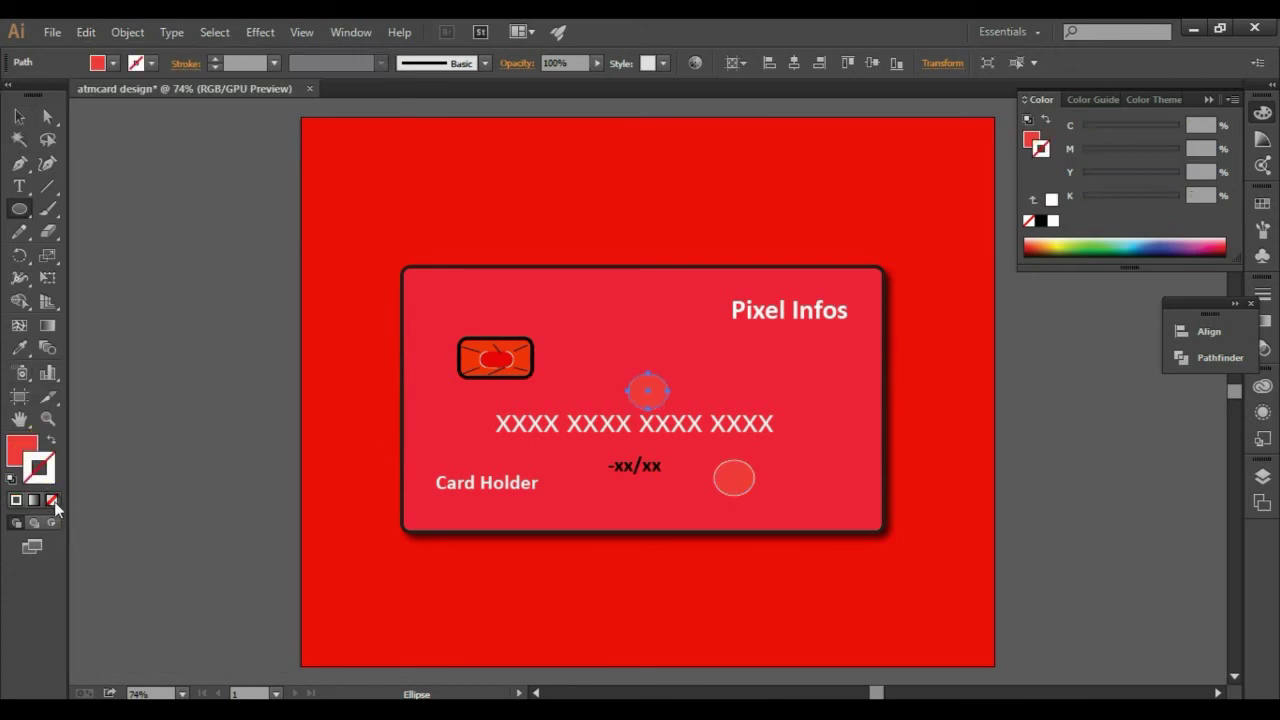
# Position the two circles so they overlap at the card's bottom-right.
pyautogui.click(20, 117)
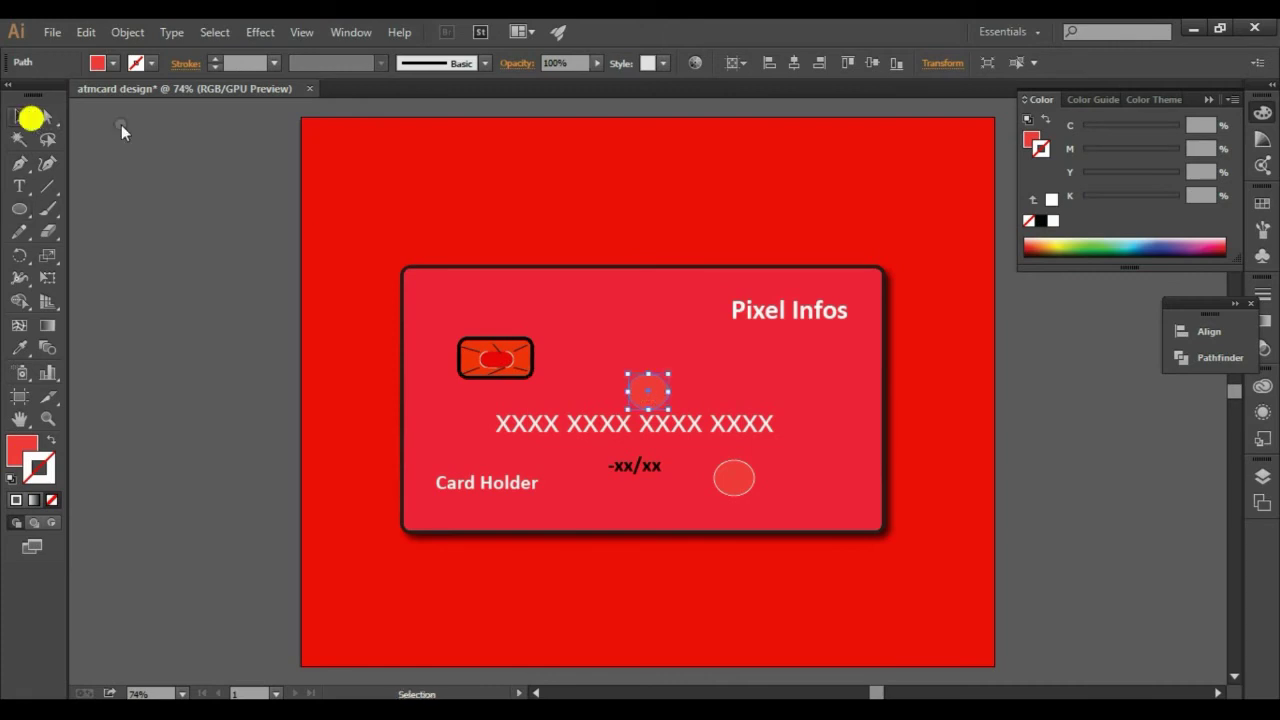
pyautogui.moveTo(648, 386); pyautogui.dragTo(770, 473)
pyautogui.doubleClick(770, 473)
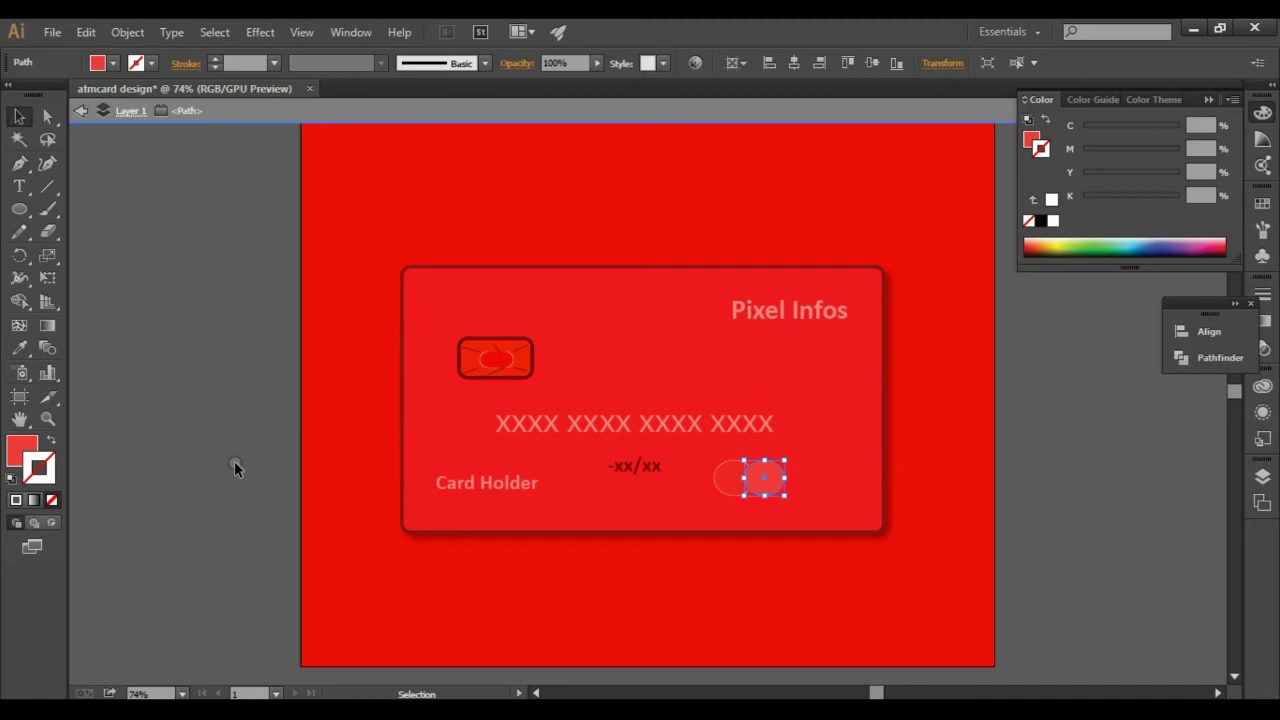
pyautogui.hotkey('ctrl', 'z')
pyautogui.moveTo(657, 407); pyautogui.dragTo(765, 490)
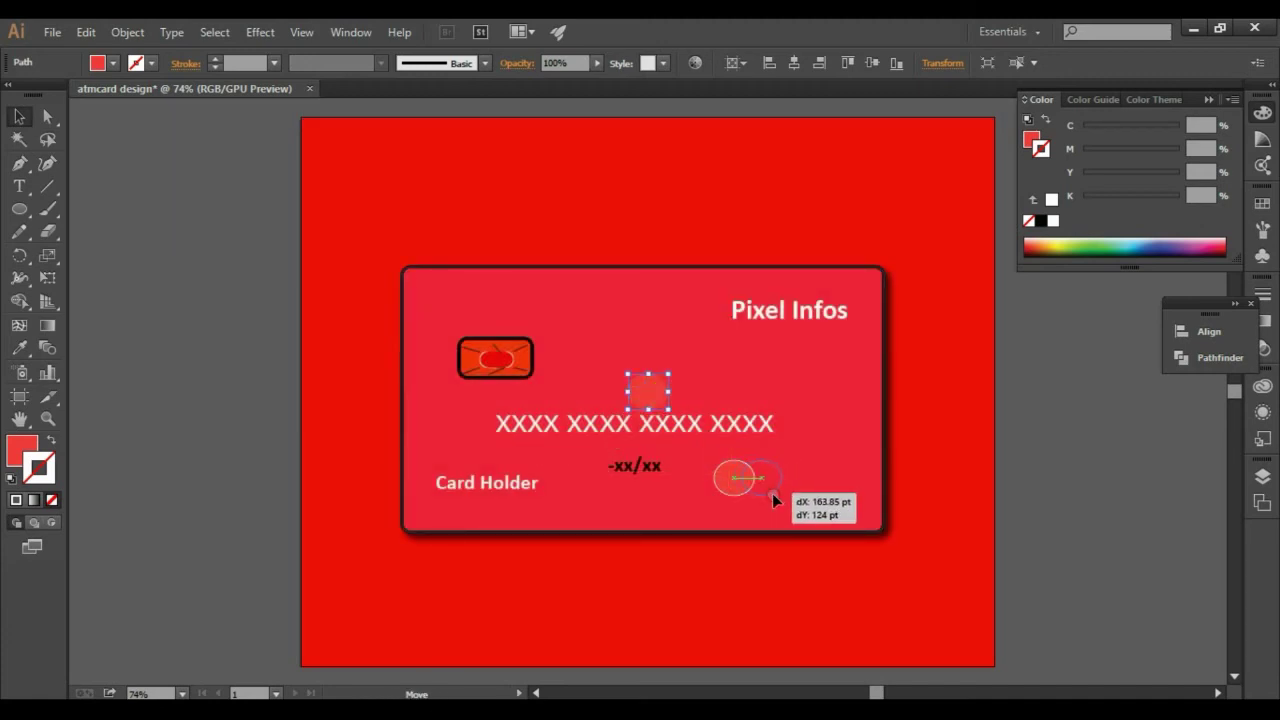
pyautogui.moveTo(767, 491); pyautogui.dragTo(815, 504)
pyautogui.moveTo(726, 471); pyautogui.dragTo(793, 488)
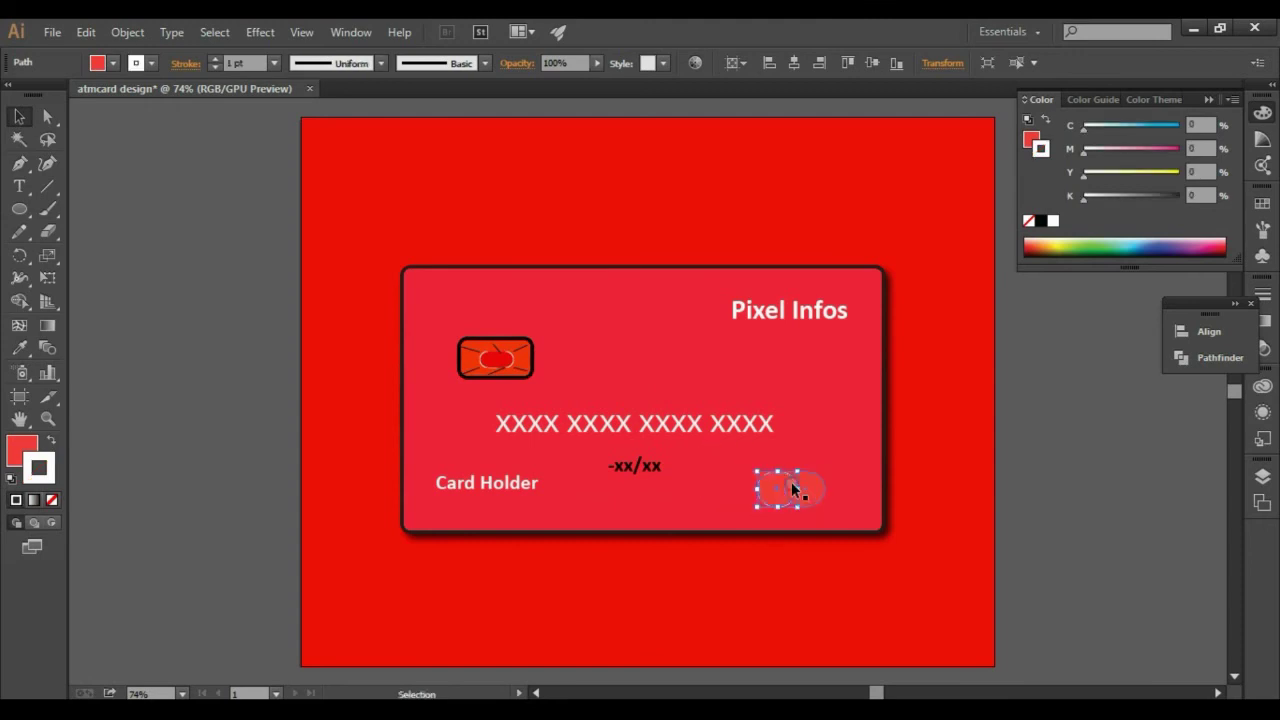
# Fill the right circle with a light coral colour.
pyautogui.click(791, 486)
pyautogui.doubleClick(25, 447)
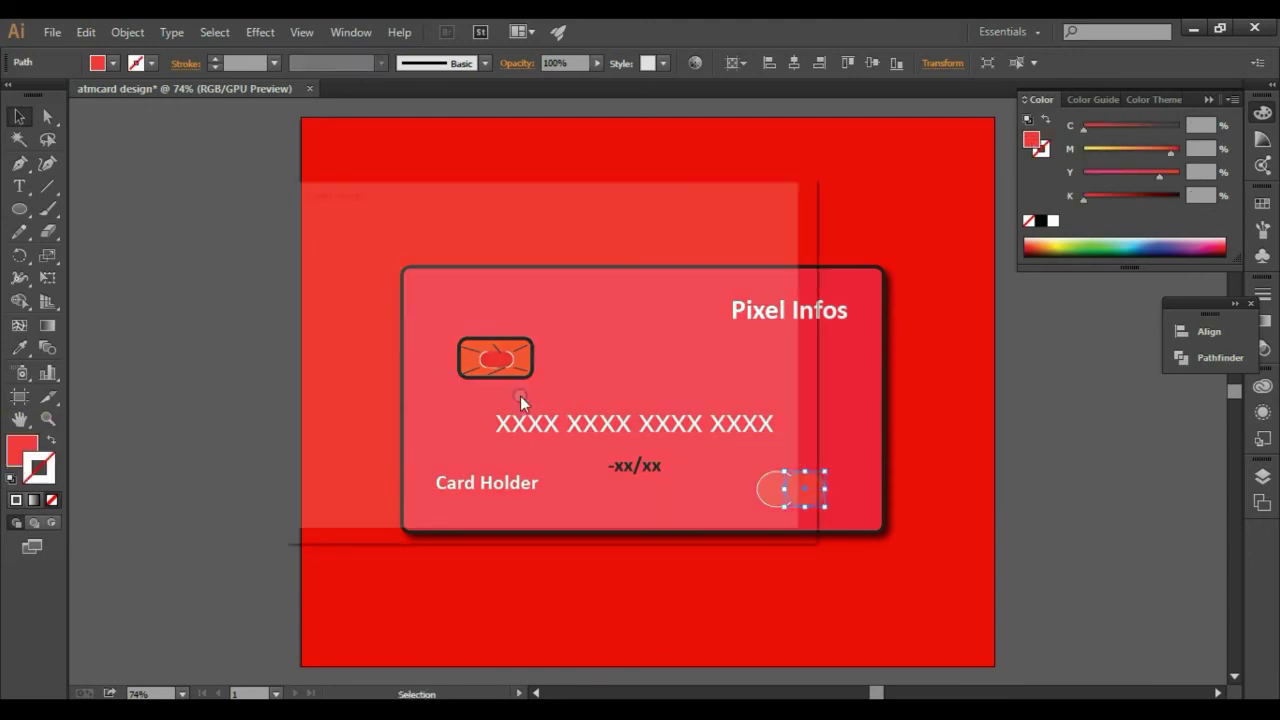
pyautogui.click(578, 473)
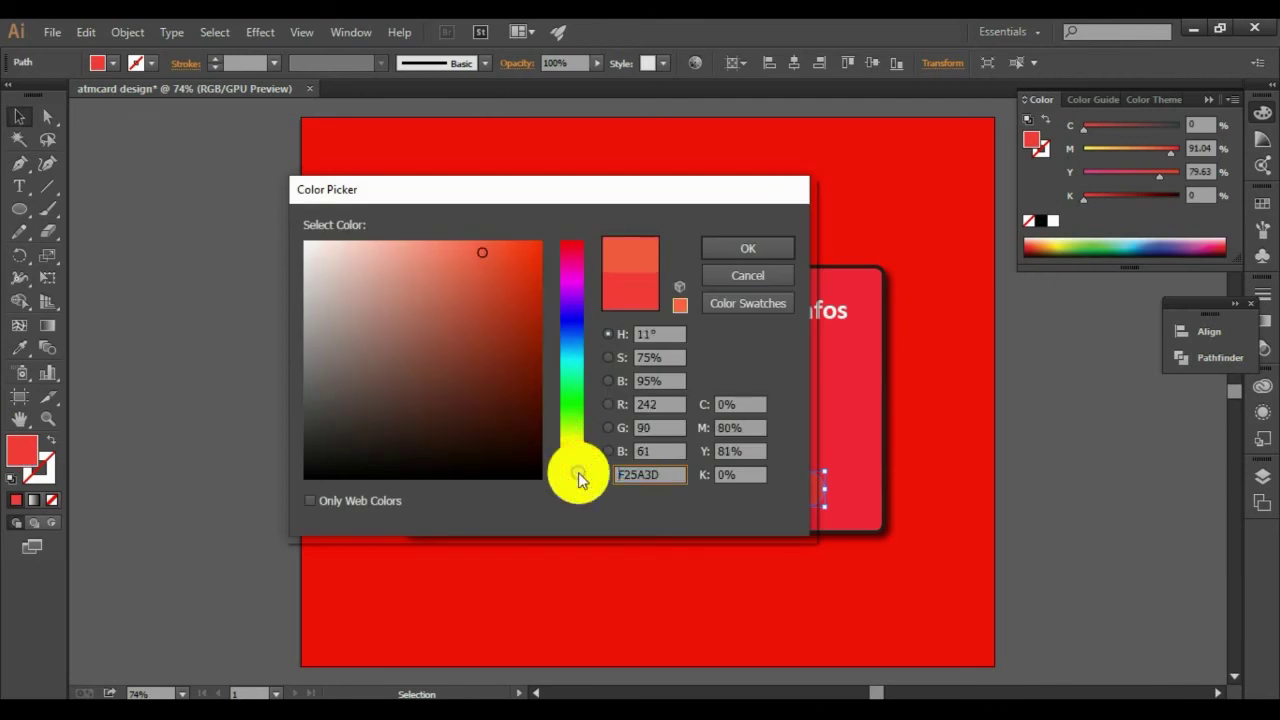
pyautogui.click(513, 252)
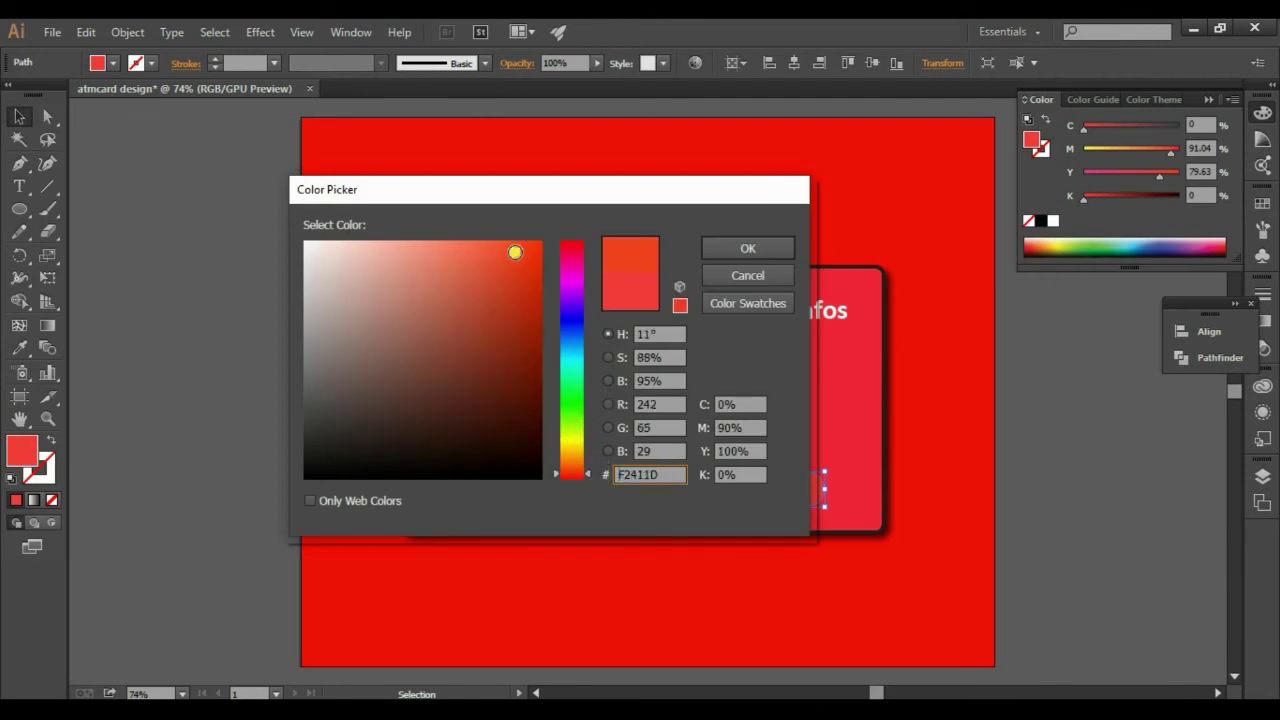
pyautogui.click(465, 247)
pyautogui.click(709, 250)
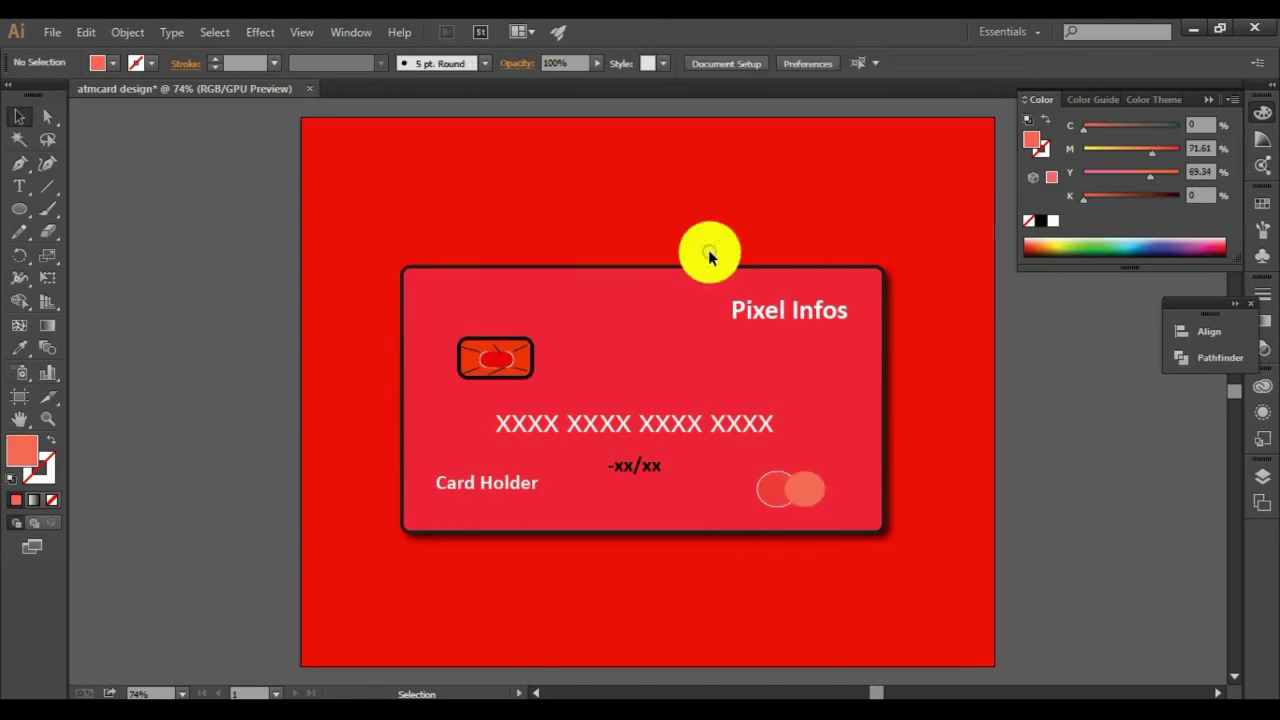
# Remove the left circle's outline and fill it orange (#D68A51).
pyautogui.click(767, 502)
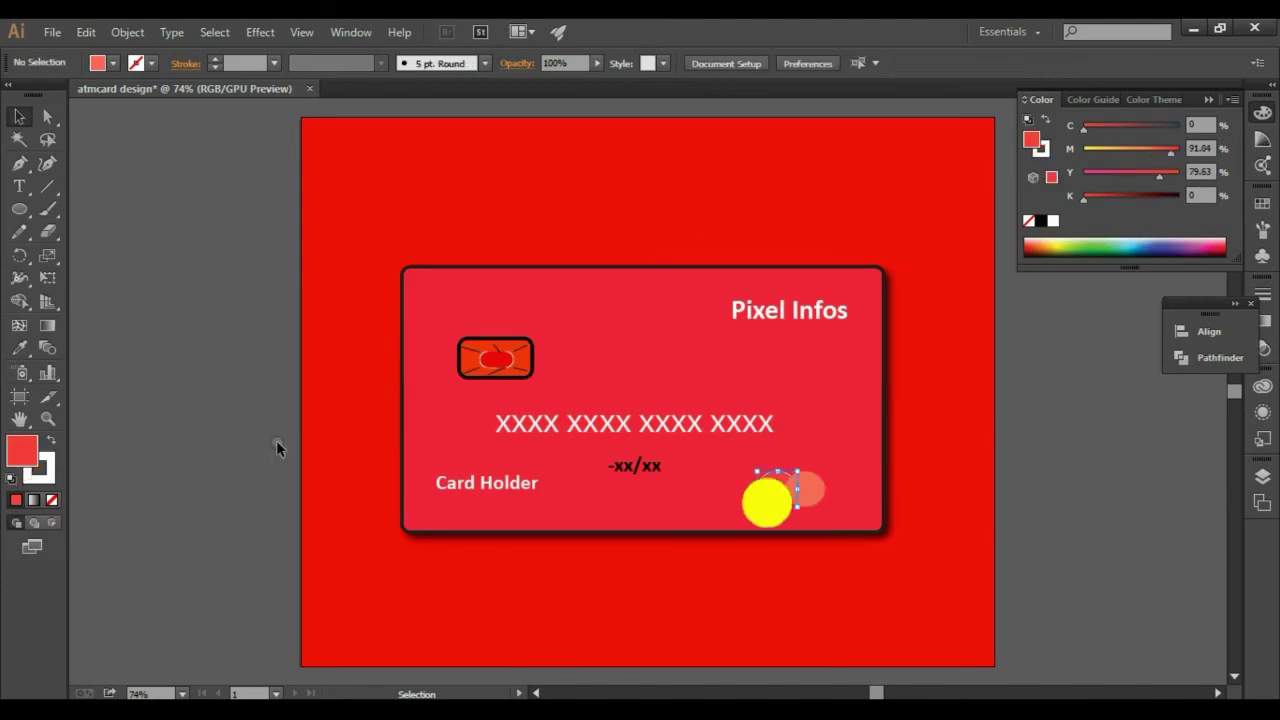
pyautogui.click(52, 501)
pyautogui.click(48, 478)
pyautogui.doubleClick(22, 452)
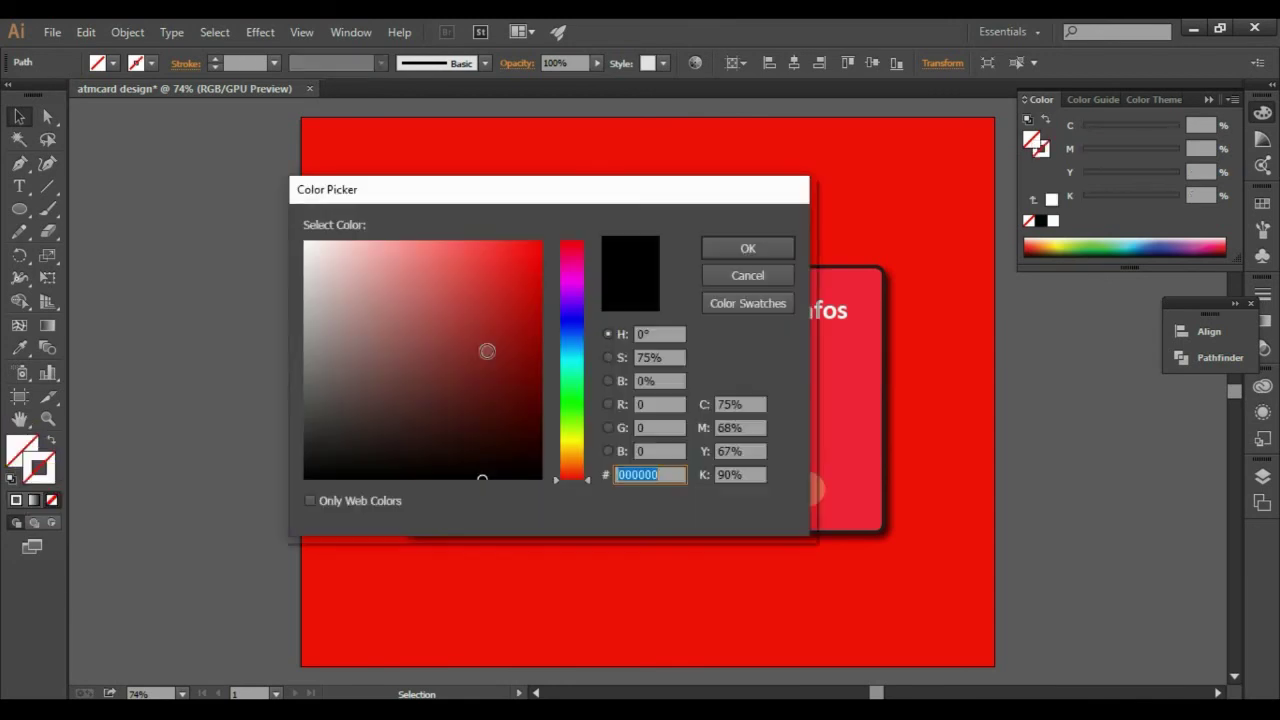
pyautogui.click(451, 278)
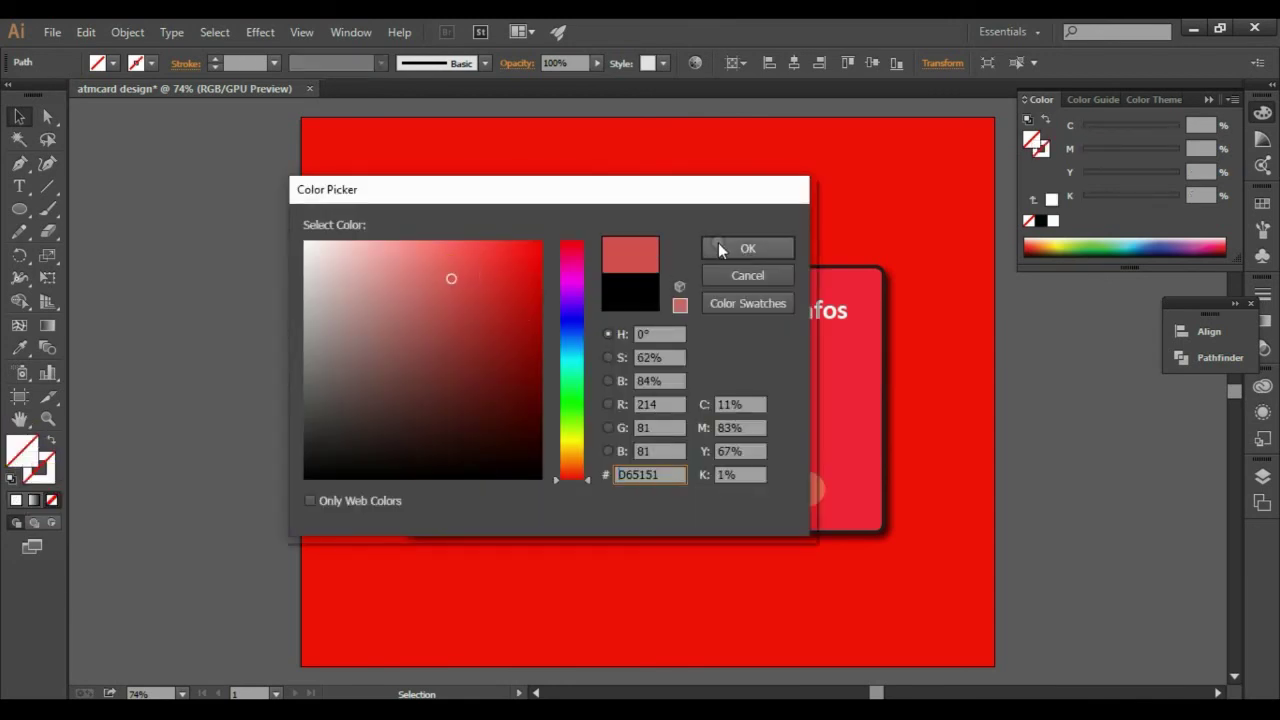
pyautogui.click(577, 463)
pyautogui.click(499, 264)
pyautogui.click(748, 249)
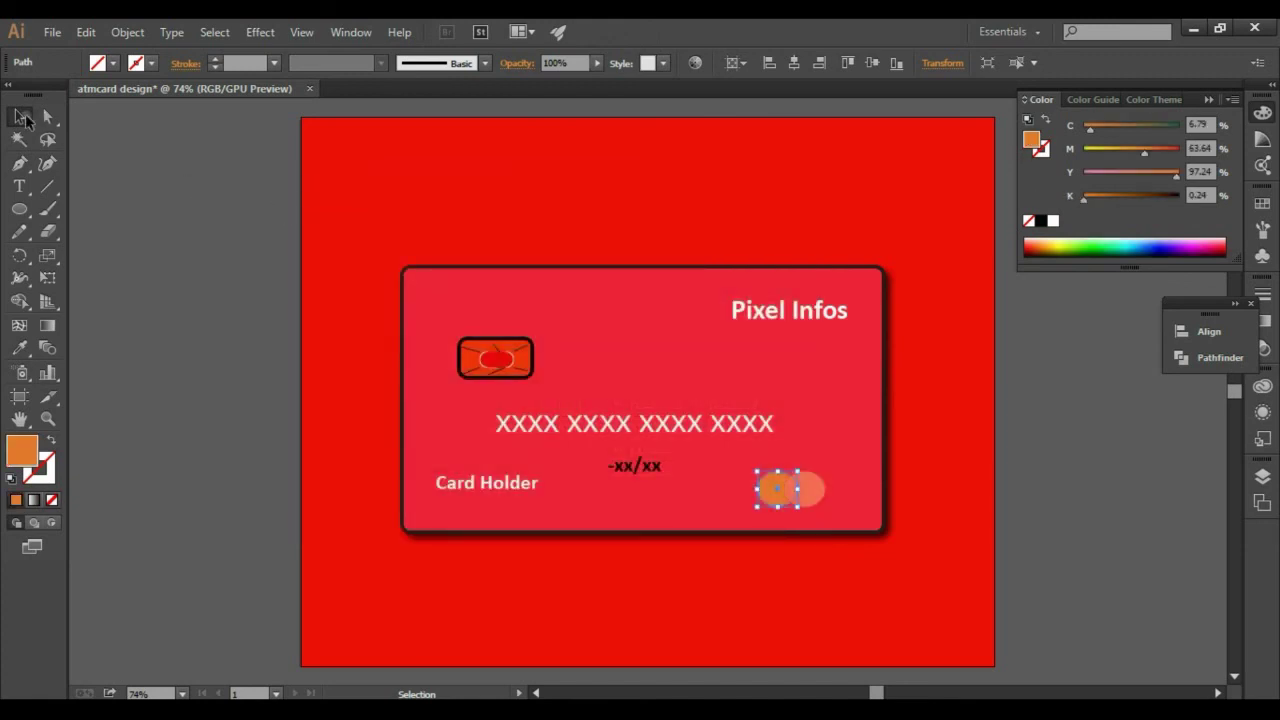
pyautogui.click(24, 118)
pyautogui.click(134, 172)
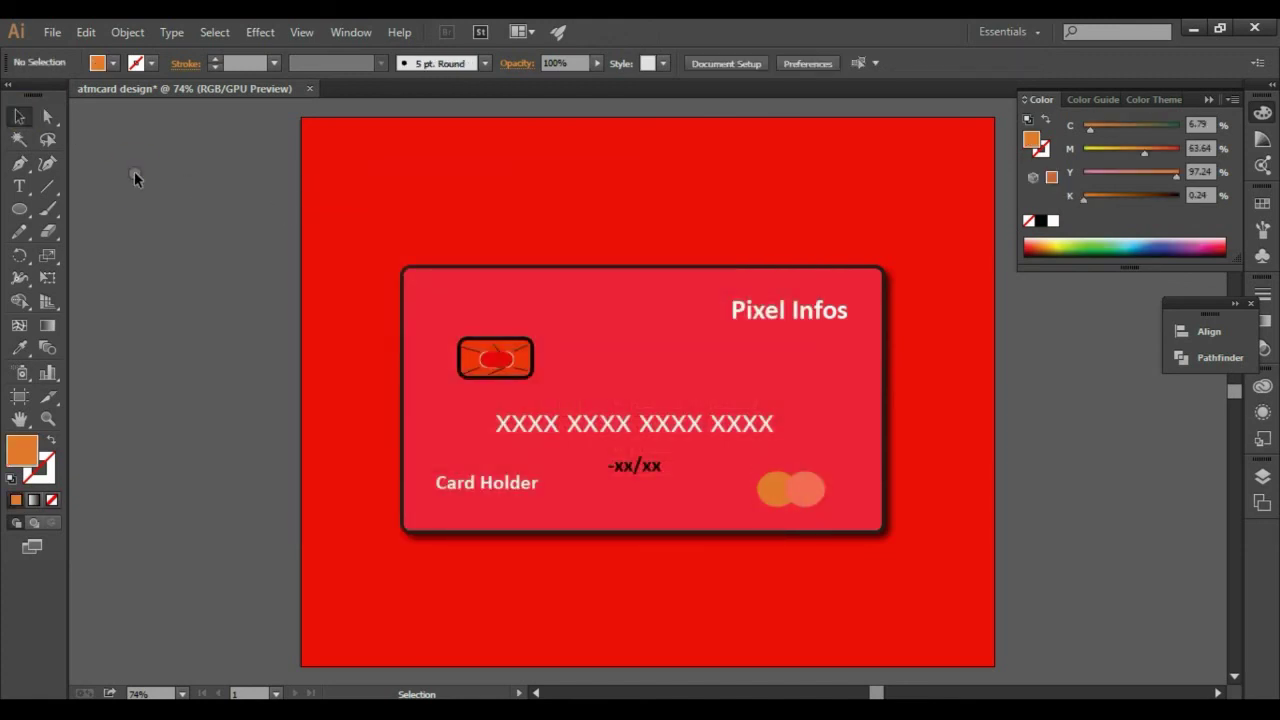
# Draw a curved swoosh with the Pen tool above the card number, nudged slightly lower.
pyautogui.click(19, 163)
pyautogui.click(494, 360)
pyautogui.moveTo(733, 370)
pyautogui.mouseDown()
pyautogui.moveTo(757, 369)
pyautogui.moveTo(705, 381)
pyautogui.mouseUp()
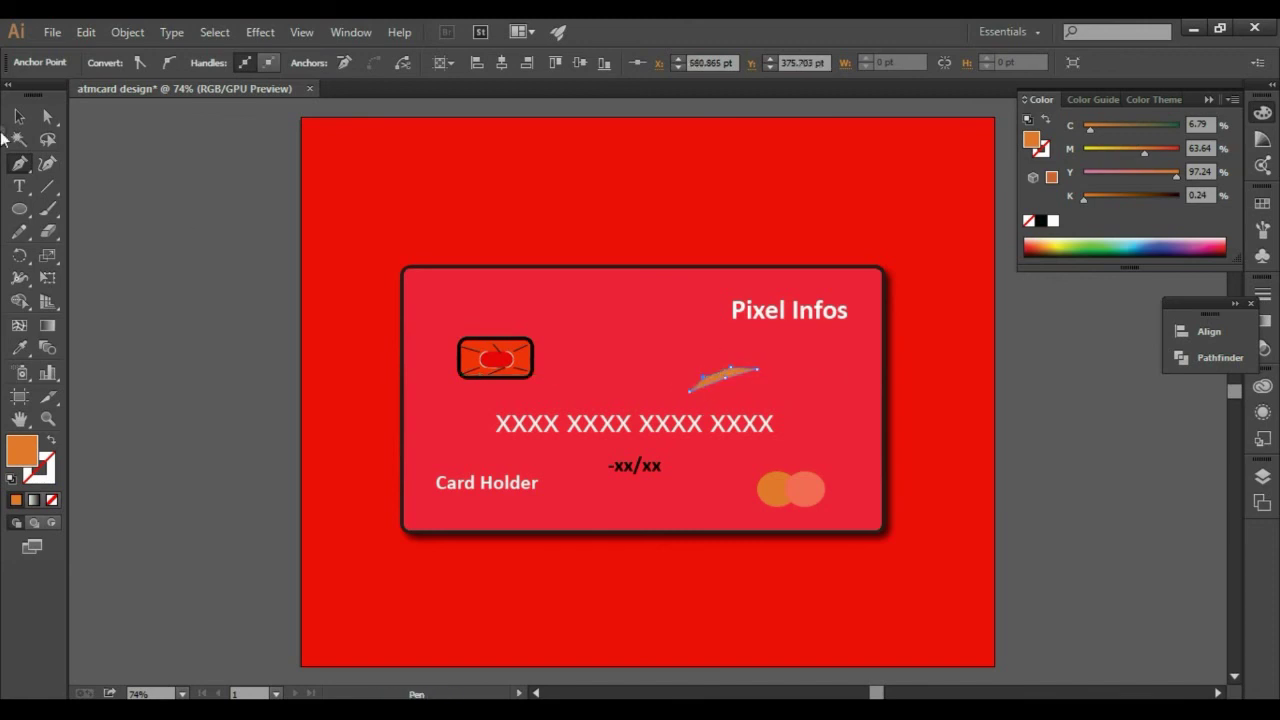
pyautogui.click(16, 119)
pyautogui.moveTo(727, 367); pyautogui.dragTo(724, 373)
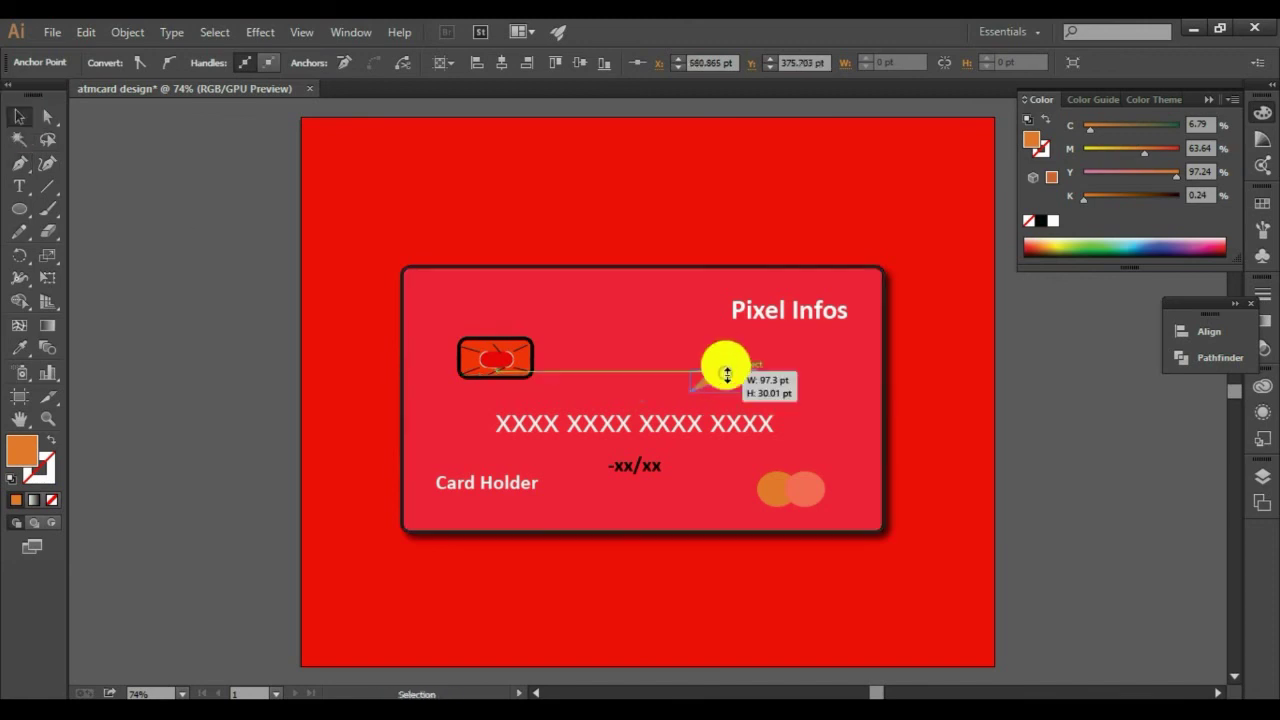
# Fill the swoosh with pinkish red #F74F6F.
pyautogui.doubleClick(16, 447)
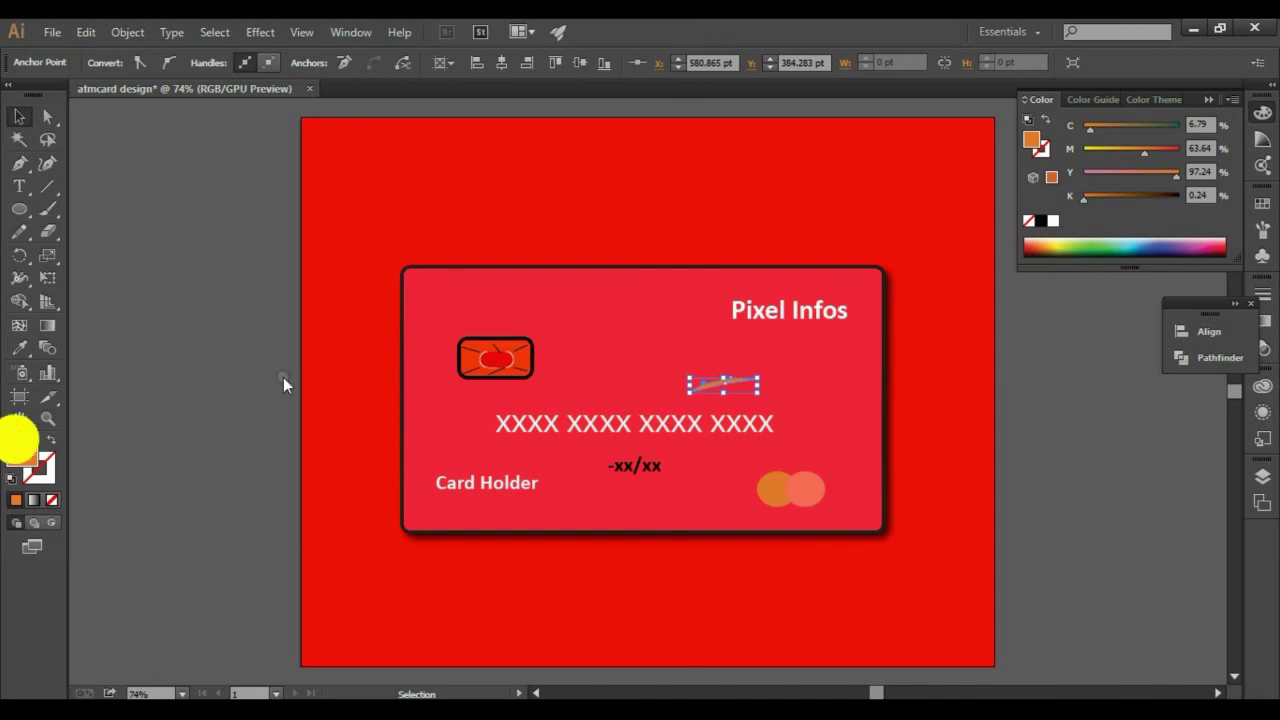
pyautogui.click(571, 249)
pyautogui.click(465, 248)
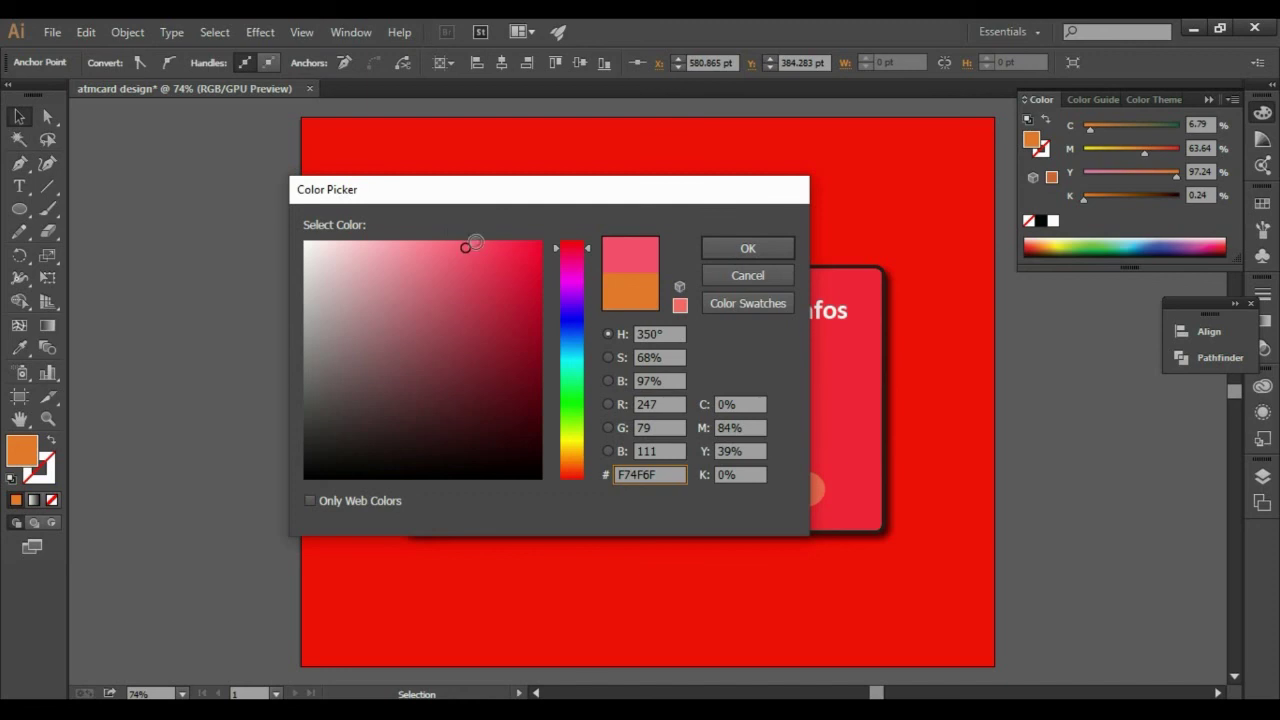
pyautogui.click(489, 251)
pyautogui.click(738, 249)
pyautogui.click(19, 116)
pyautogui.click(254, 266)
pyautogui.click(711, 387)
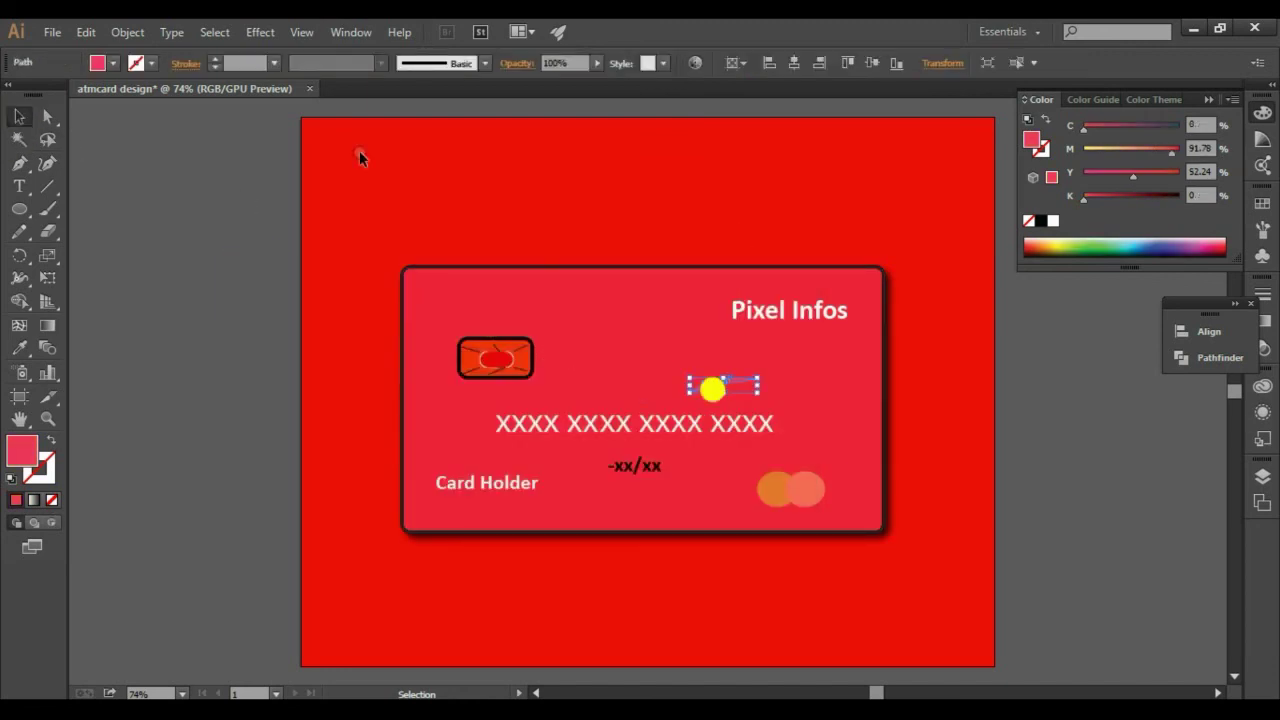
# Apply a drop shadow and a Screen outer glow (75%, 5 pt) to the swoosh.
pyautogui.click(258, 32)
pyautogui.moveTo(284, 244)
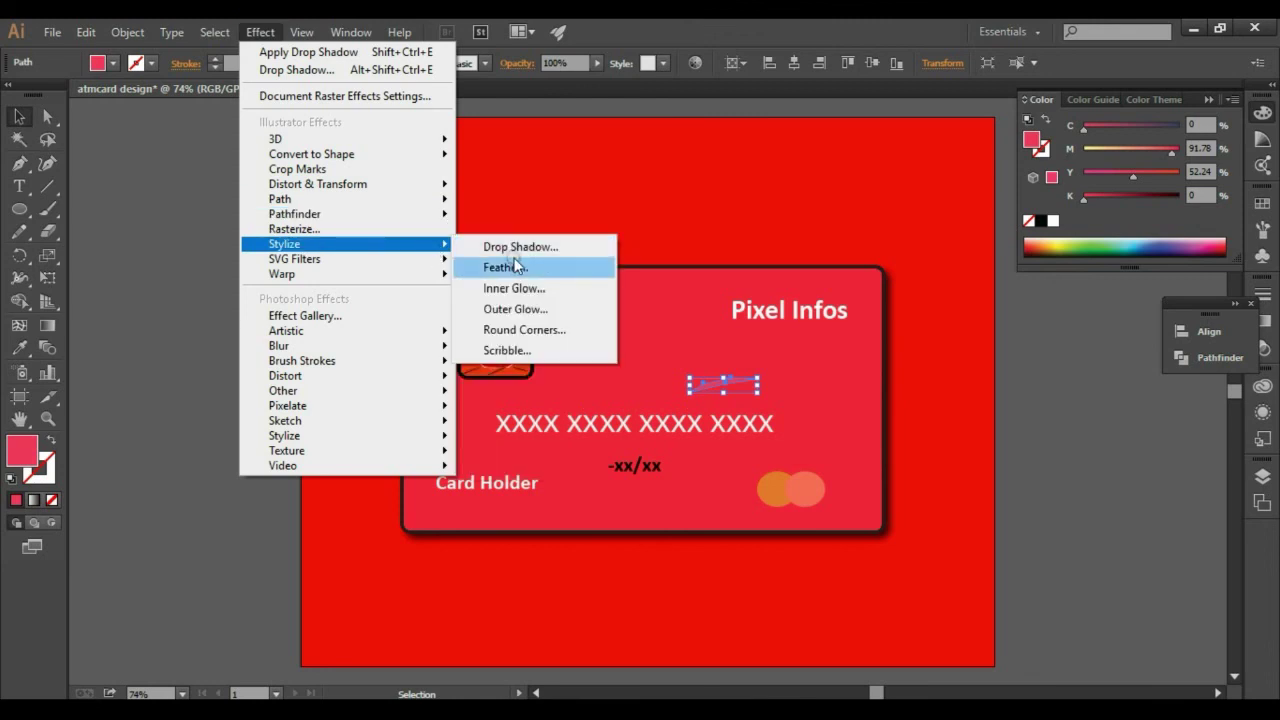
pyautogui.click(519, 248)
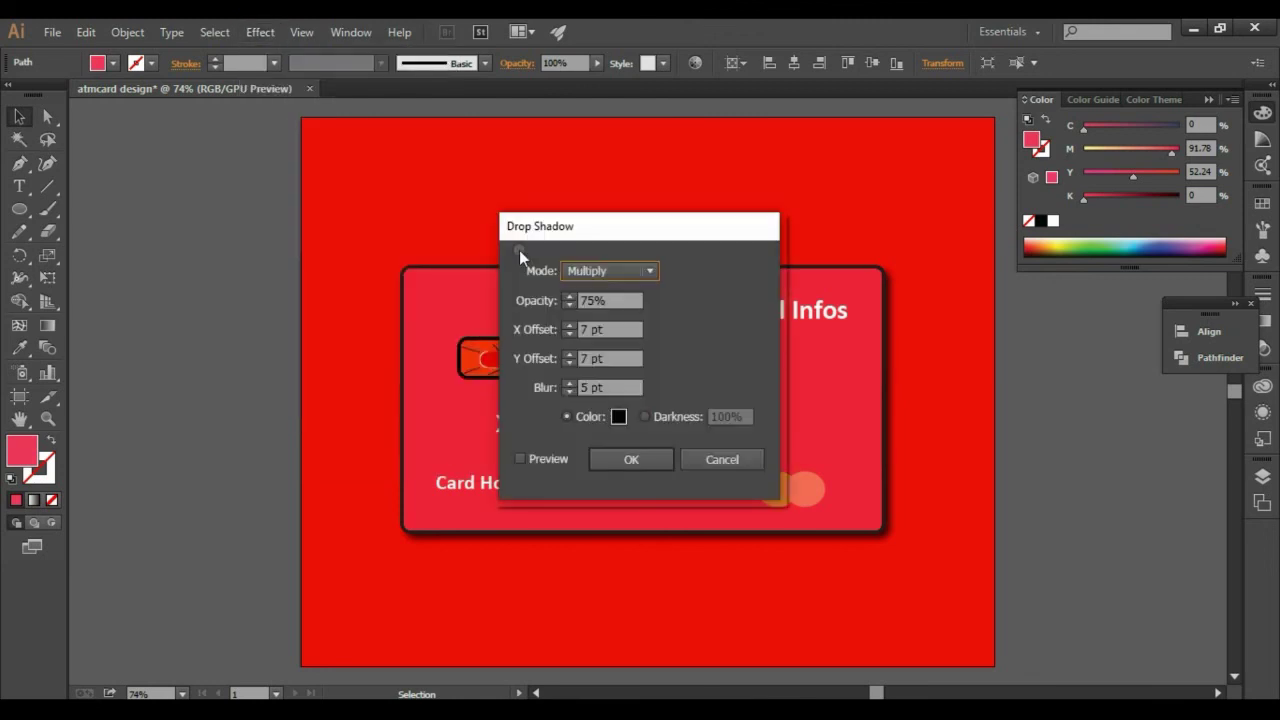
pyautogui.click(607, 459)
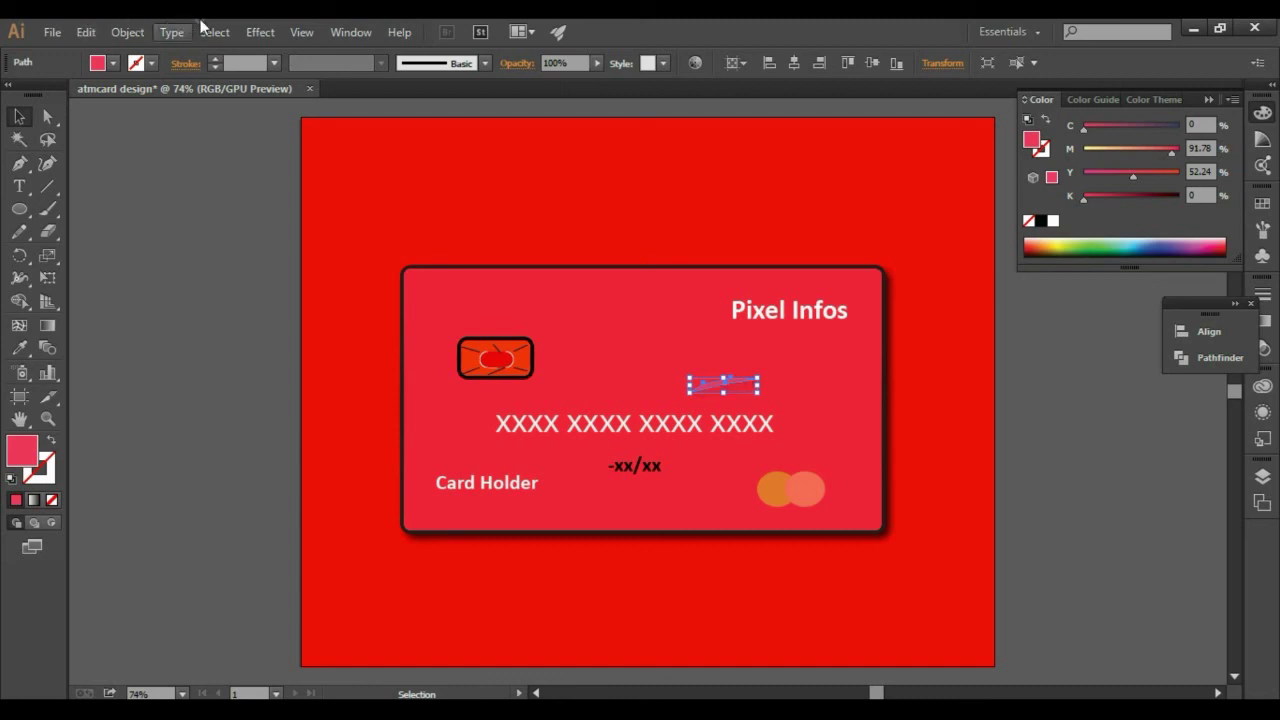
pyautogui.click(258, 32)
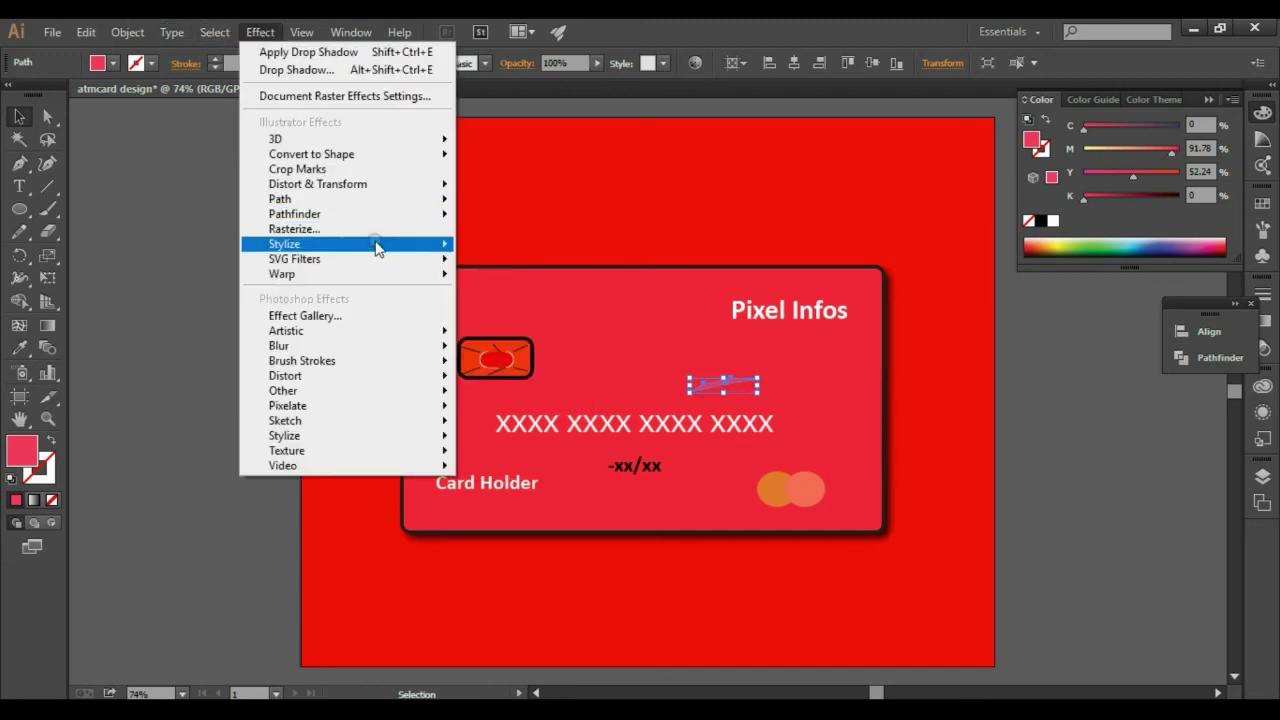
pyautogui.click(515, 308)
pyautogui.click(640, 416)
# Duplicate the swoosh and place the copy beside it to the right.
pyautogui.click(86, 32)
pyautogui.click(118, 121)
pyautogui.click(86, 32)
pyautogui.click(126, 143)
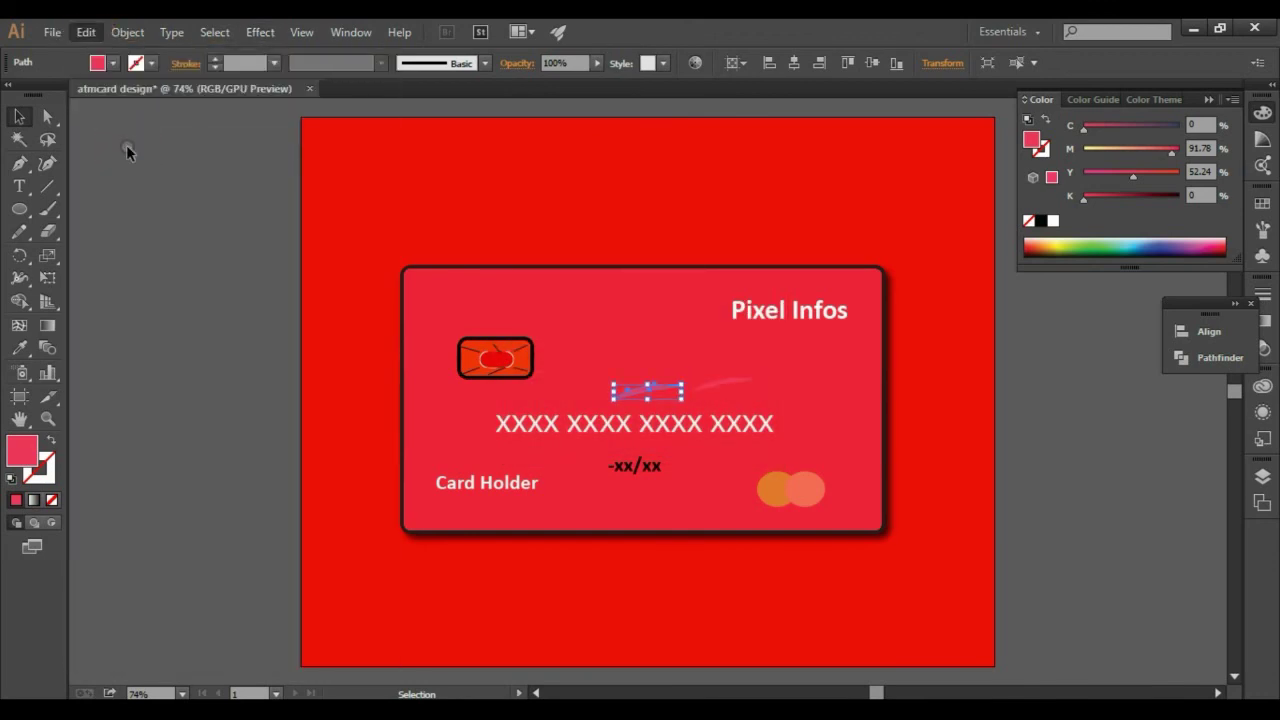
pyautogui.moveTo(632, 391); pyautogui.dragTo(761, 390)
pyautogui.click(999, 368)
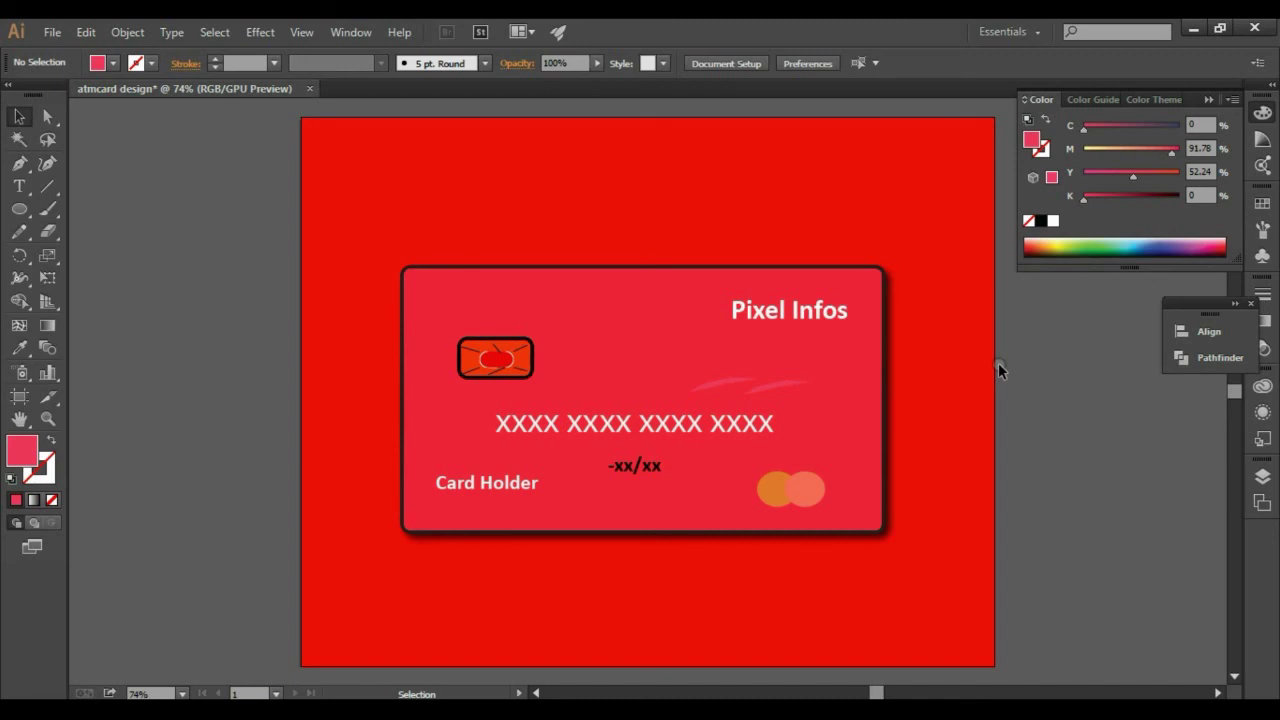
pyautogui.hotkey('ctrl', '=')
pyautogui.hotkey('ctrl', '=')
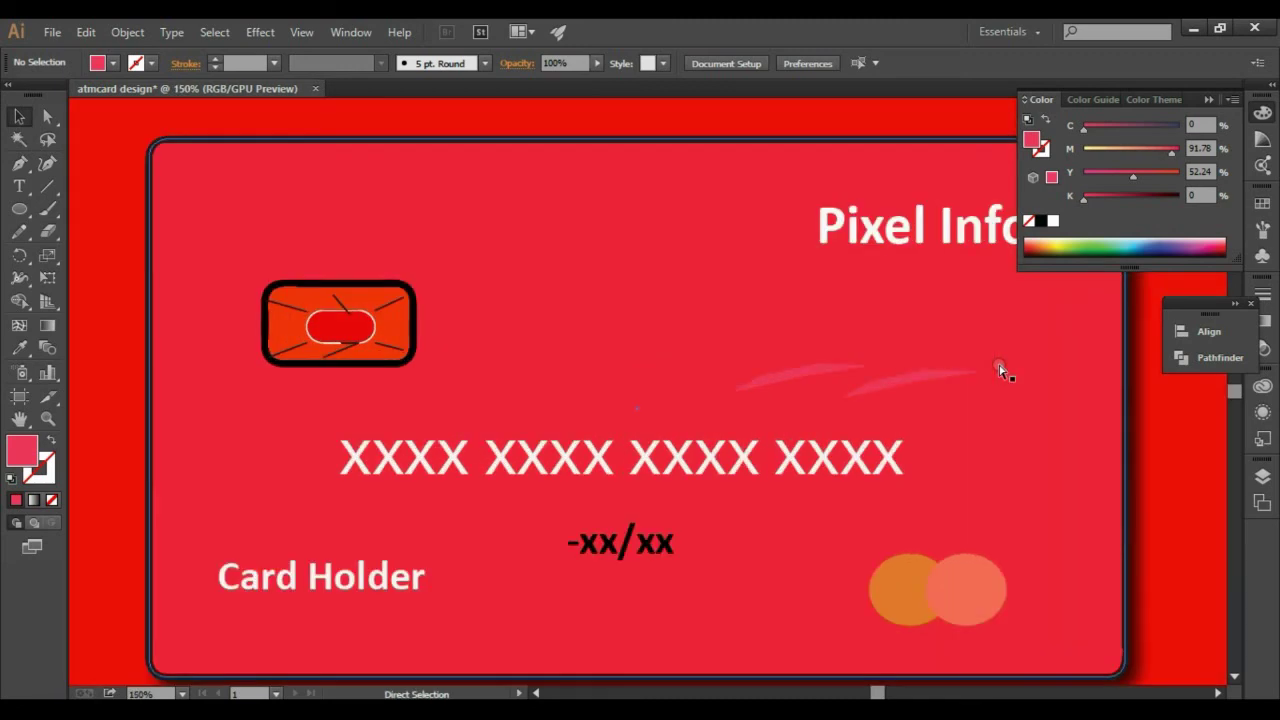
pyautogui.hotkey('ctrl', '-')
pyautogui.hotkey('ctrl', '-')
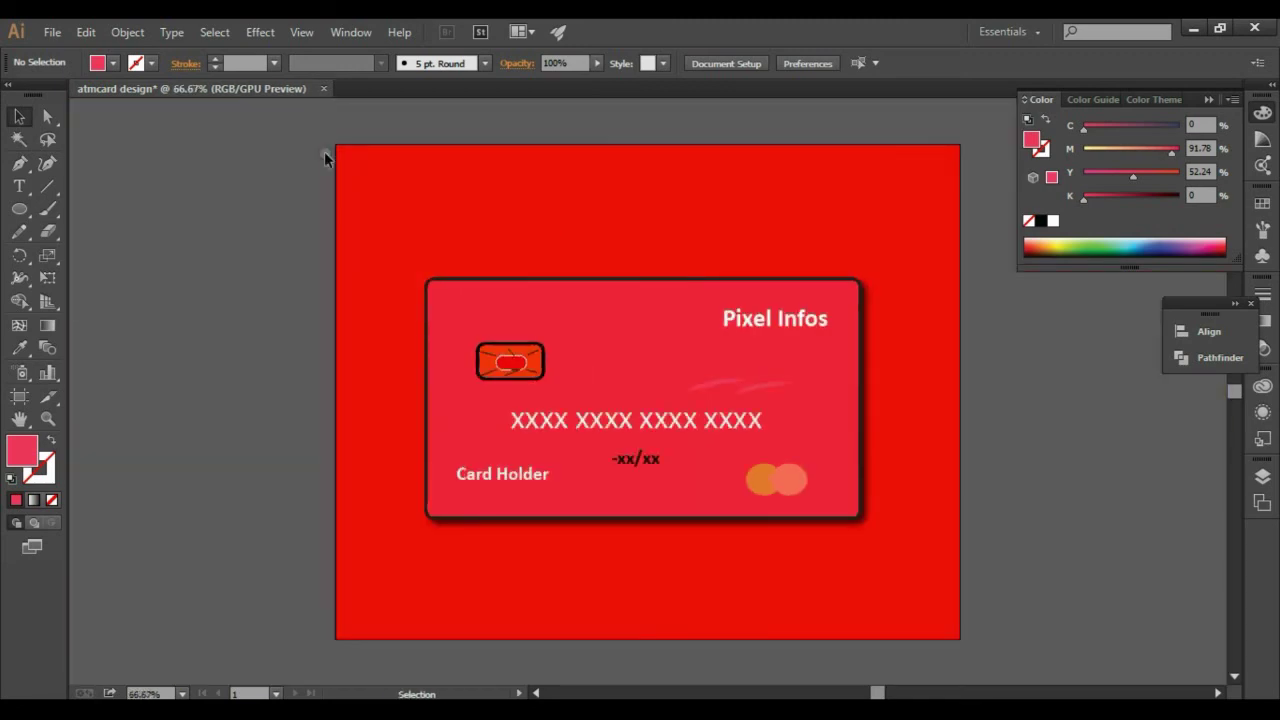